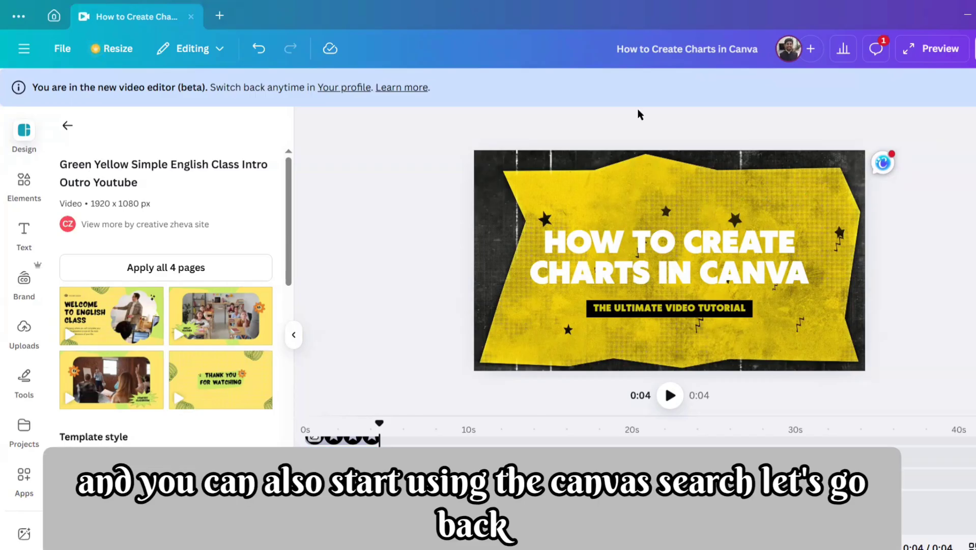
Step: Leave the template details, collapse the design panel, and look through the recent designs under All projects
{"action": "left_click", "coordinate": [67, 125]}
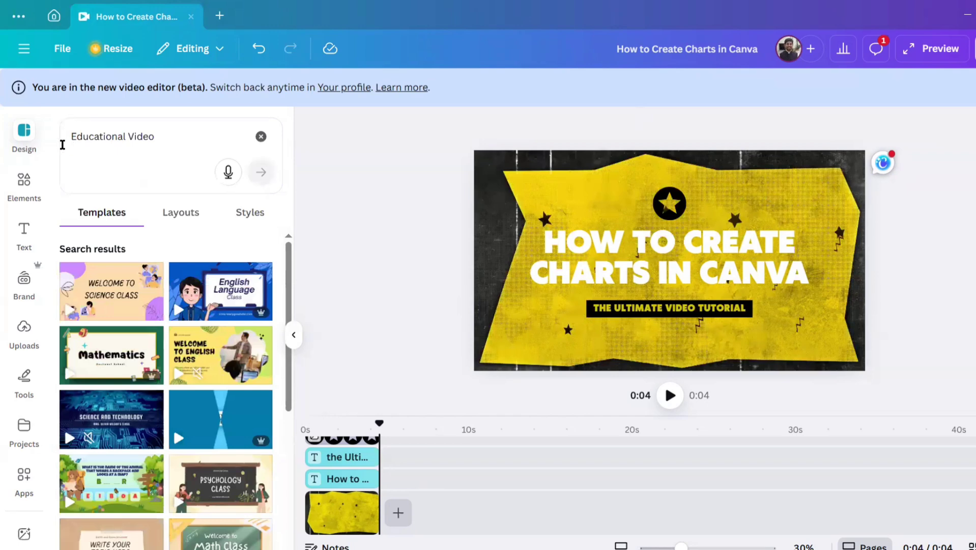
{"action": "left_click", "coordinate": [29, 136]}
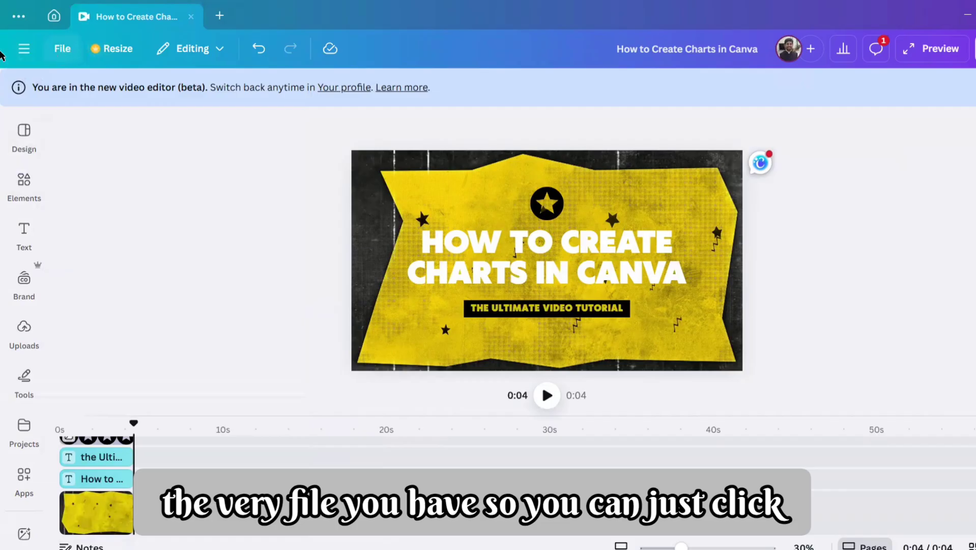
{"action": "left_click", "coordinate": [22, 51]}
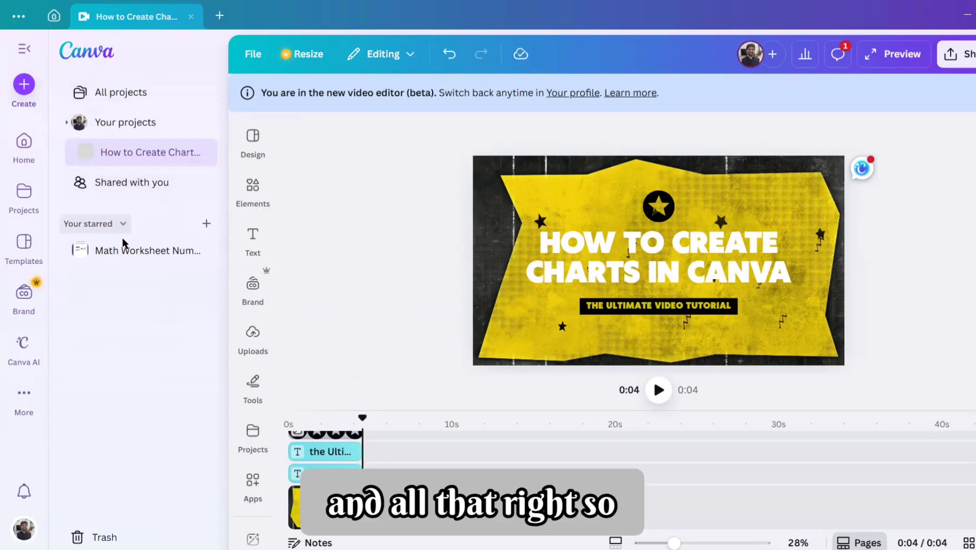
{"action": "left_click", "coordinate": [19, 207]}
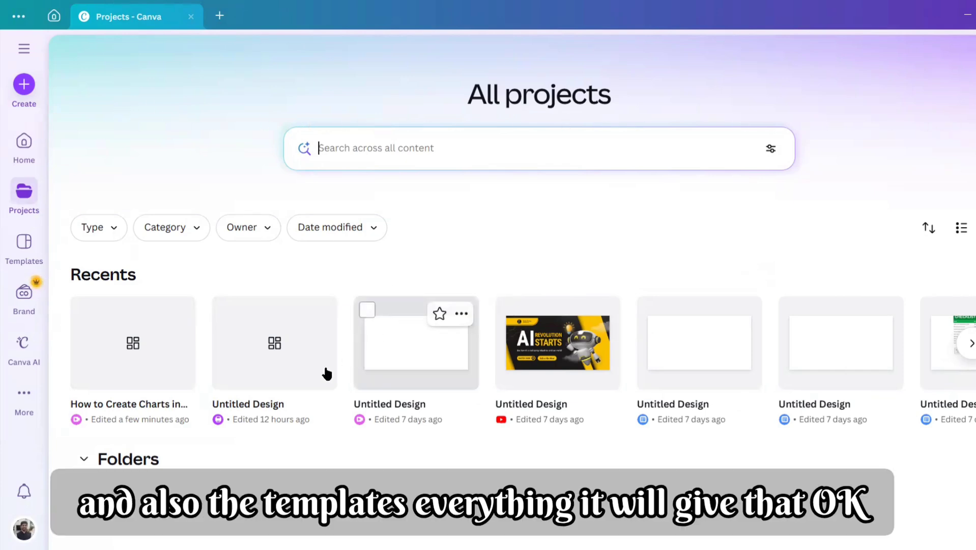
{"action": "scroll", "coordinate": [325, 370], "scroll_direction": "down", "scroll_amount": 5}
{"action": "scroll", "coordinate": [330, 356], "scroll_direction": "up", "scroll_amount": 4}
{"action": "scroll", "coordinate": [330, 334], "scroll_direction": "up", "scroll_amount": 2}
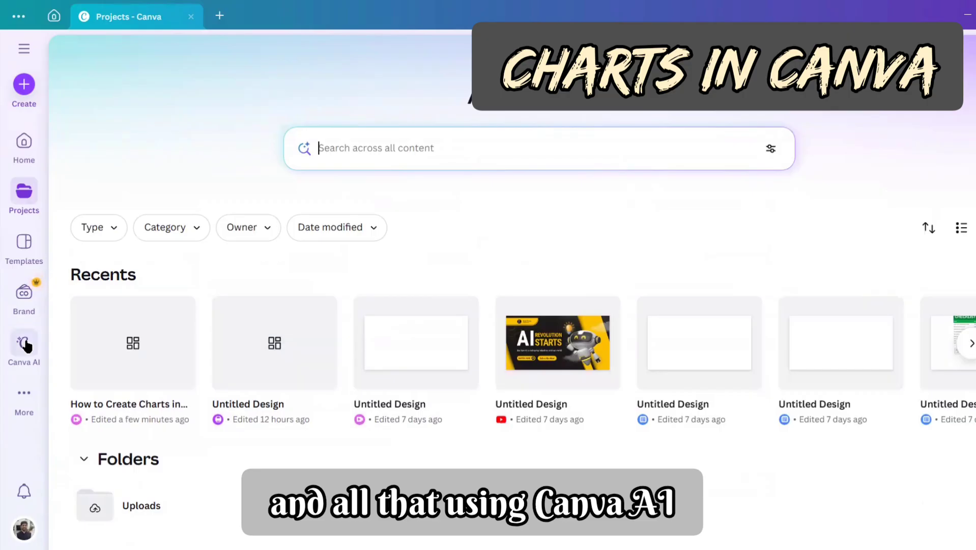
Step: Visit the Canva AI page and browse the available design types for creating a new design
{"action": "left_click", "coordinate": [26, 344]}
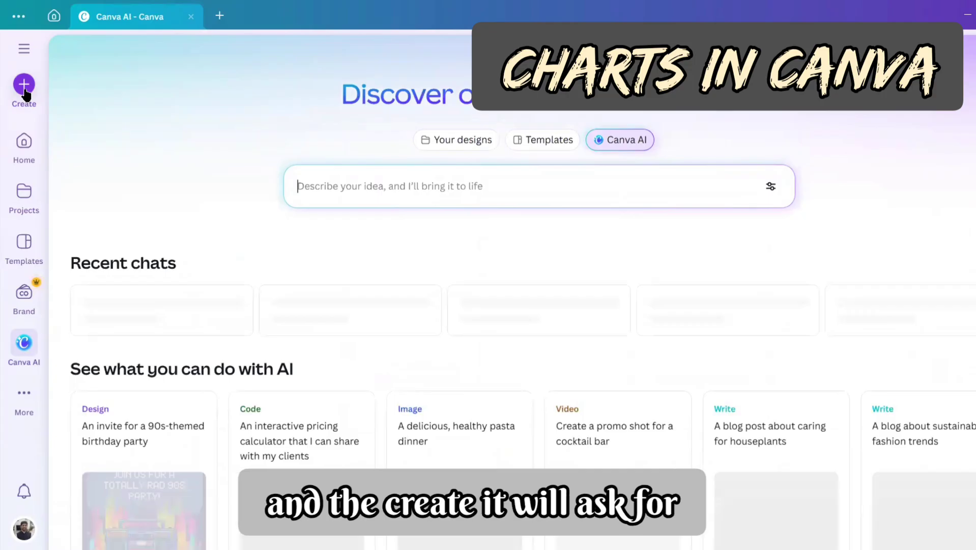
{"action": "left_click", "coordinate": [25, 89]}
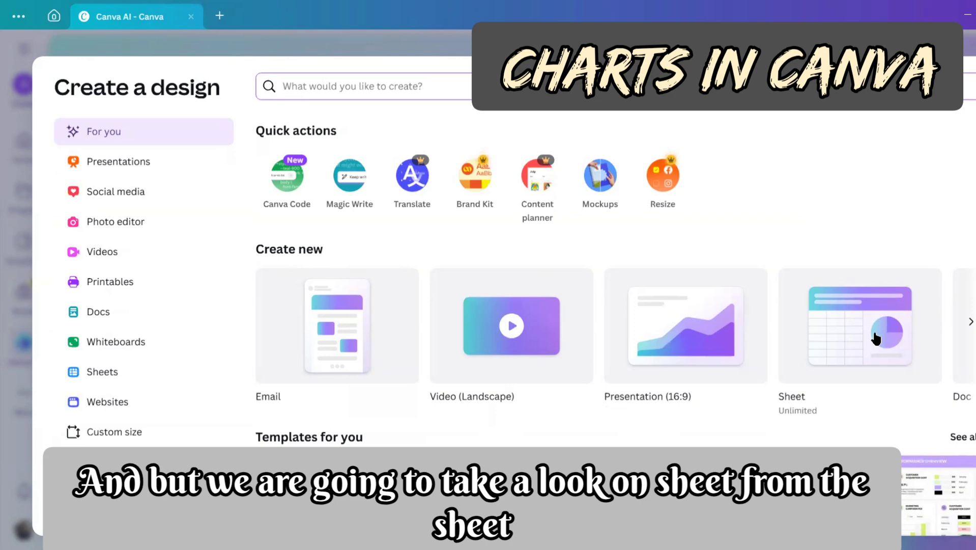
{"action": "left_click", "coordinate": [971, 322]}
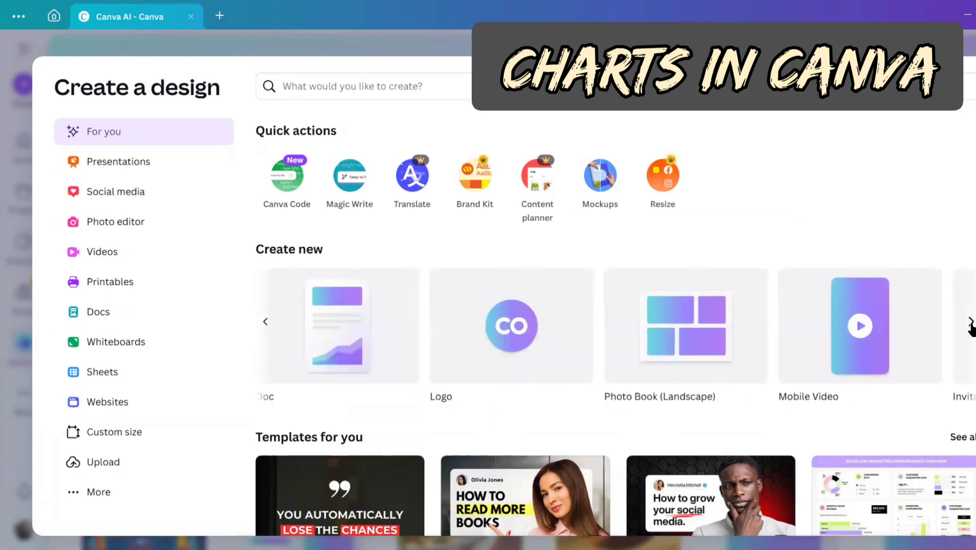
{"action": "left_click", "coordinate": [971, 322]}
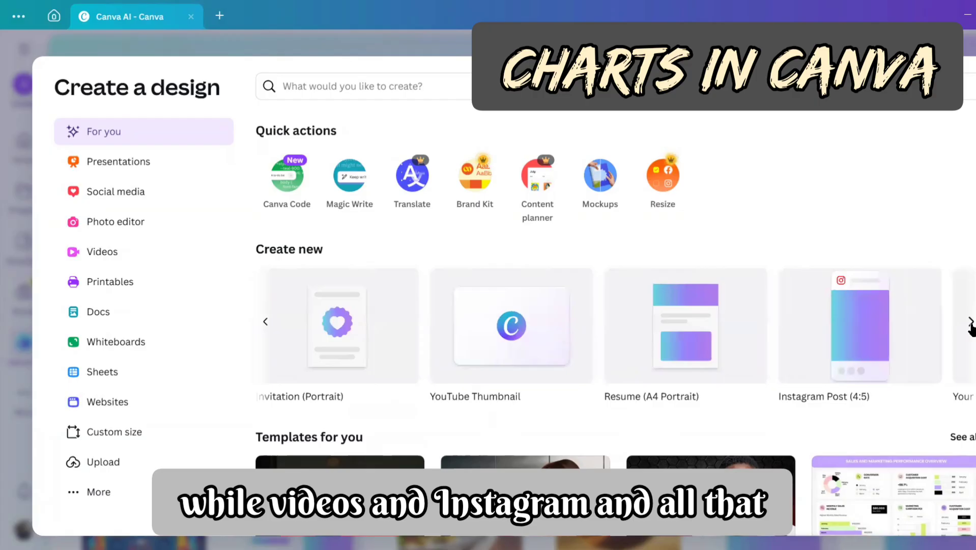
{"action": "left_click", "coordinate": [971, 323]}
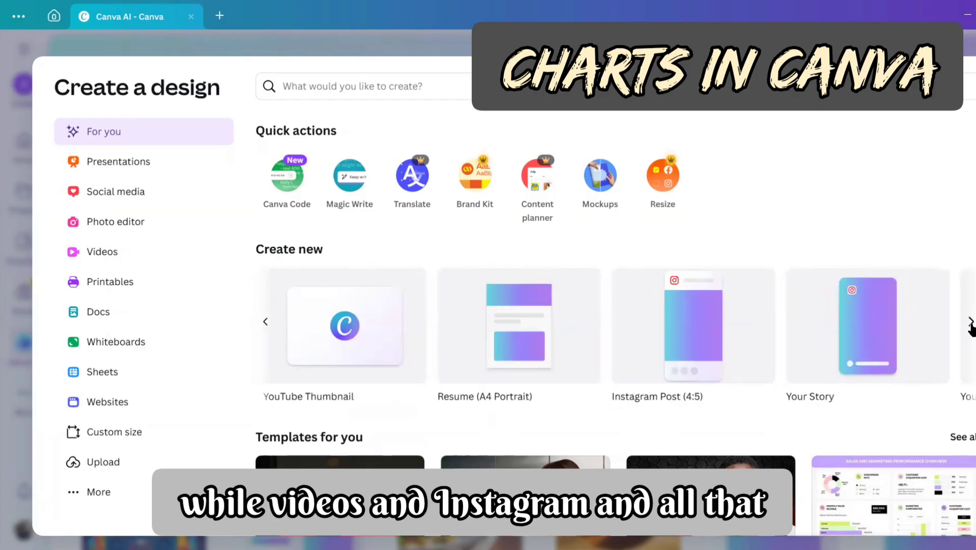
{"action": "left_click", "coordinate": [267, 324]}
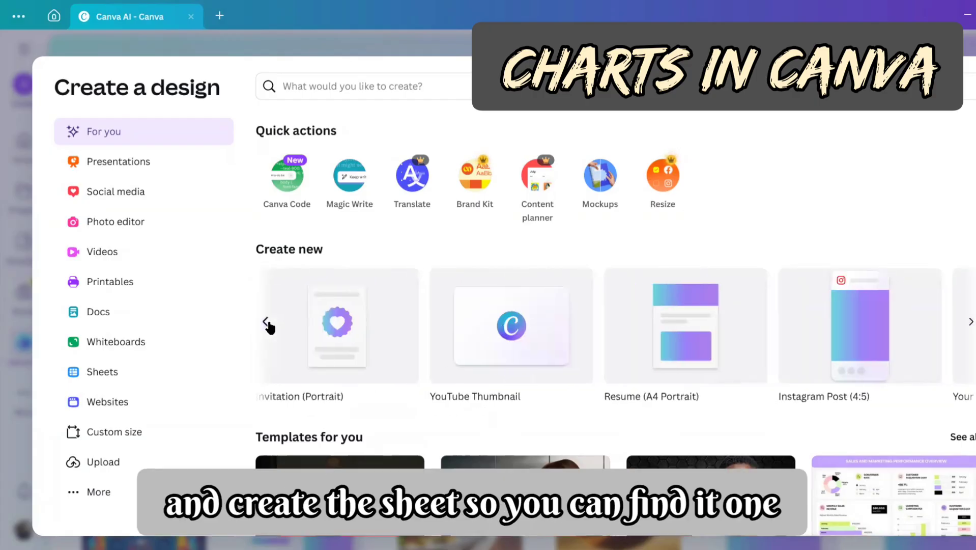
{"action": "left_click", "coordinate": [266, 323]}
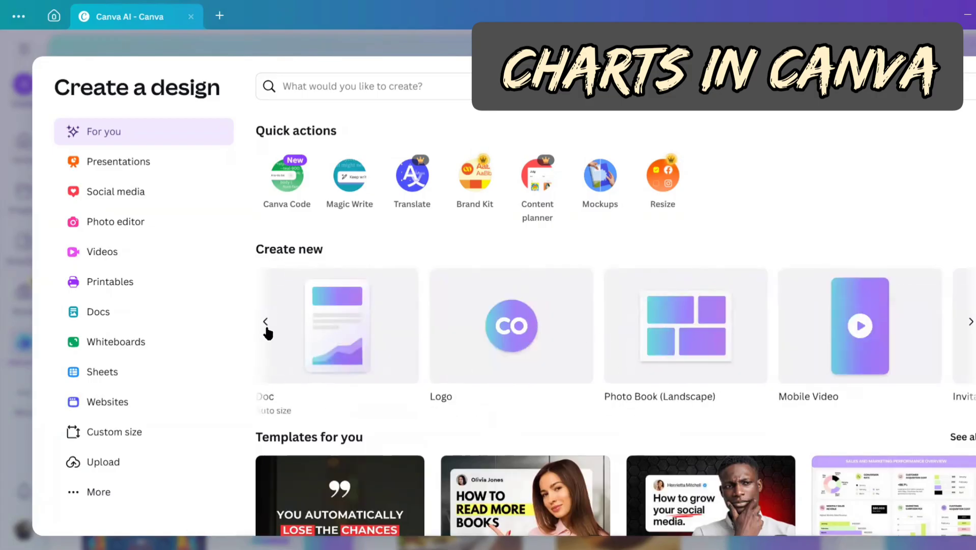
{"action": "left_click", "coordinate": [267, 326]}
{"action": "left_click", "coordinate": [810, 378]}
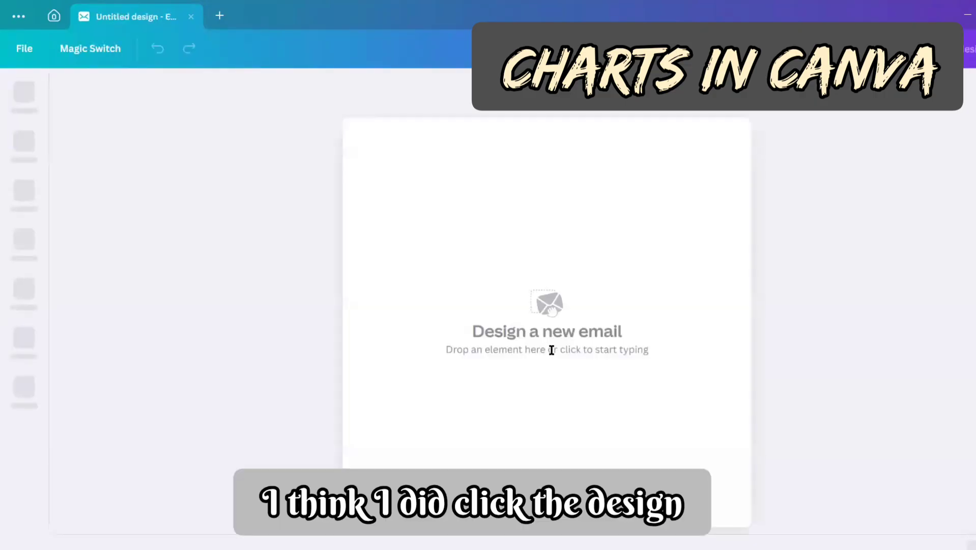
{"action": "left_click", "coordinate": [190, 17]}
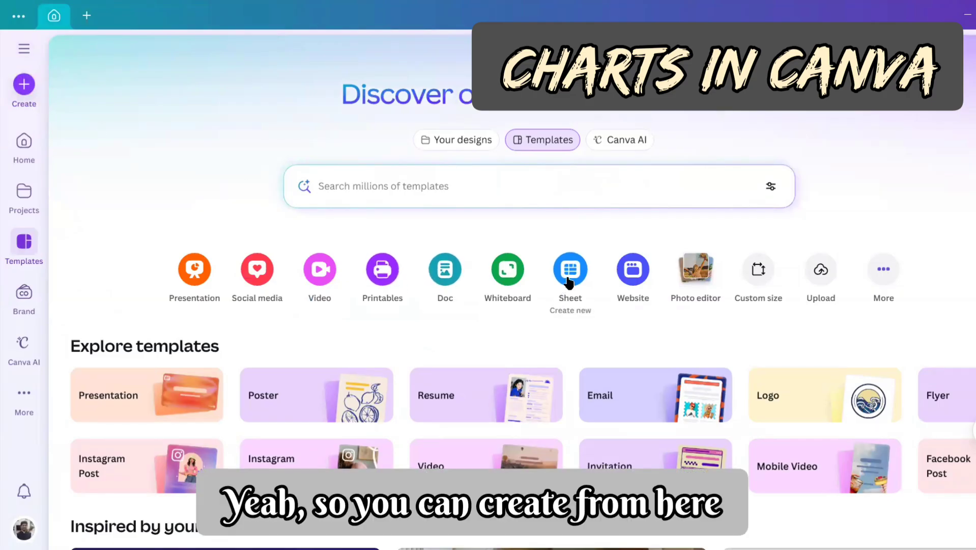
{"action": "left_click", "coordinate": [22, 90]}
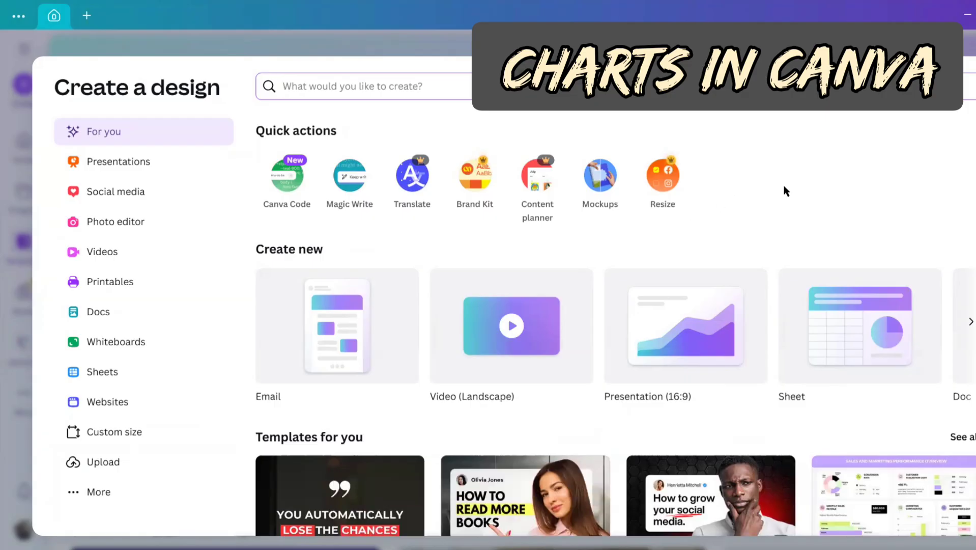
{"action": "key", "text": "Escape"}
Step: Create a new blank sheet design
{"action": "left_click", "coordinate": [570, 279]}
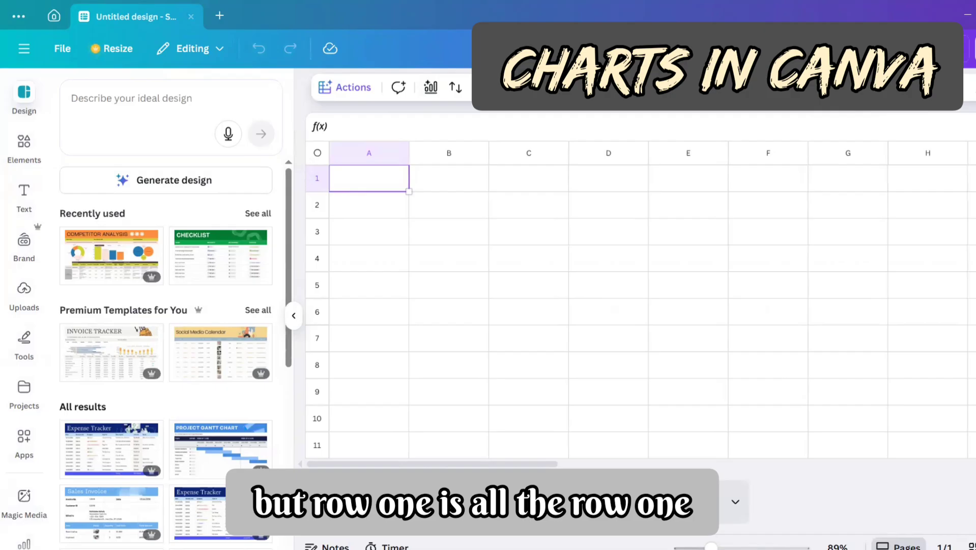
{"action": "left_click_drag", "start_coordinate": [559, 274], "coordinate": [617, 309]}
{"action": "mouse_move", "coordinate": [625, 275]}
{"action": "left_mouse_down"}
{"action": "mouse_move", "coordinate": [653, 259]}
{"action": "mouse_move", "coordinate": [683, 267]}
{"action": "left_mouse_up"}
{"action": "mouse_move", "coordinate": [667, 214]}
{"action": "left_mouse_down"}
{"action": "mouse_move", "coordinate": [722, 221]}
{"action": "mouse_move", "coordinate": [811, 175]}
{"action": "mouse_move", "coordinate": [826, 203]}
{"action": "left_mouse_up"}
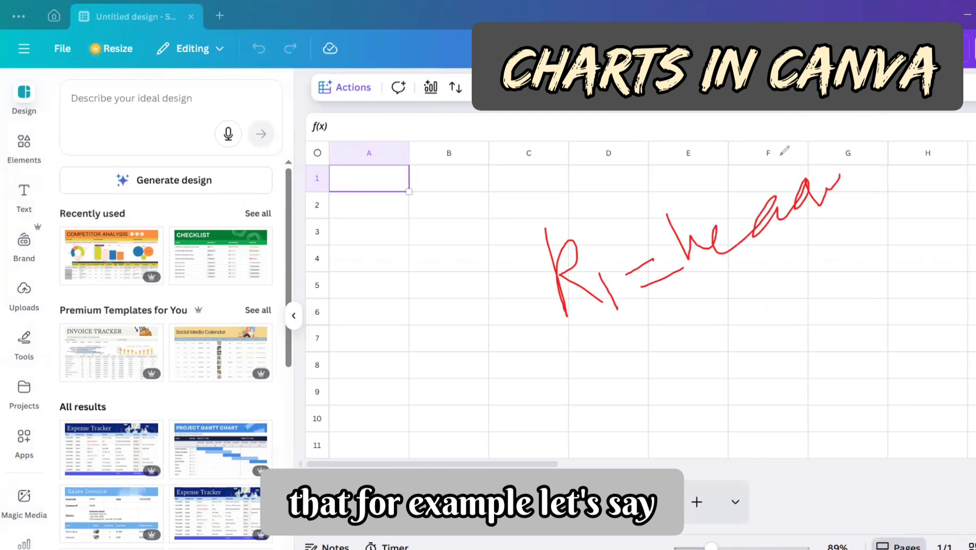
{"action": "mouse_move", "coordinate": [799, 147]}
{"action": "left_mouse_down"}
{"action": "mouse_move", "coordinate": [819, 196]}
{"action": "mouse_move", "coordinate": [854, 154]}
{"action": "mouse_move", "coordinate": [871, 213]}
{"action": "left_mouse_up"}
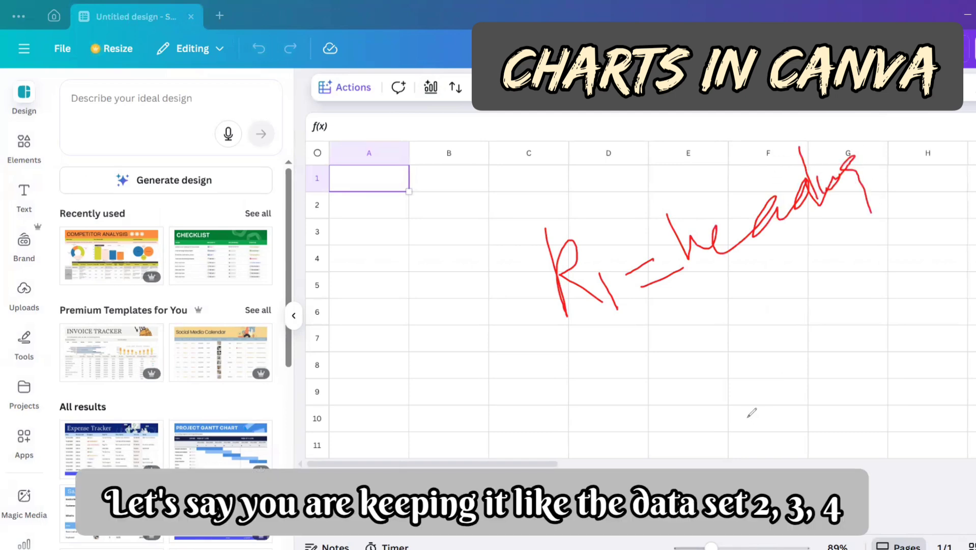
{"action": "mouse_move", "coordinate": [711, 336]}
{"action": "left_mouse_down"}
{"action": "mouse_move", "coordinate": [723, 357]}
{"action": "mouse_move", "coordinate": [741, 354]}
{"action": "left_mouse_up"}
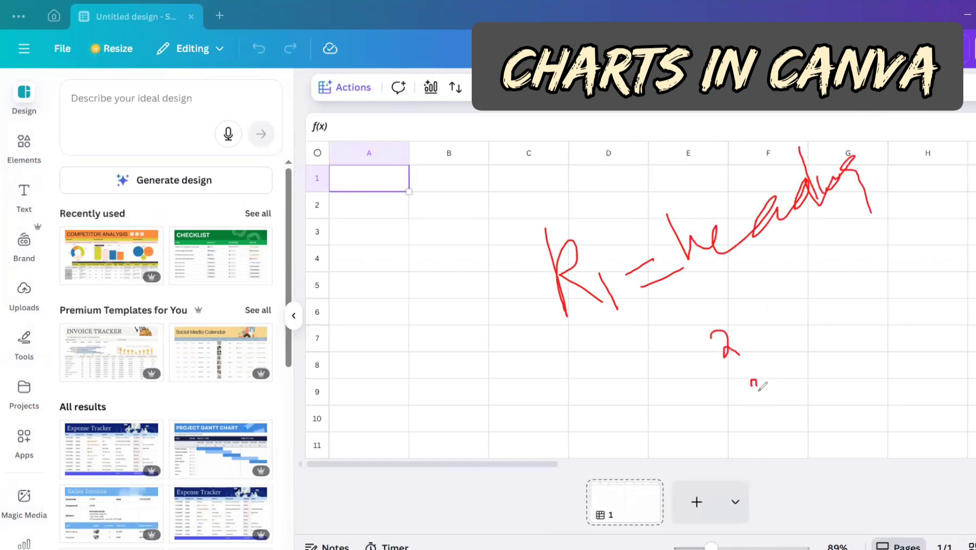
{"action": "left_click_drag", "start_coordinate": [758, 388], "coordinate": [752, 396]}
{"action": "left_click_drag", "start_coordinate": [763, 406], "coordinate": [773, 427]}
{"action": "mouse_move", "coordinate": [736, 311]}
{"action": "left_mouse_down"}
{"action": "mouse_move", "coordinate": [703, 324]}
{"action": "mouse_move", "coordinate": [722, 361]}
{"action": "mouse_move", "coordinate": [746, 346]}
{"action": "mouse_move", "coordinate": [733, 309]}
{"action": "left_mouse_up"}
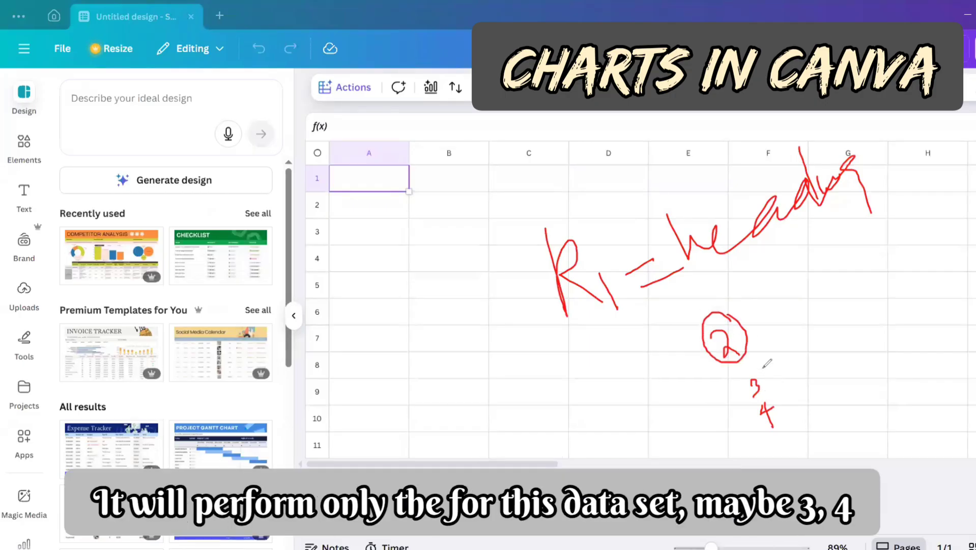
{"action": "mouse_move", "coordinate": [762, 362]}
{"action": "left_mouse_down"}
{"action": "mouse_move", "coordinate": [809, 436]}
{"action": "mouse_move", "coordinate": [803, 449]}
{"action": "mouse_move", "coordinate": [779, 449]}
{"action": "left_mouse_up"}
{"action": "mouse_move", "coordinate": [733, 385]}
{"action": "left_mouse_down"}
{"action": "mouse_move", "coordinate": [766, 460]}
{"action": "mouse_move", "coordinate": [778, 464]}
{"action": "left_mouse_up"}
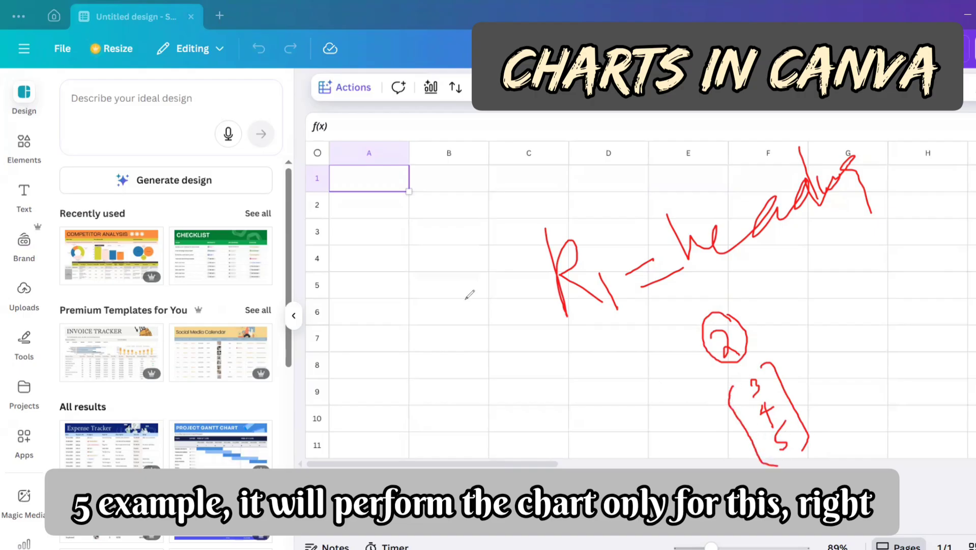
{"action": "mouse_move", "coordinate": [591, 340]}
{"action": "left_mouse_down"}
{"action": "mouse_move", "coordinate": [611, 376]}
{"action": "mouse_move", "coordinate": [631, 355]}
{"action": "left_mouse_up"}
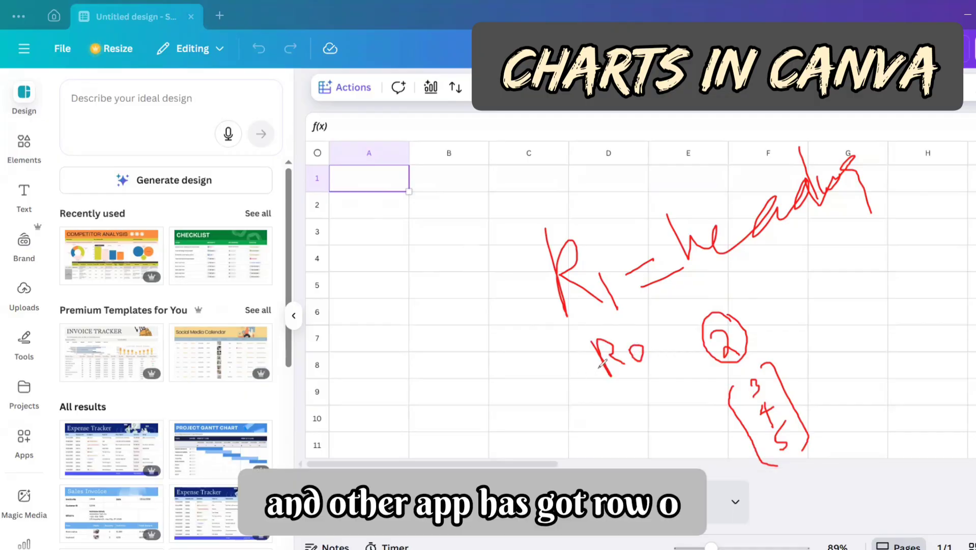
{"action": "mouse_move", "coordinate": [321, 169]}
{"action": "left_mouse_down"}
{"action": "mouse_move", "coordinate": [317, 189]}
{"action": "mouse_move", "coordinate": [324, 174]}
{"action": "mouse_move", "coordinate": [315, 169]}
{"action": "mouse_move", "coordinate": [355, 187]}
{"action": "mouse_move", "coordinate": [387, 152]}
{"action": "left_mouse_up"}
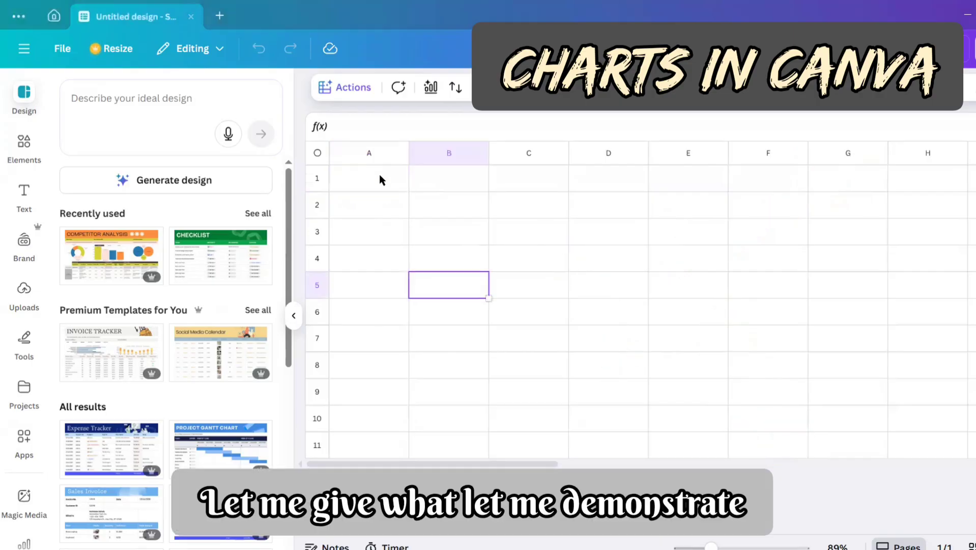
Step: Enter the values 2, 3, 4 and 5 in cells A1 through A4
{"action": "left_click", "coordinate": [379, 174]}
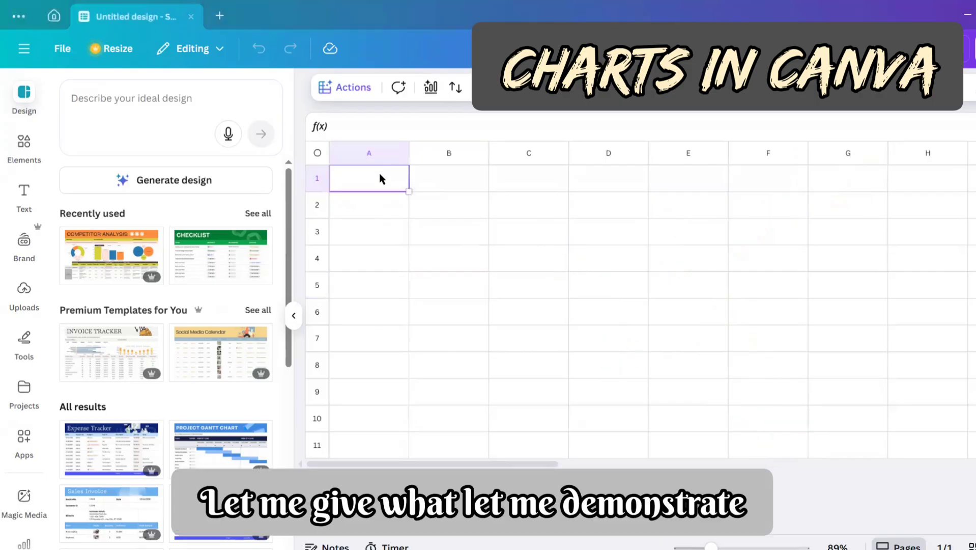
{"action": "type", "text": "2"}
{"action": "key", "text": "Return"}
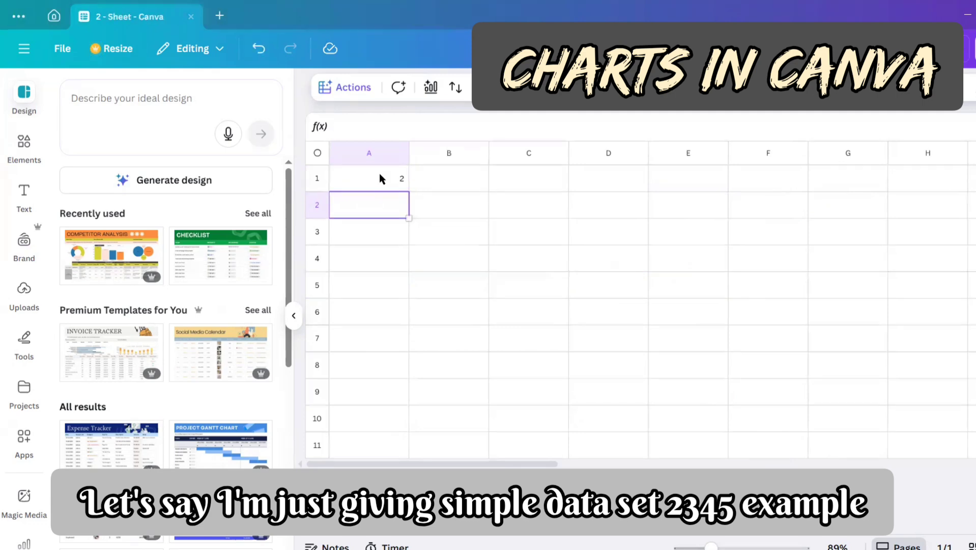
{"action": "type", "text": "3"}
{"action": "key", "text": "Return"}
{"action": "type", "text": "4"}
{"action": "key", "text": "Return"}
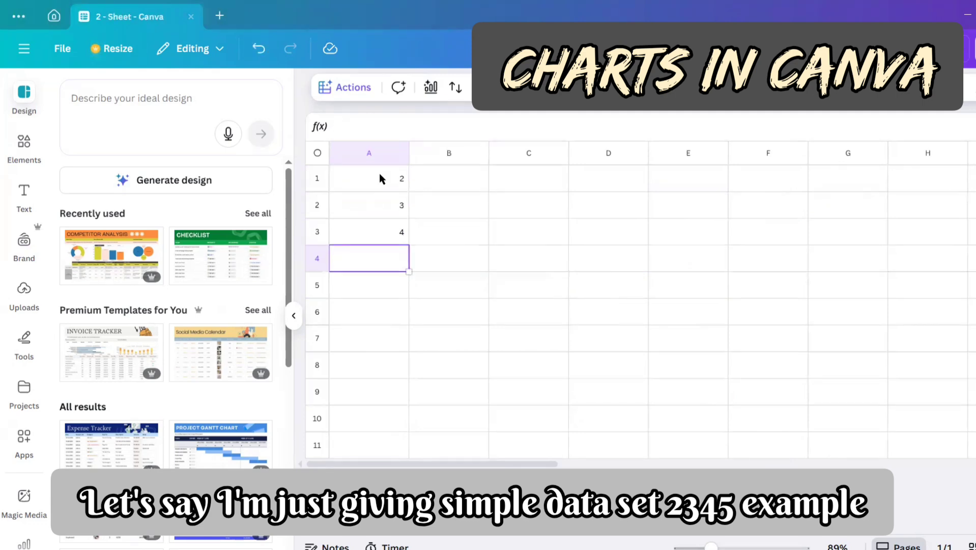
{"action": "type", "text": "5"}
{"action": "key", "text": "Return"}
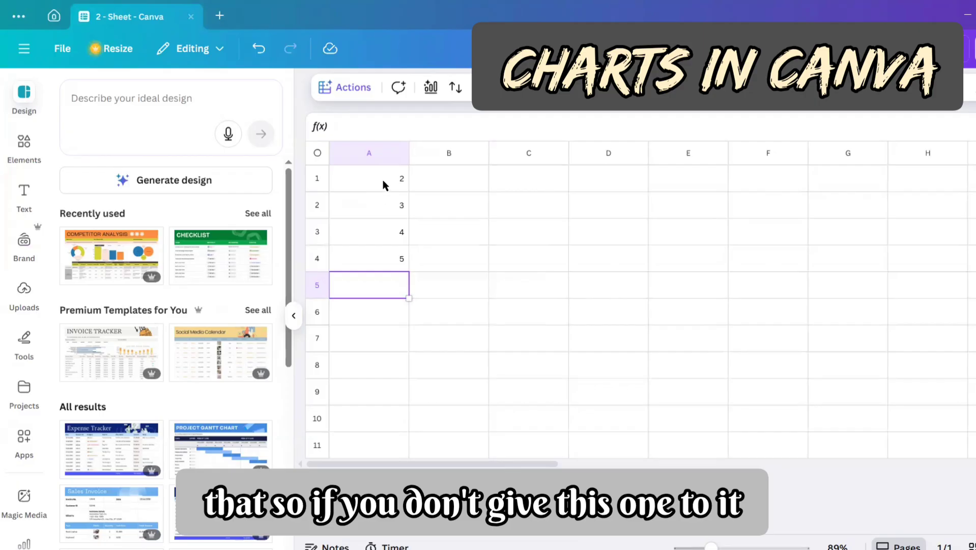
Step: Generate a bar chart from all of column A with Magic Charts and place it on the sheet over columns D to G
{"action": "left_click", "coordinate": [383, 186]}
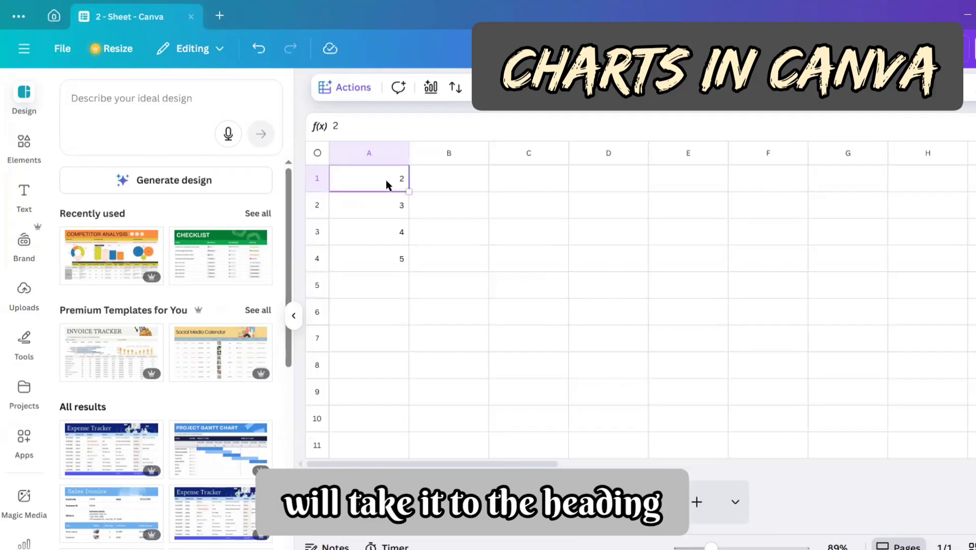
{"action": "left_click_drag", "start_coordinate": [379, 209], "coordinate": [387, 256]}
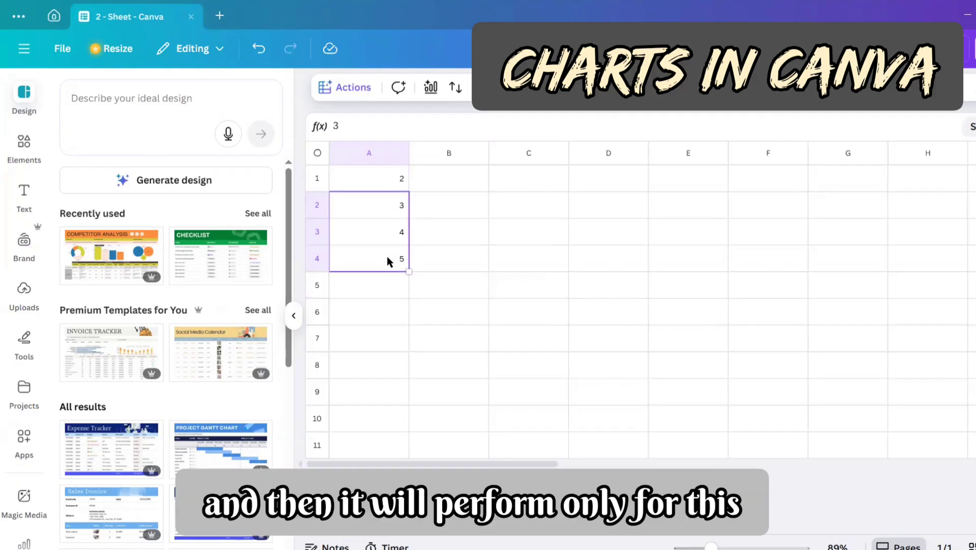
{"action": "left_click", "coordinate": [369, 155]}
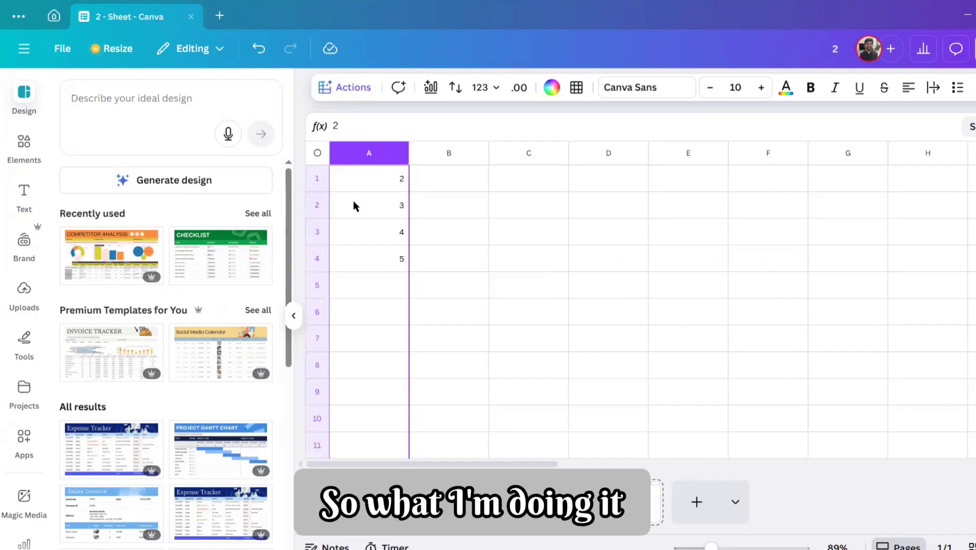
{"action": "left_click", "coordinate": [347, 88]}
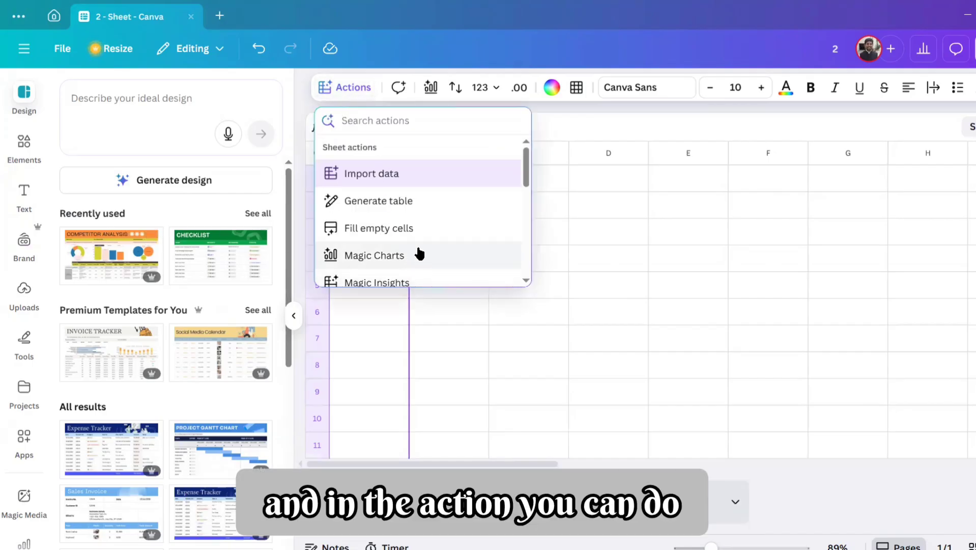
{"action": "scroll", "coordinate": [433, 247], "scroll_direction": "down", "scroll_amount": 2}
{"action": "scroll", "coordinate": [444, 242], "scroll_direction": "up", "scroll_amount": 3}
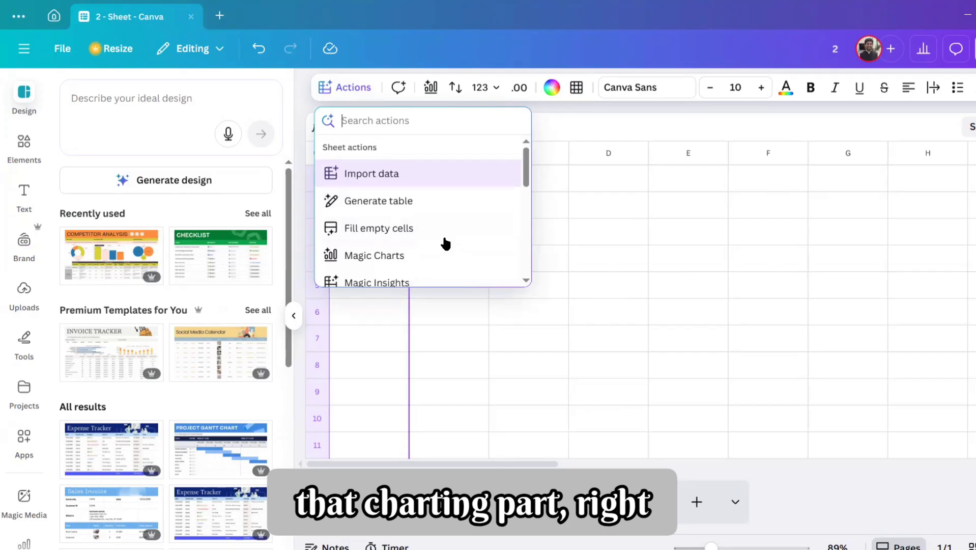
{"action": "left_click", "coordinate": [413, 256]}
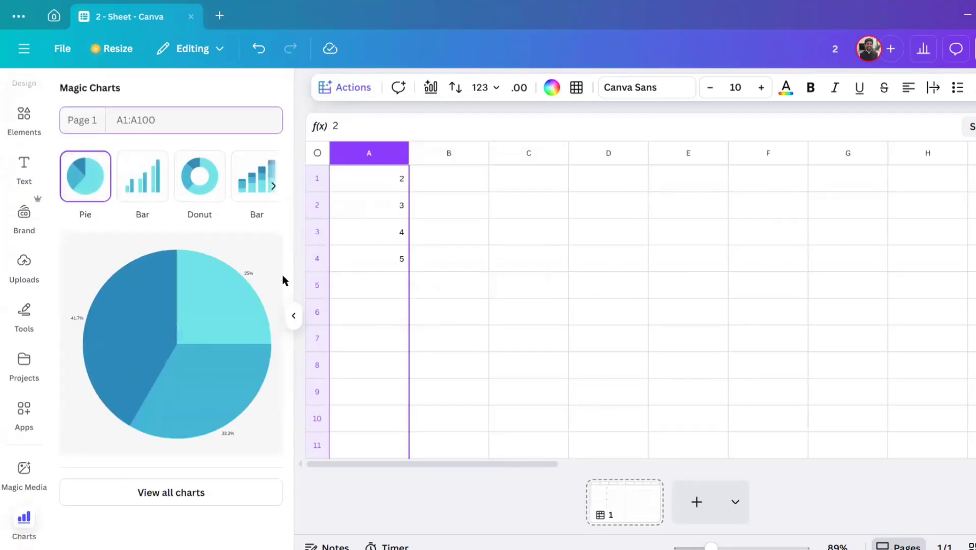
{"action": "left_click", "coordinate": [147, 193]}
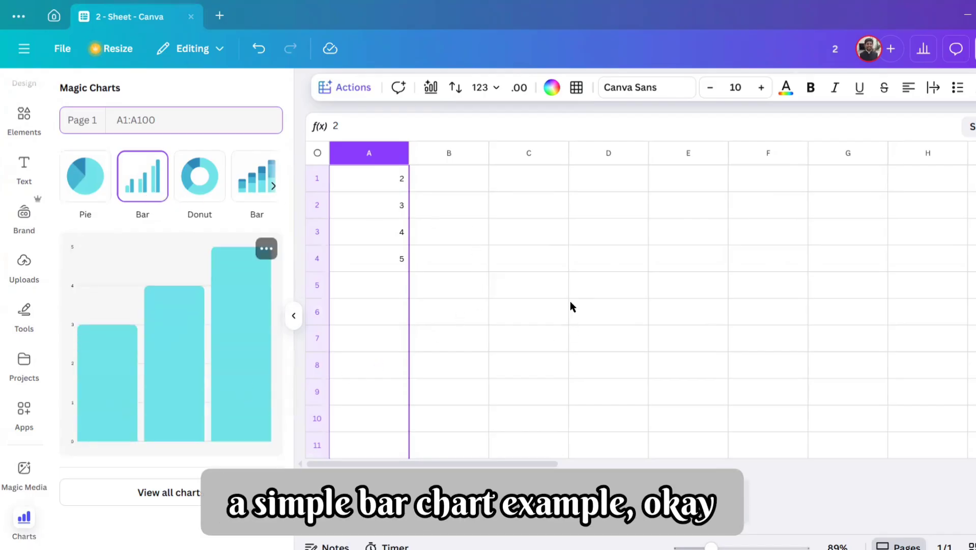
{"action": "left_click_drag", "start_coordinate": [766, 400], "coordinate": [892, 427]}
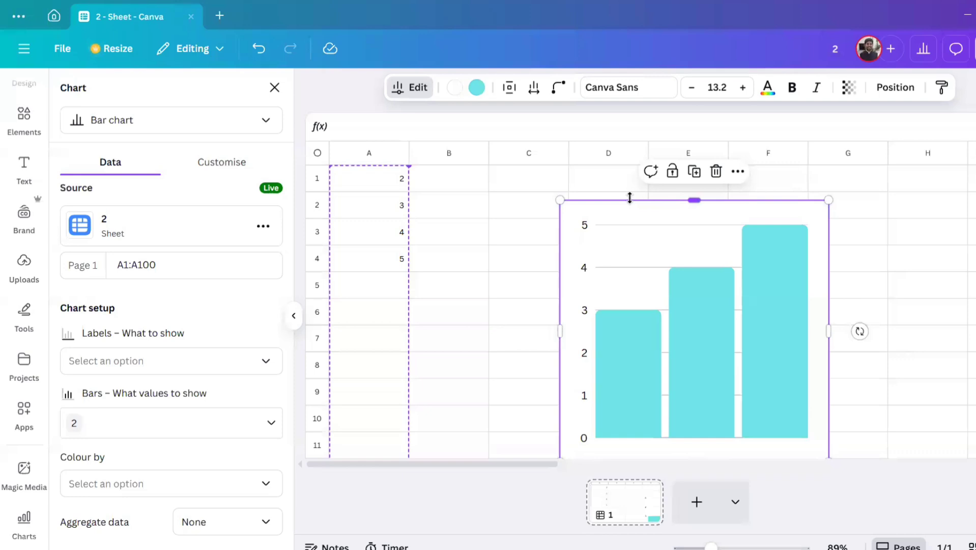
Step: Move the bar chart closer to the data, over columns B to E, and turn on its data labels
{"action": "left_click", "coordinate": [868, 238]}
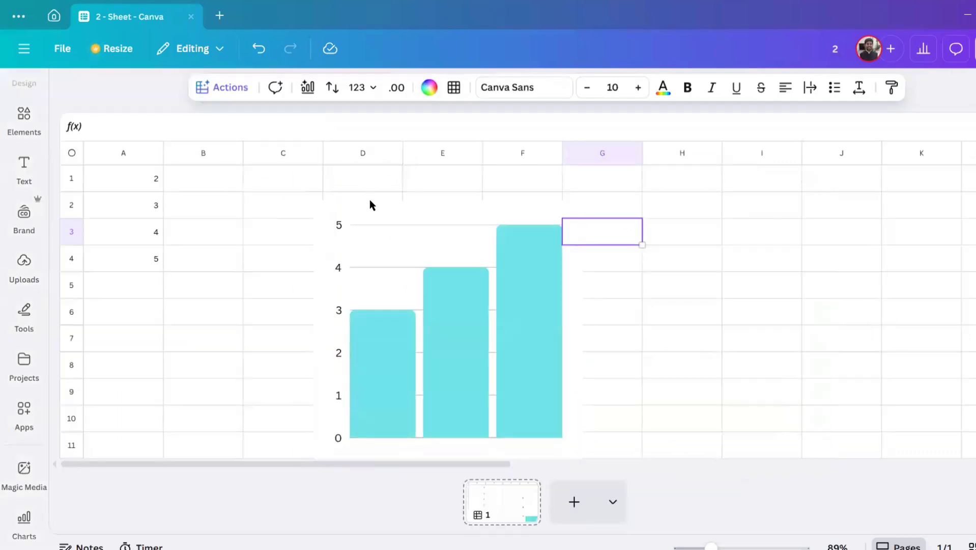
{"action": "left_click_drag", "start_coordinate": [370, 203], "coordinate": [270, 146]}
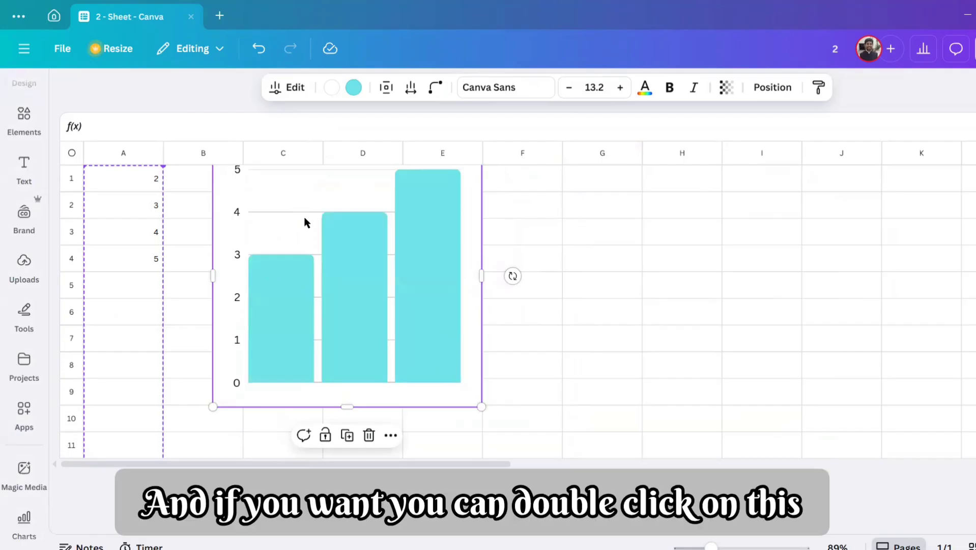
{"action": "double_click", "coordinate": [334, 235]}
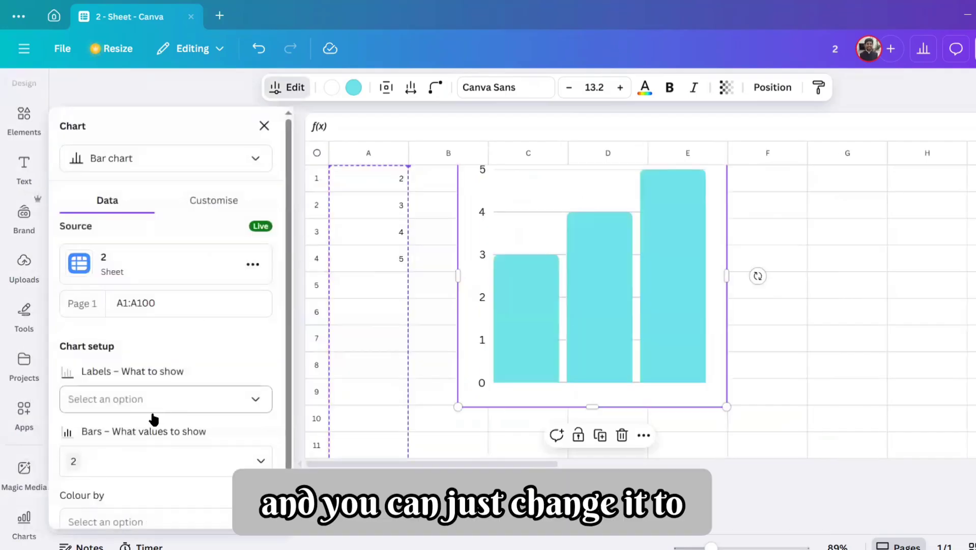
{"action": "left_click", "coordinate": [218, 200]}
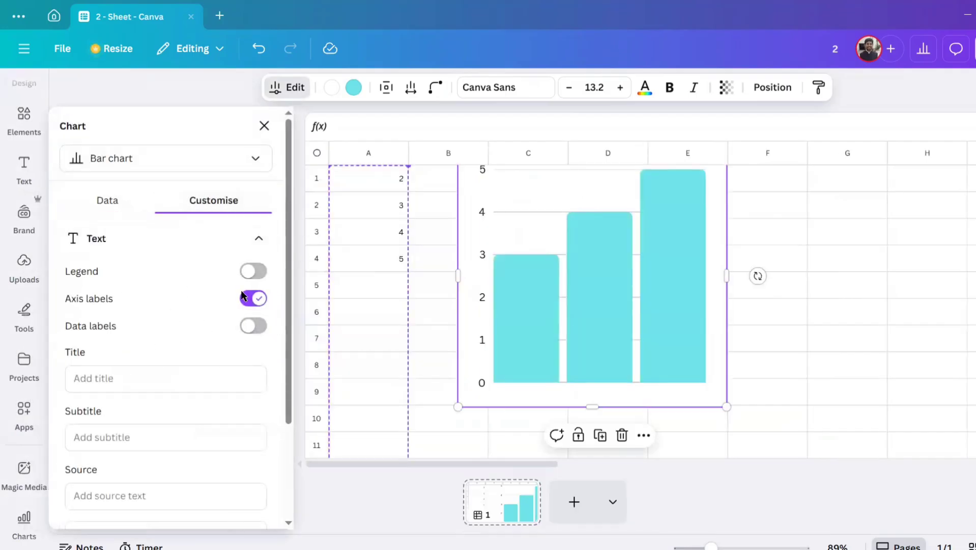
{"action": "left_click", "coordinate": [254, 325]}
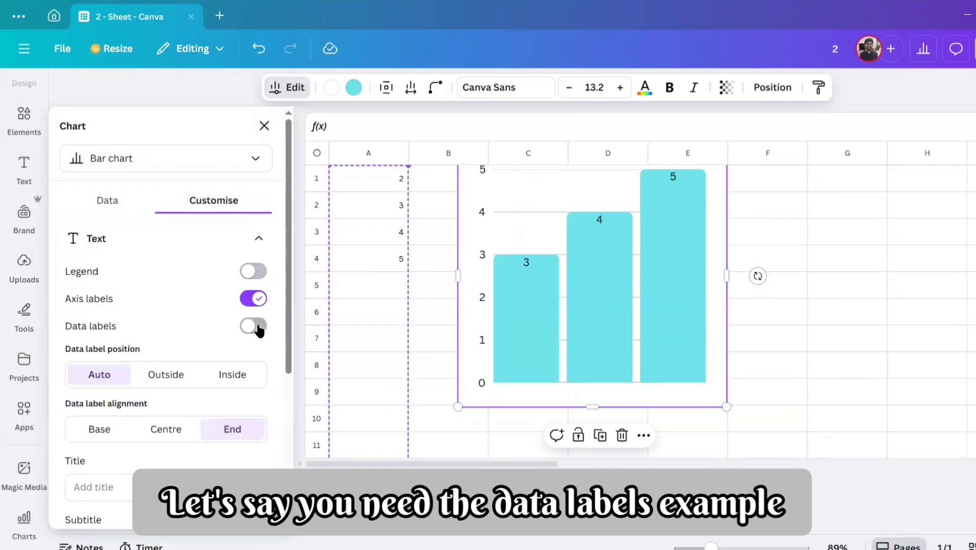
{"action": "left_click", "coordinate": [779, 338]}
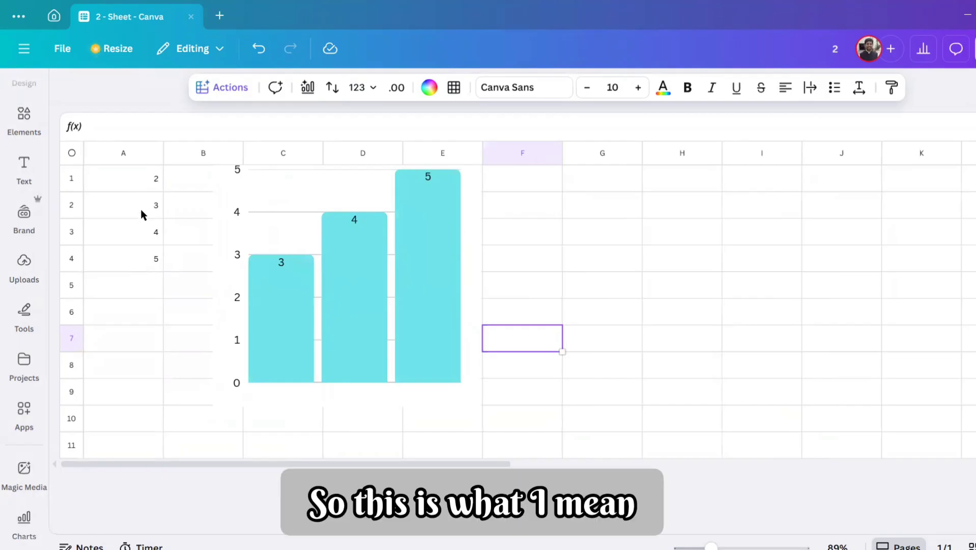
Step: Check the chart's data settings and replace the value in cell A1 with the text "Heading"
{"action": "left_click", "coordinate": [143, 206]}
{"action": "double_click", "coordinate": [311, 250]}
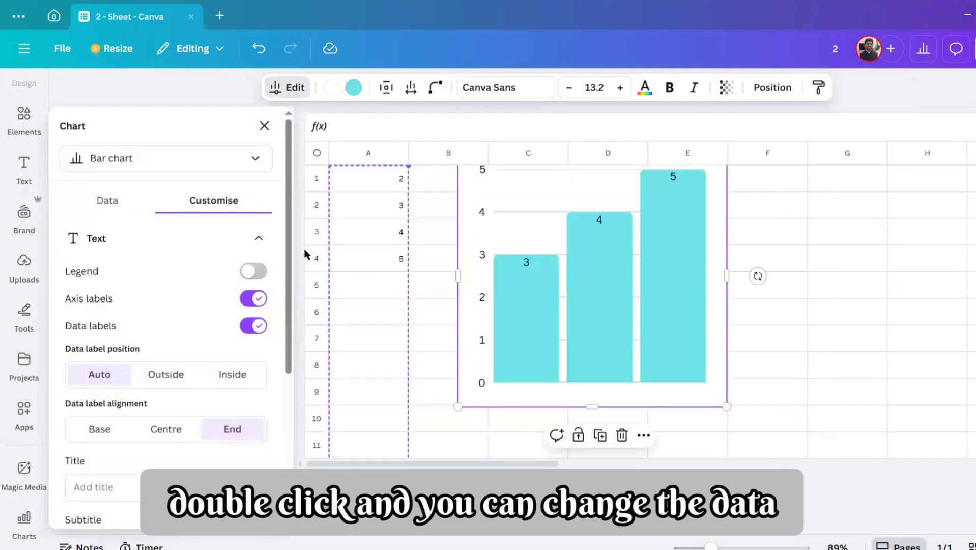
{"action": "left_click", "coordinate": [115, 200]}
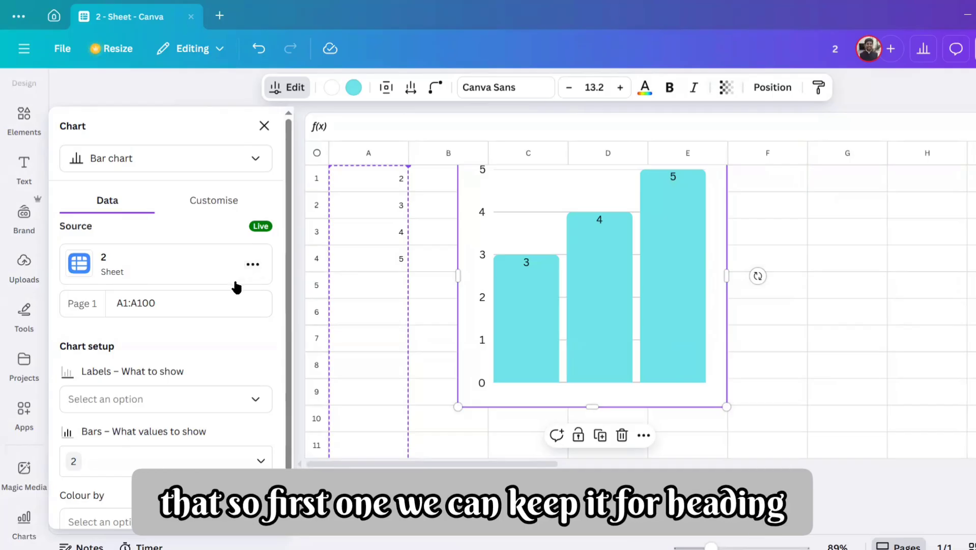
{"action": "left_click", "coordinate": [391, 188]}
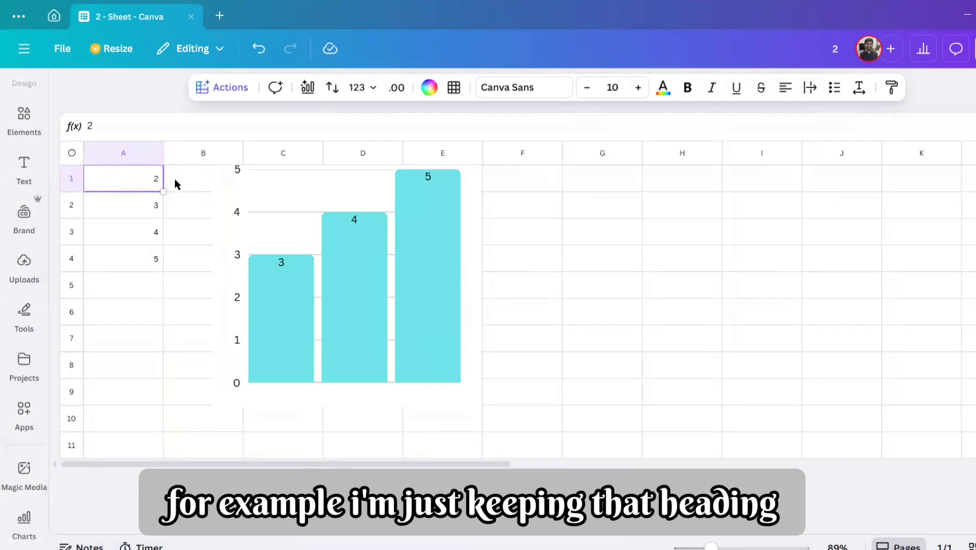
{"action": "type", "text": "Heading"}
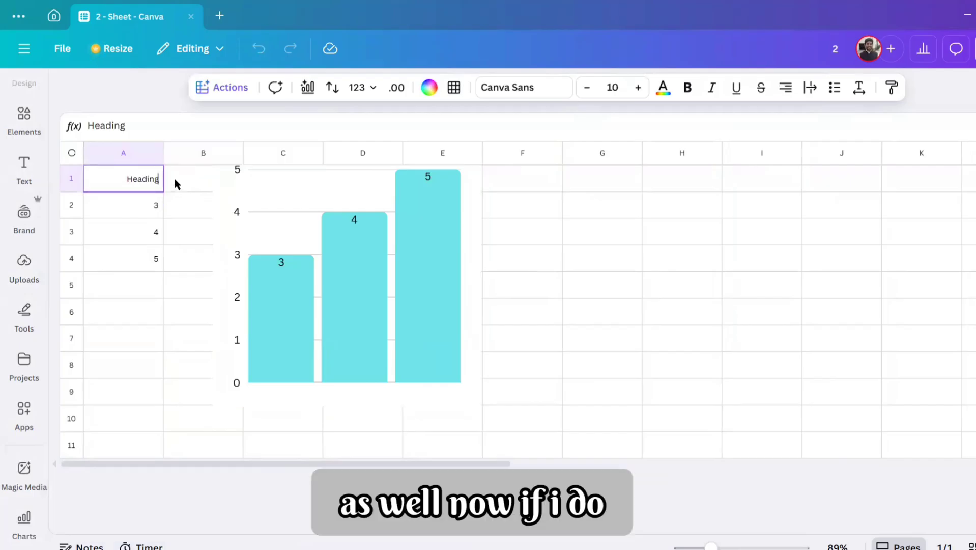
{"action": "key", "text": "Return"}
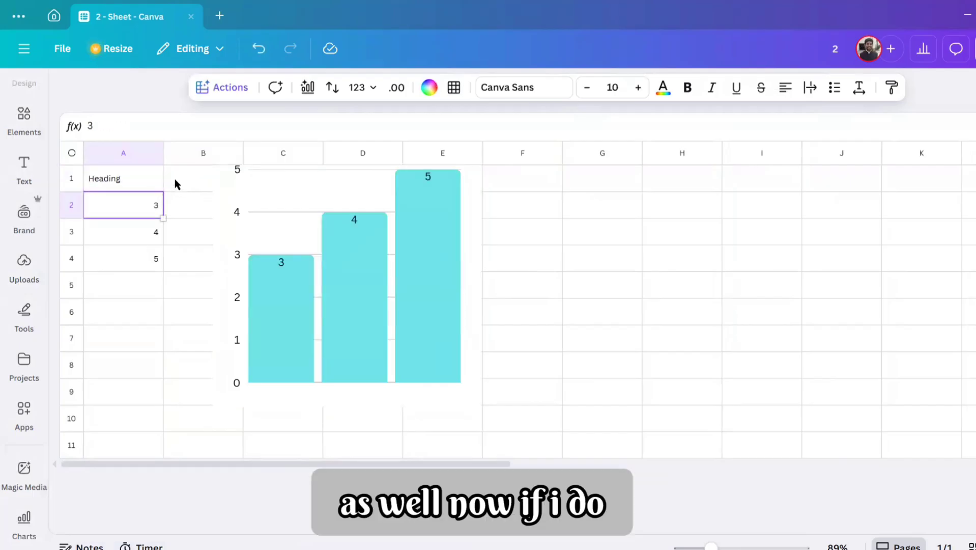
Step: Extend the data in column A by entering 6, 10, 12, 20 and 40 in cells A5 through A9
{"action": "left_click", "coordinate": [133, 281]}
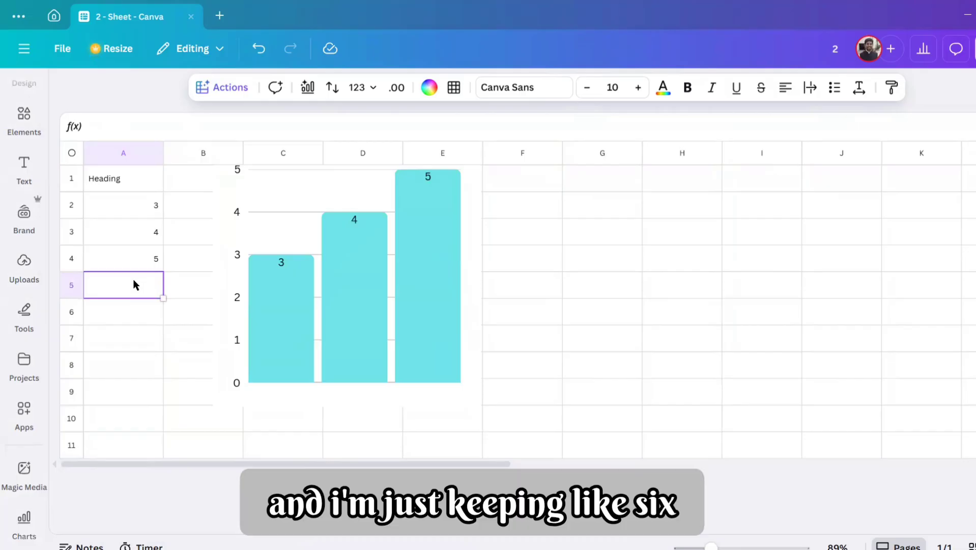
{"action": "type", "text": "6"}
{"action": "key", "text": "Return"}
{"action": "type", "text": "10"}
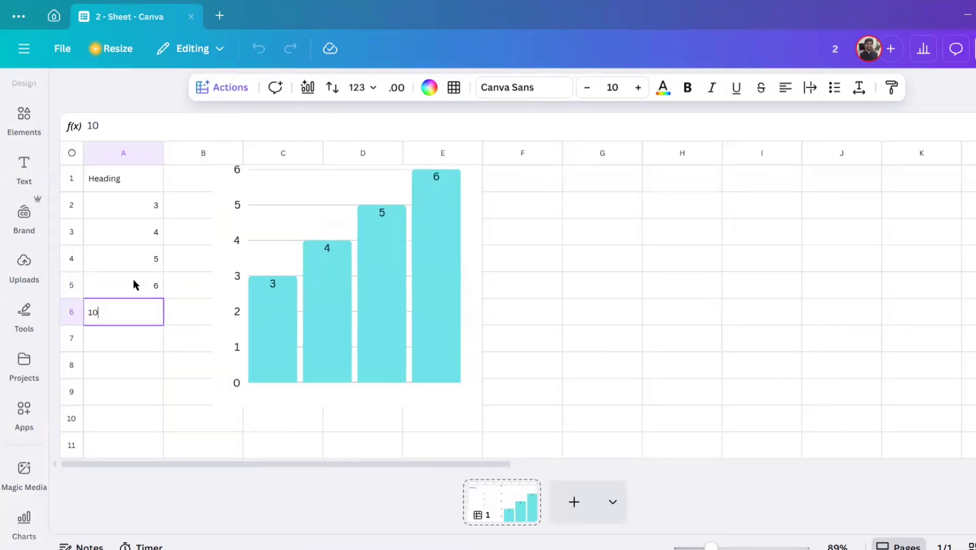
{"action": "key", "text": "Return"}
{"action": "type", "text": "12"}
{"action": "key", "text": "Return"}
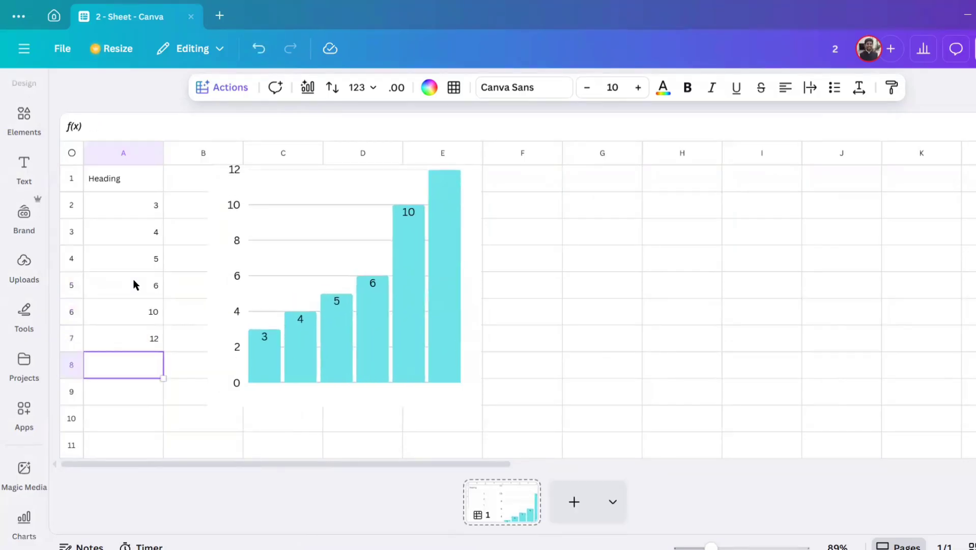
{"action": "type", "text": "20"}
{"action": "key", "text": "Return"}
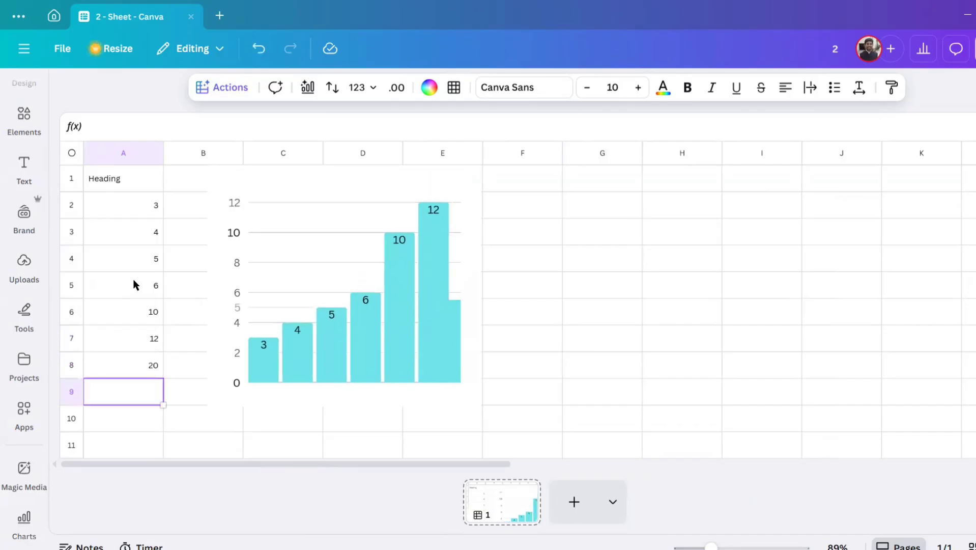
{"action": "type", "text": "40"}
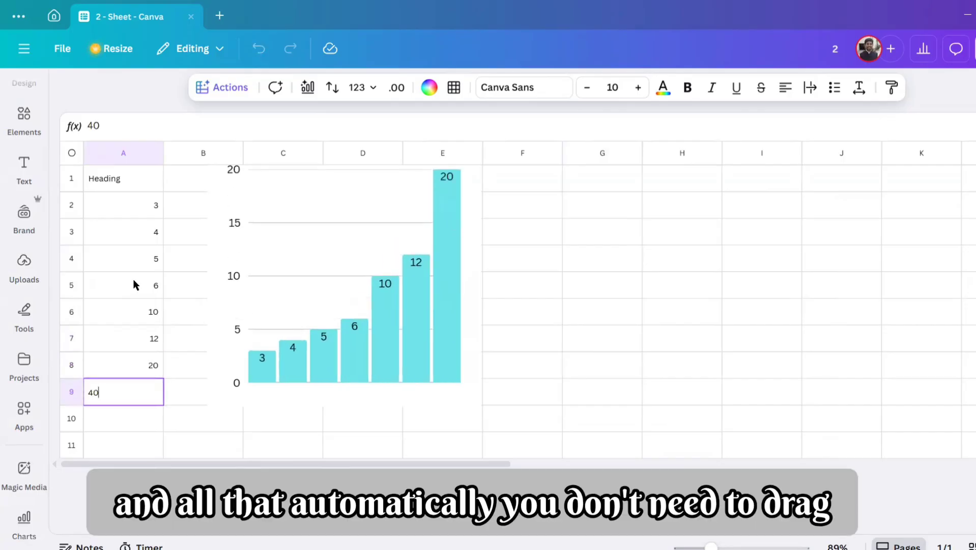
{"action": "key", "text": "Return"}
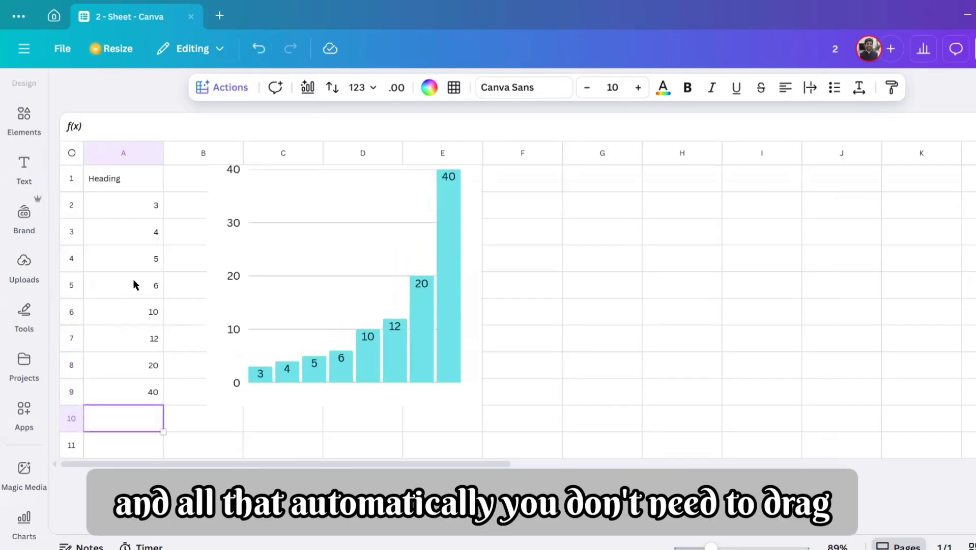
Step: Resize the chart and reposition it over columns B to E, starting at about row 3
{"action": "left_click", "coordinate": [445, 405]}
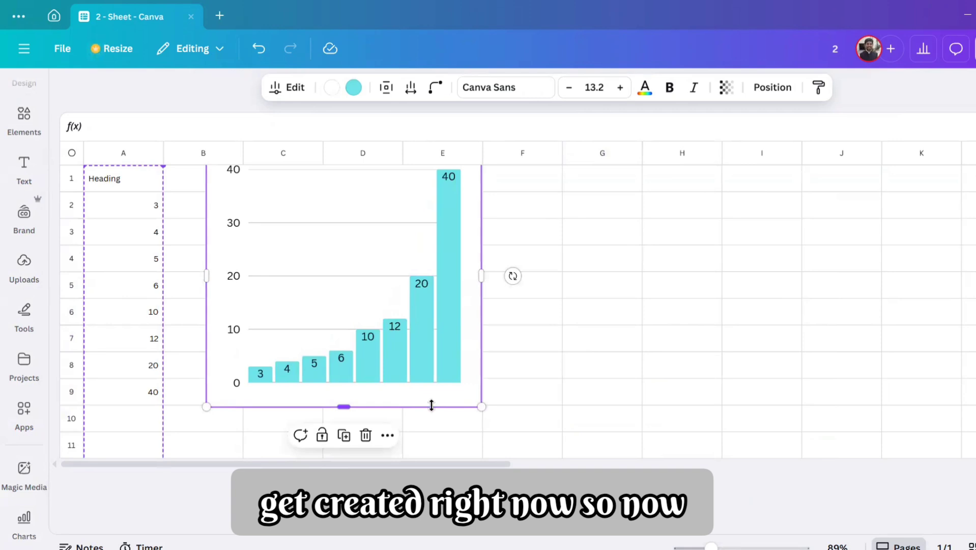
{"action": "left_click_drag", "start_coordinate": [431, 405], "coordinate": [430, 436]}
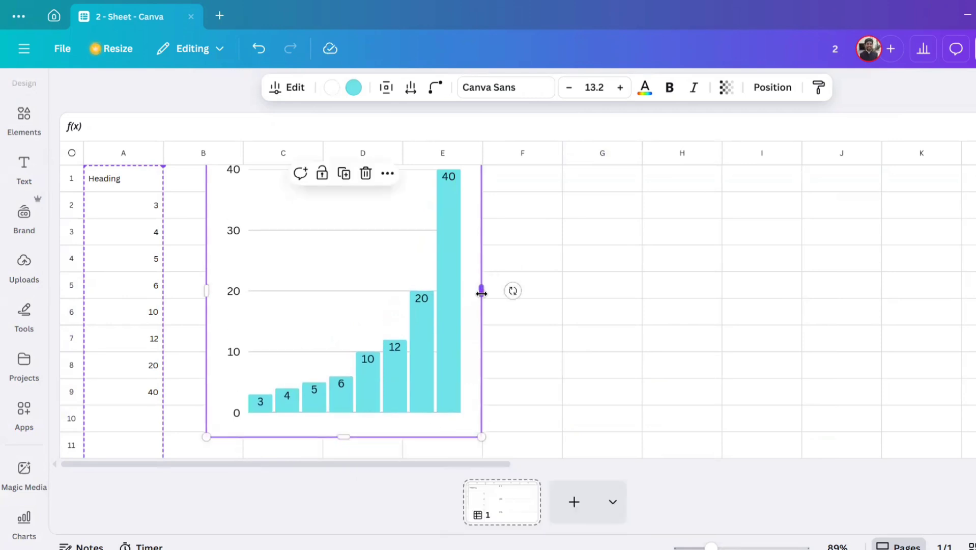
{"action": "left_click_drag", "start_coordinate": [481, 293], "coordinate": [539, 291]}
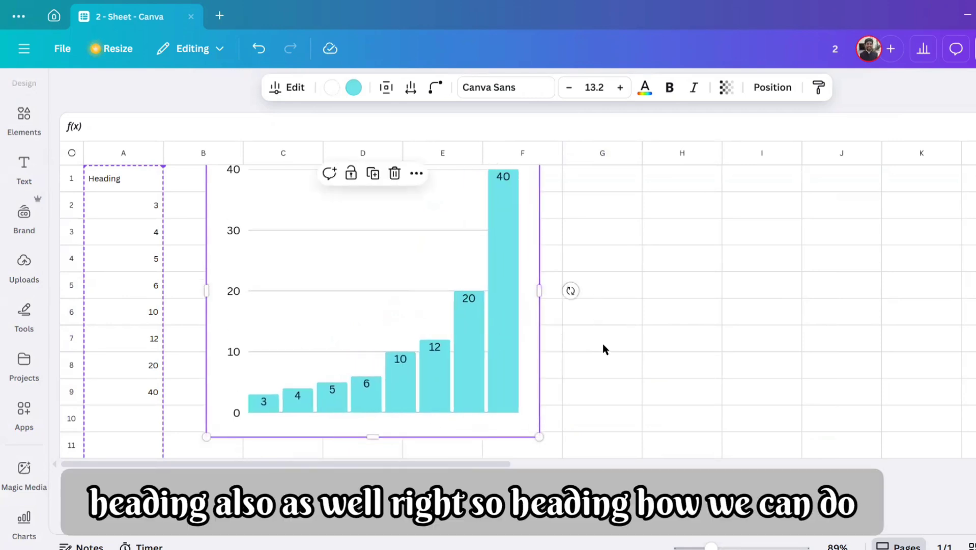
{"action": "left_click_drag", "start_coordinate": [708, 547], "coordinate": [704, 547]}
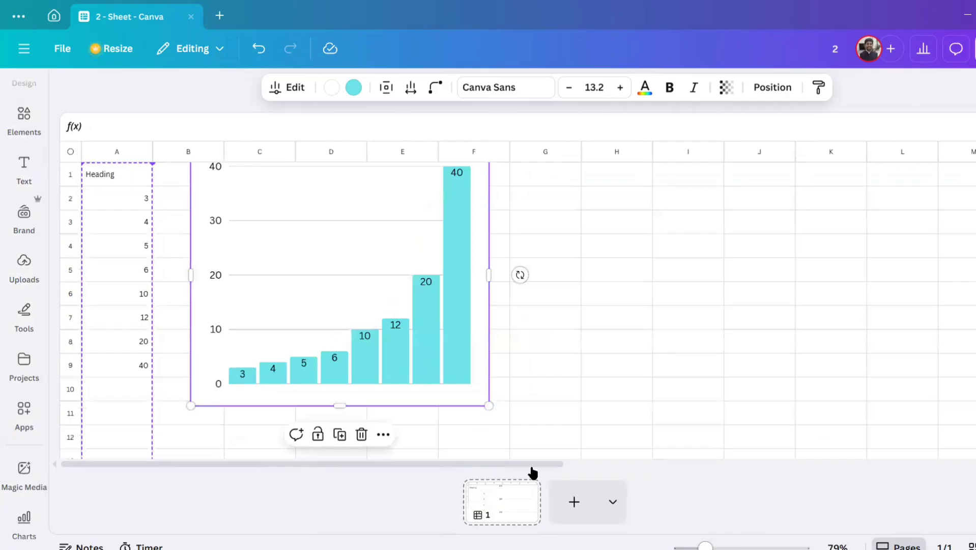
{"action": "left_click_drag", "start_coordinate": [489, 406], "coordinate": [405, 285]}
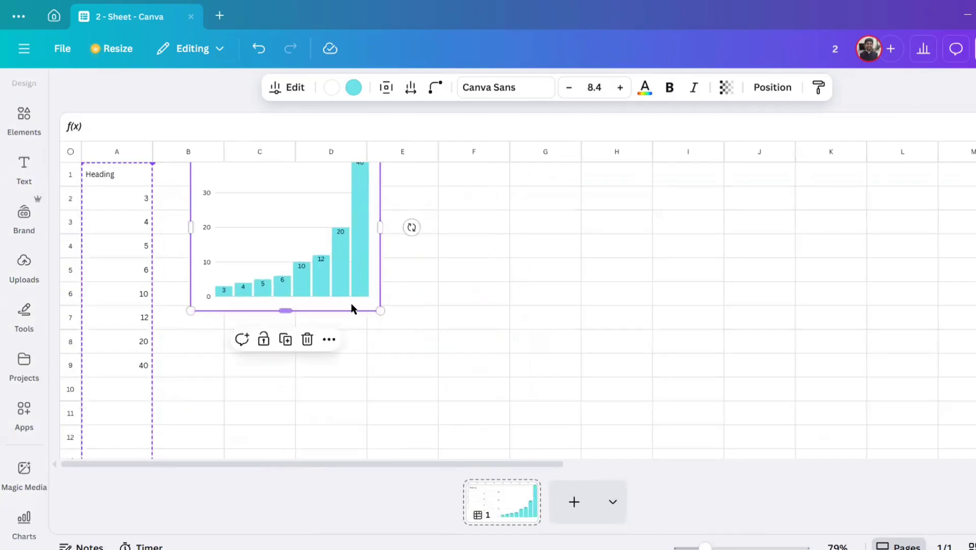
{"action": "left_click_drag", "start_coordinate": [351, 308], "coordinate": [444, 428]}
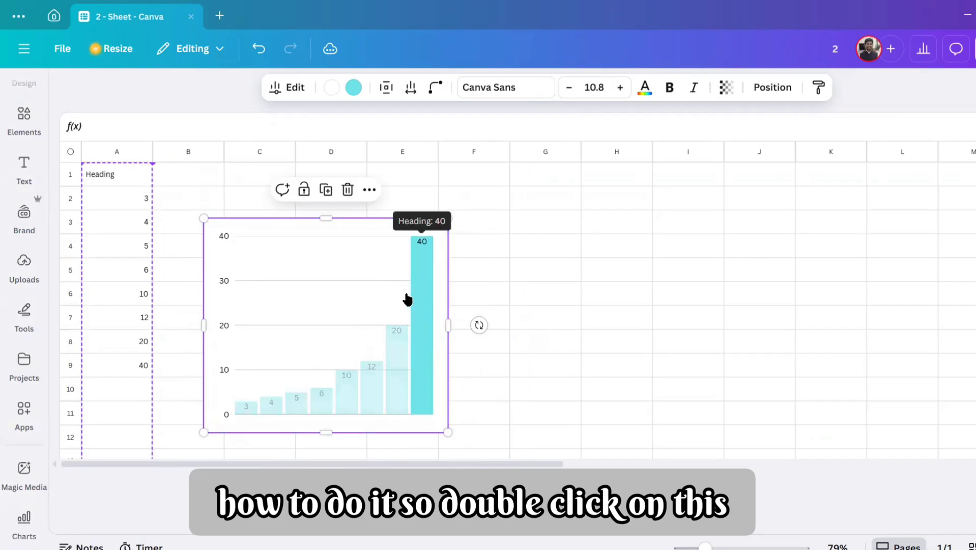
Step: Turn on the legend in the bar chart's customisation settings
{"action": "double_click", "coordinate": [417, 304]}
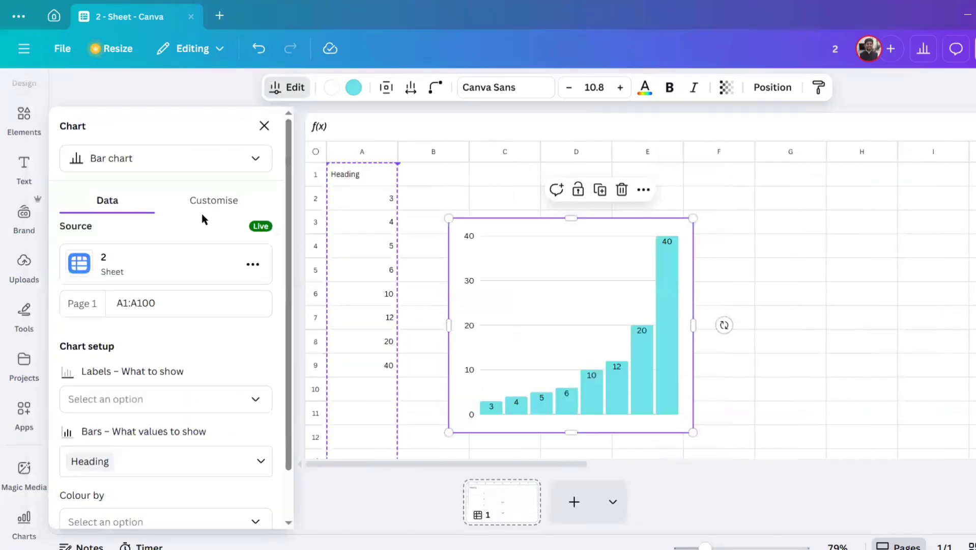
{"action": "left_click", "coordinate": [212, 199]}
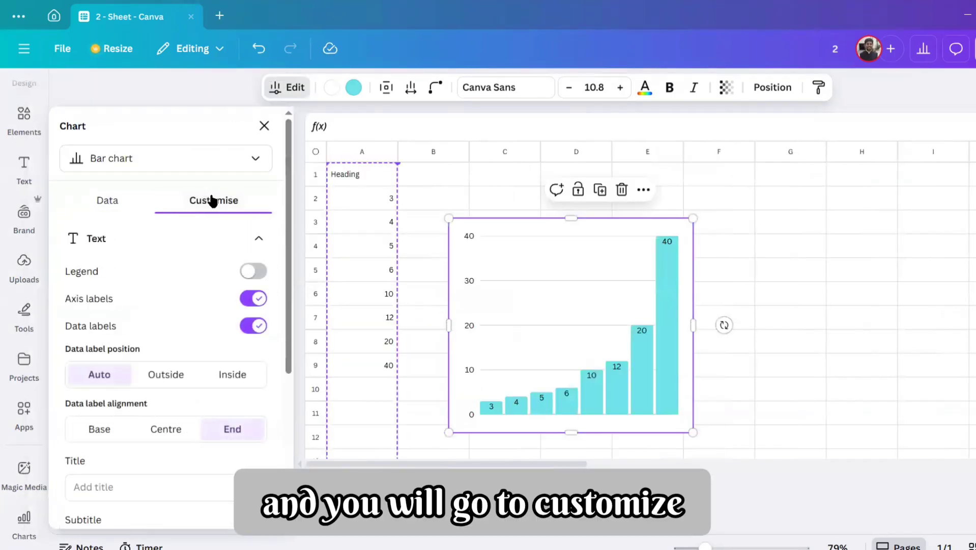
{"action": "left_click", "coordinate": [260, 275]}
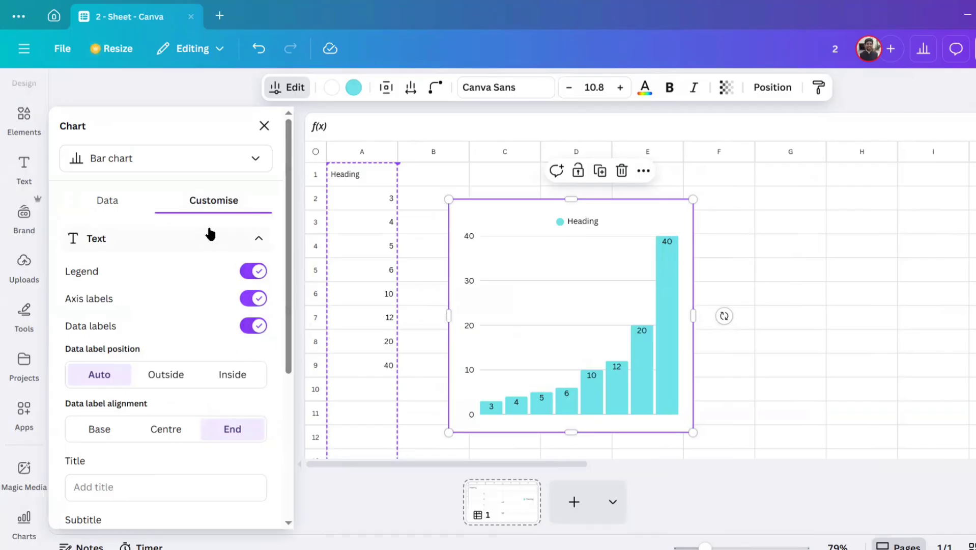
Step: Set the chart's source text to "Test location", leaving the title and subtitle empty
{"action": "scroll", "coordinate": [204, 277], "scroll_direction": "down", "scroll_amount": 4}
{"action": "left_click", "coordinate": [180, 335]}
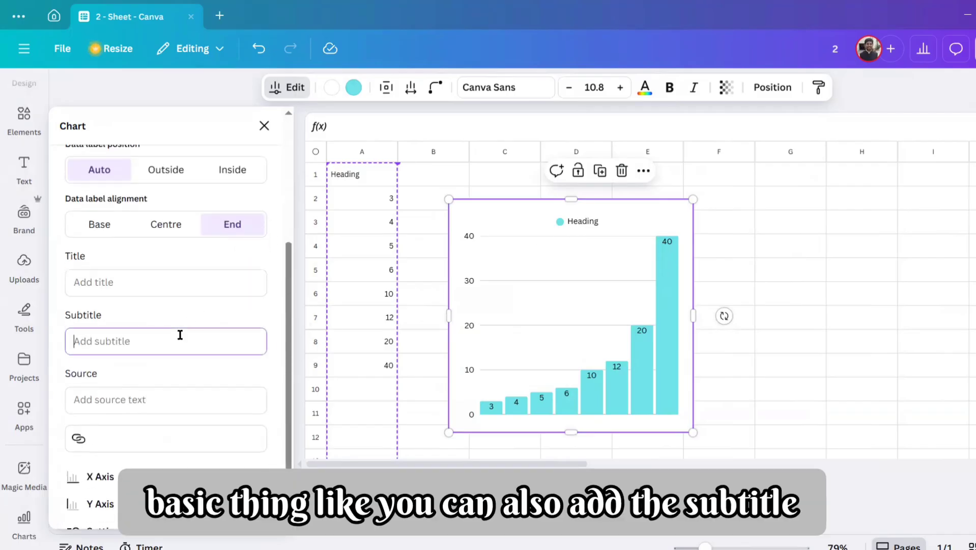
{"action": "left_click", "coordinate": [159, 399]}
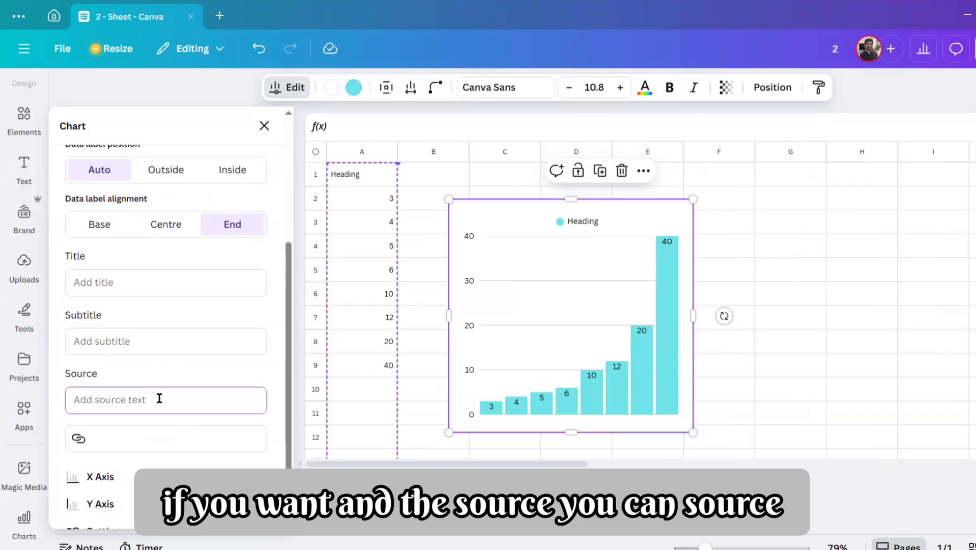
{"action": "scroll", "coordinate": [195, 365], "scroll_direction": "down", "scroll_amount": 1}
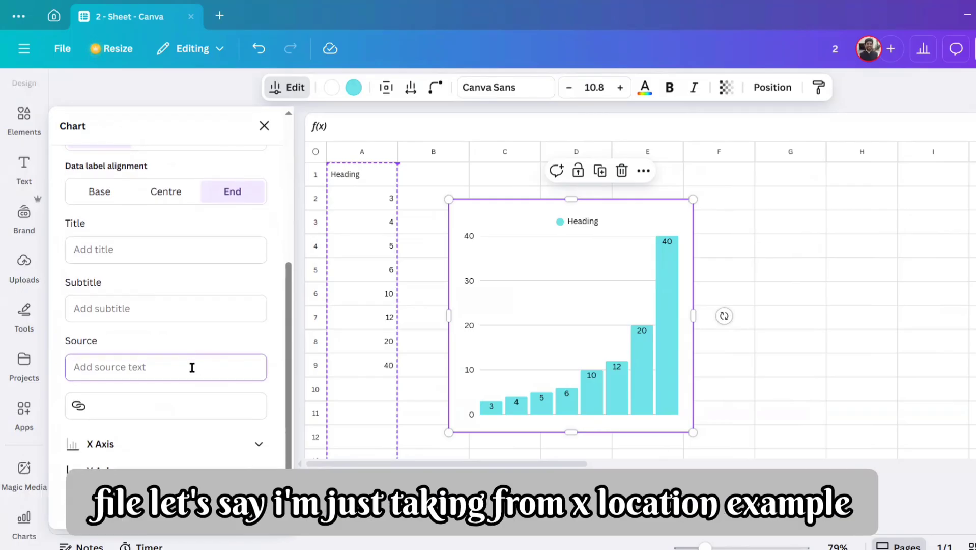
{"action": "type", "text": "x"}
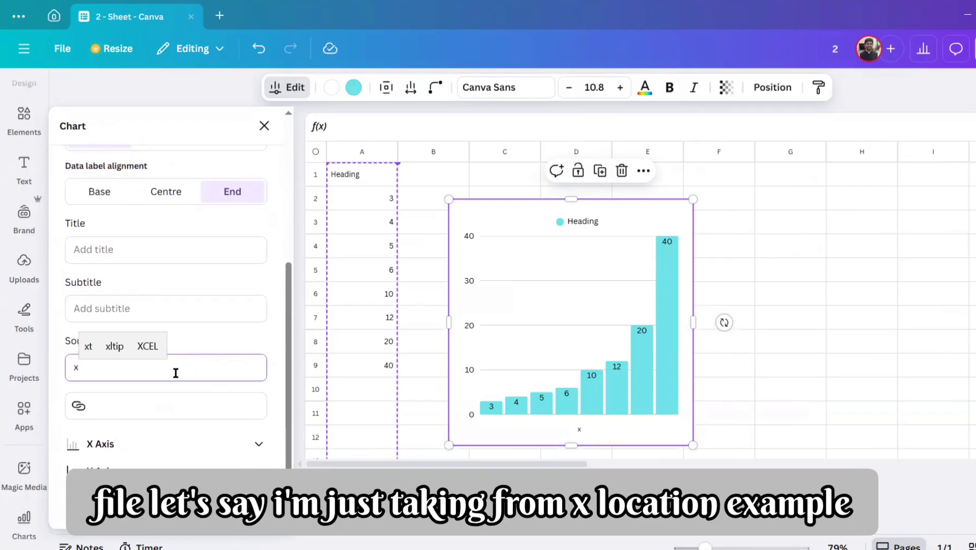
{"action": "key", "text": "BackSpace"}
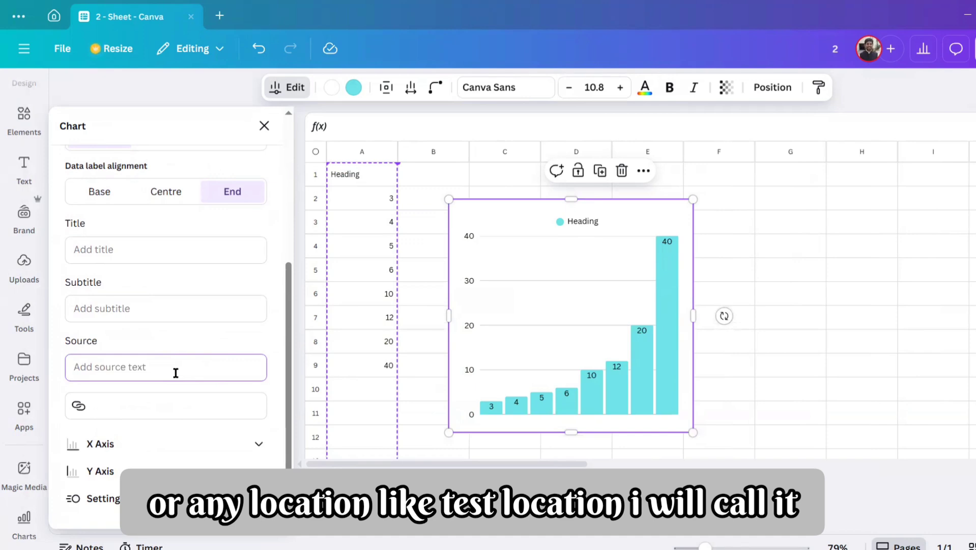
{"action": "type", "text": "Test loc"}
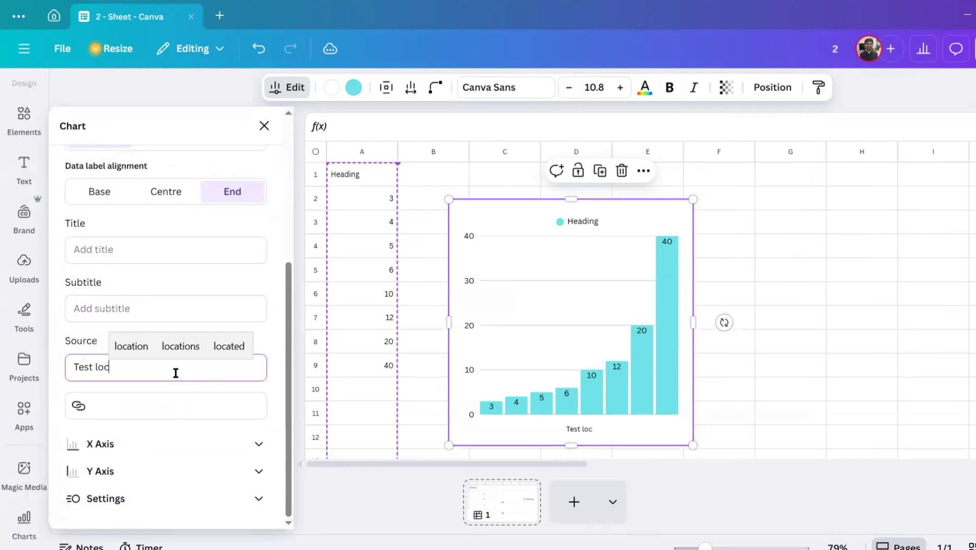
{"action": "type", "text": "ation"}
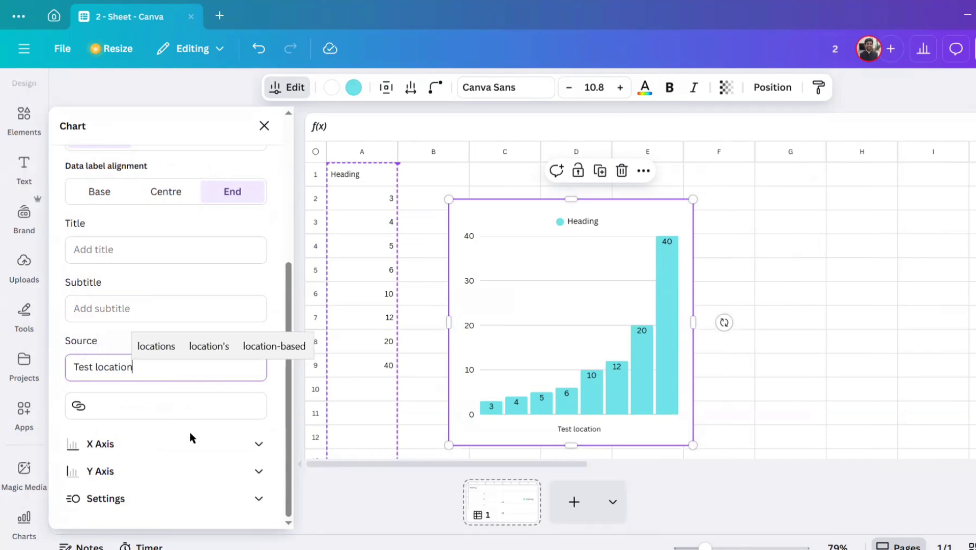
Step: Expand the chart's X axis and Y axis settings to view the available options
{"action": "left_click", "coordinate": [258, 443]}
{"action": "scroll", "coordinate": [227, 362], "scroll_direction": "down", "scroll_amount": 2}
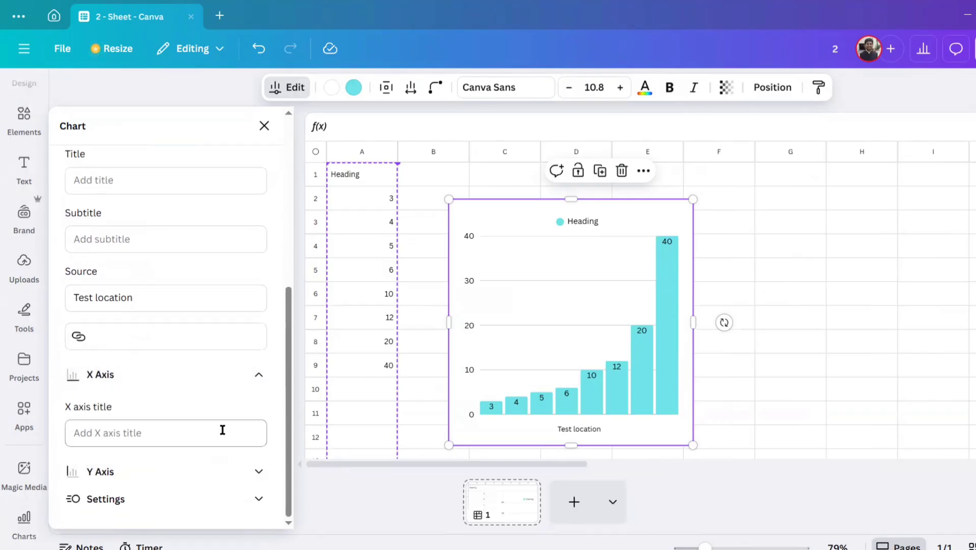
{"action": "left_click", "coordinate": [240, 465]}
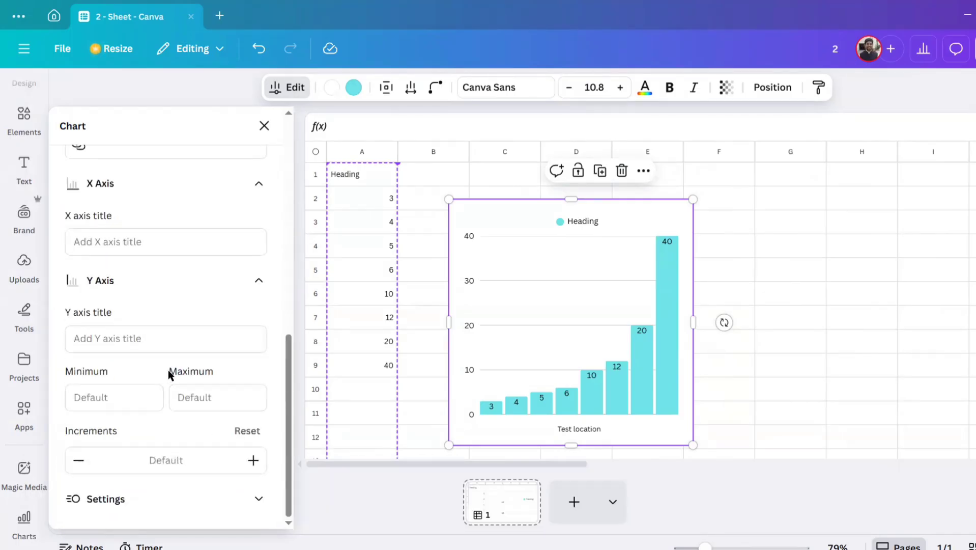
Step: Set the chart's Y axis title to "Number" and deselect the chart
{"action": "left_click", "coordinate": [168, 345]}
{"action": "type", "text": "Number"}
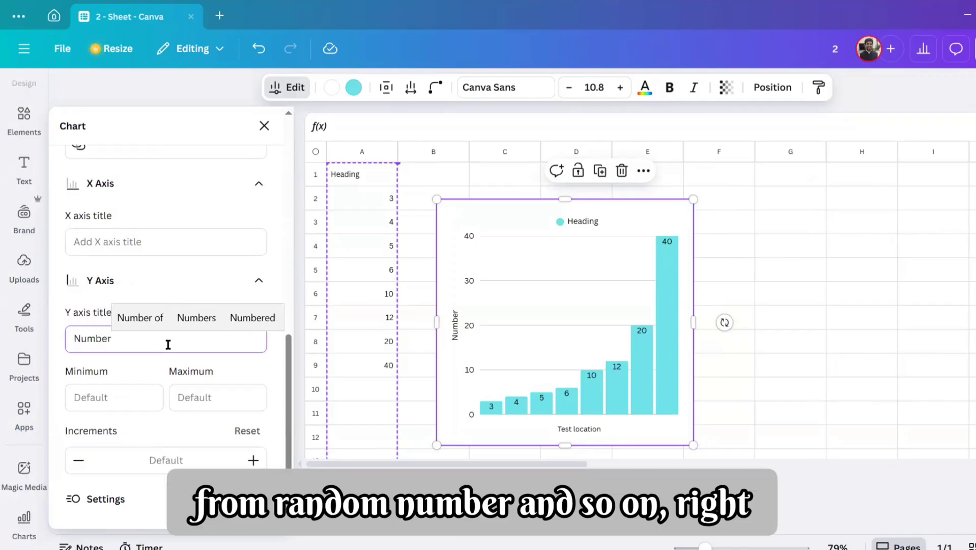
{"action": "left_click", "coordinate": [770, 292]}
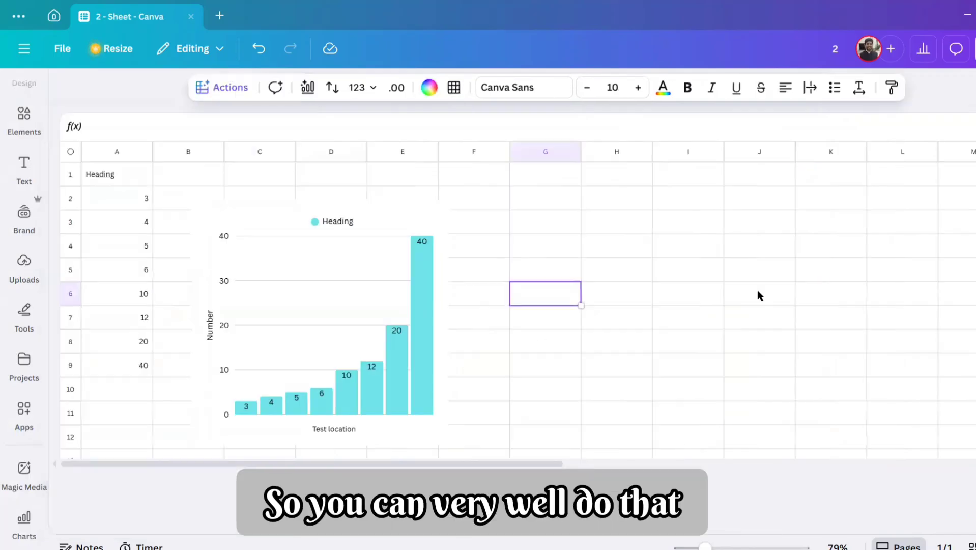
Step: Try the Centre and Base data label alignments on the bar chart and set the alignment back to End
{"action": "left_click", "coordinate": [422, 342]}
{"action": "left_click", "coordinate": [427, 356]}
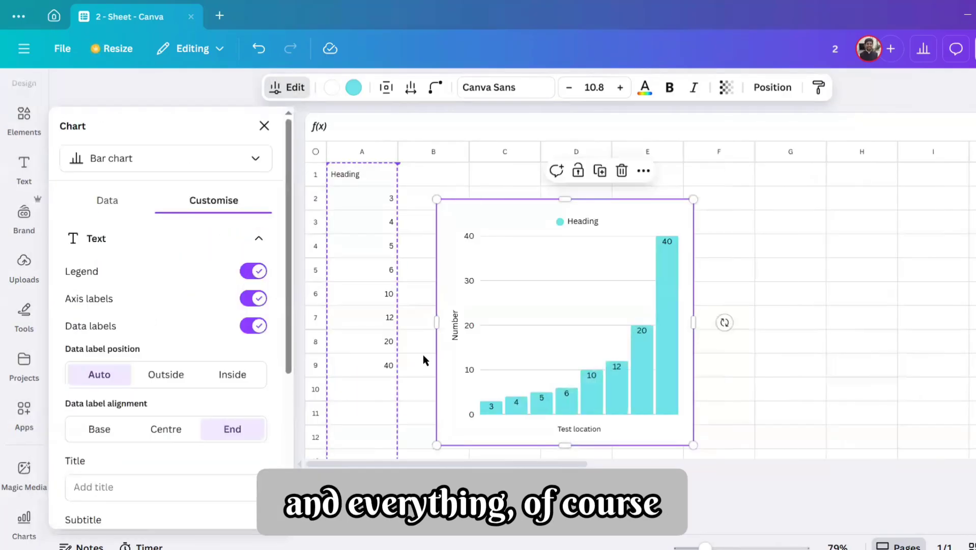
{"action": "scroll", "coordinate": [269, 321], "scroll_direction": "down", "scroll_amount": 5}
{"action": "left_click", "coordinate": [178, 234]}
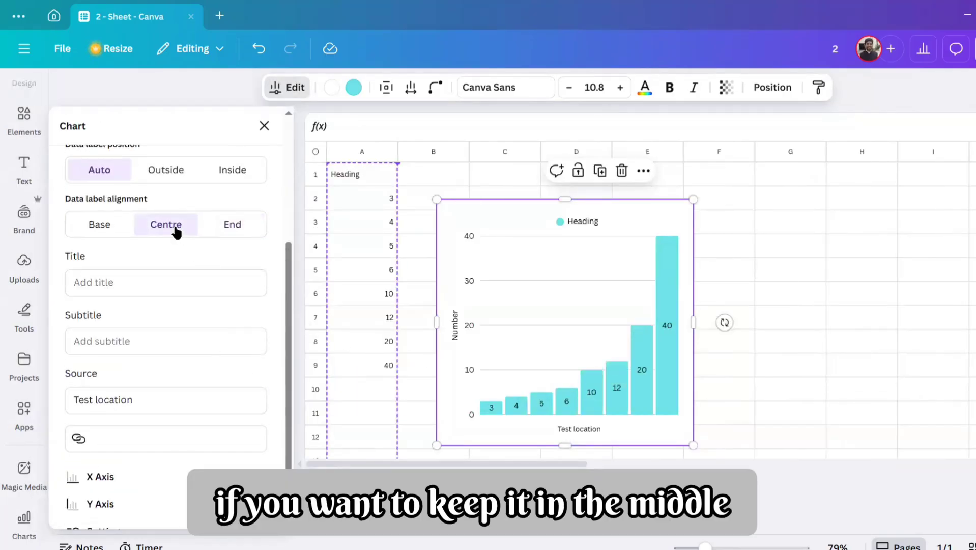
{"action": "left_click", "coordinate": [101, 224]}
{"action": "left_click", "coordinate": [166, 226]}
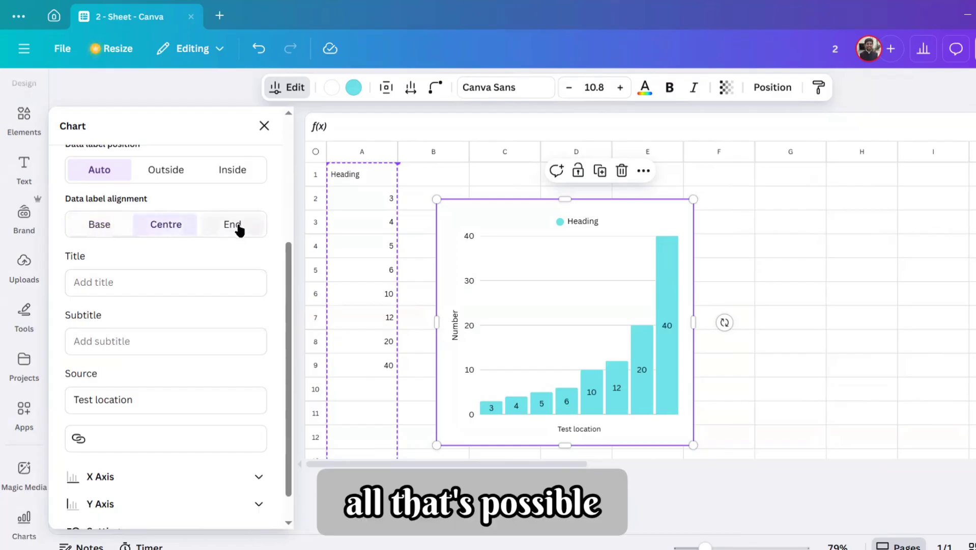
{"action": "left_click", "coordinate": [238, 229]}
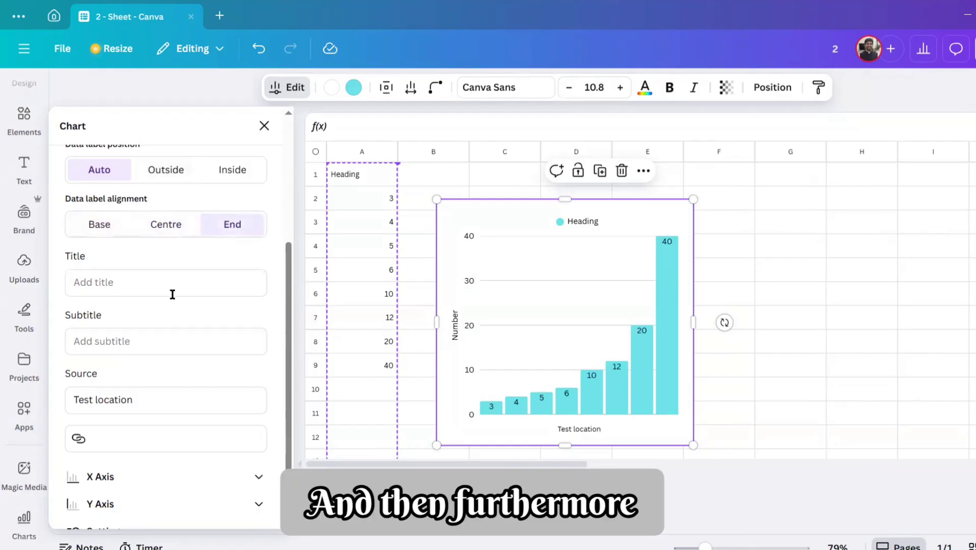
{"action": "scroll", "coordinate": [173, 294], "scroll_direction": "up", "scroll_amount": 4}
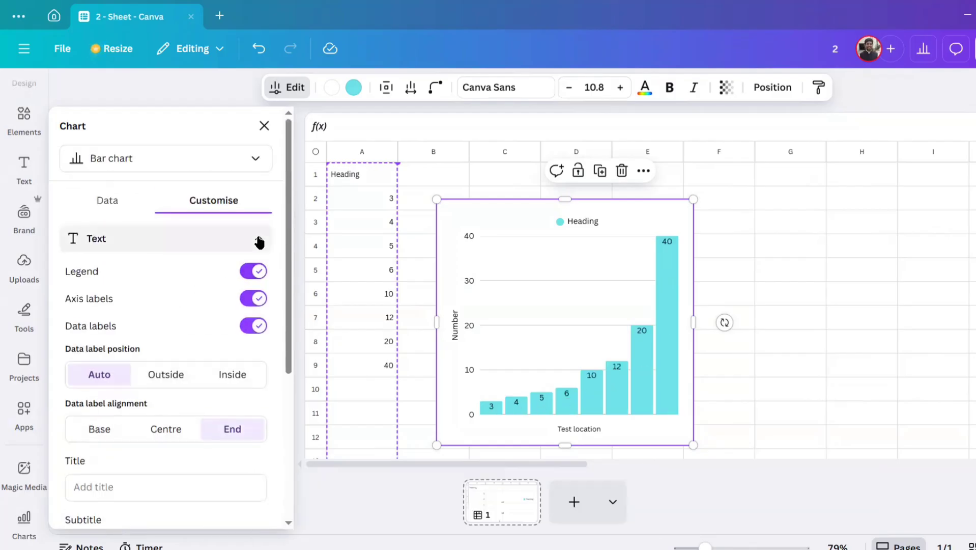
Step: Try the Stacked bar chart type and the Row chart type on the chart
{"action": "left_click", "coordinate": [122, 201]}
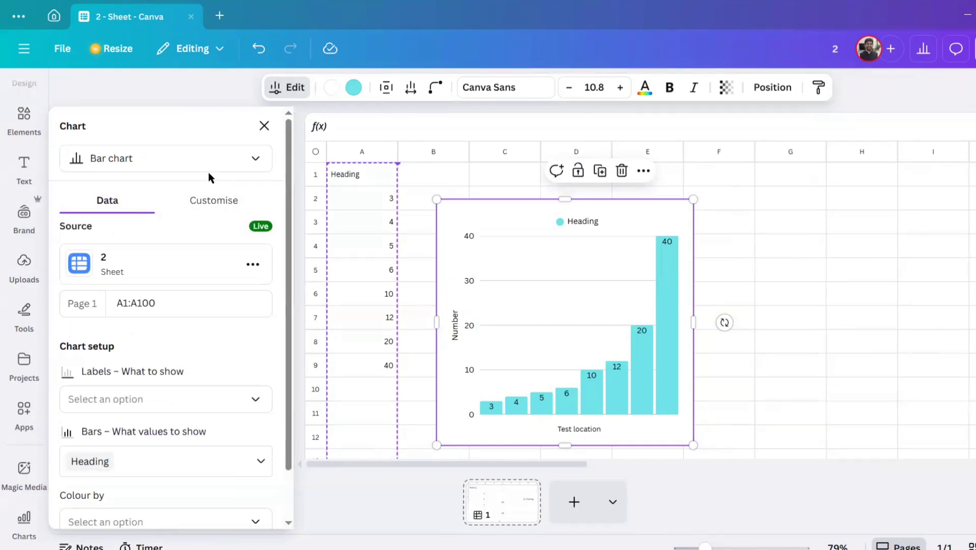
{"action": "left_click", "coordinate": [210, 164]}
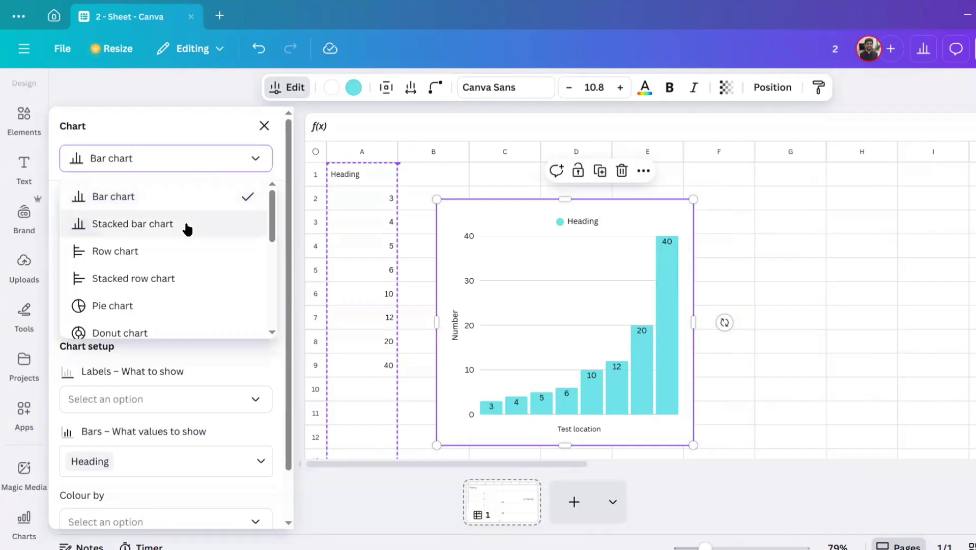
{"action": "left_click", "coordinate": [186, 224]}
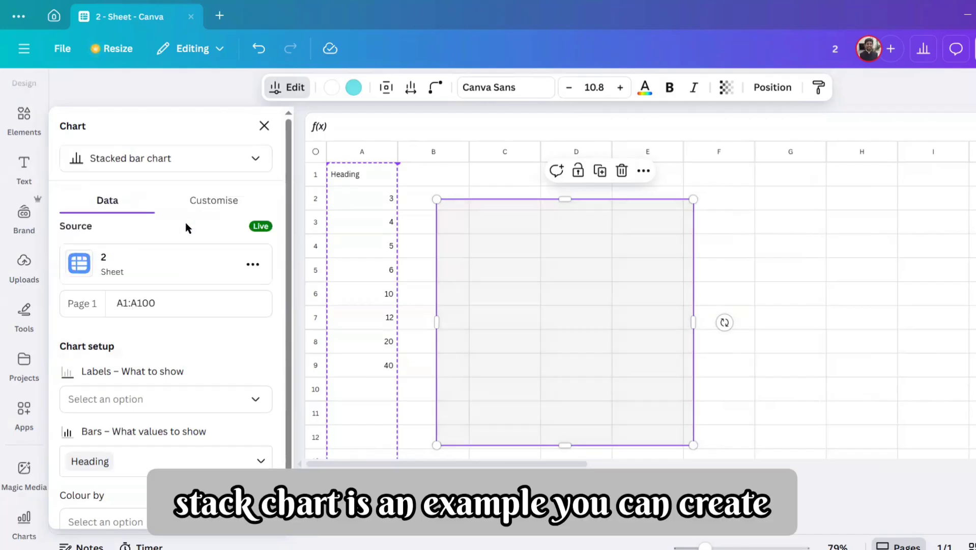
{"action": "left_click", "coordinate": [200, 161]}
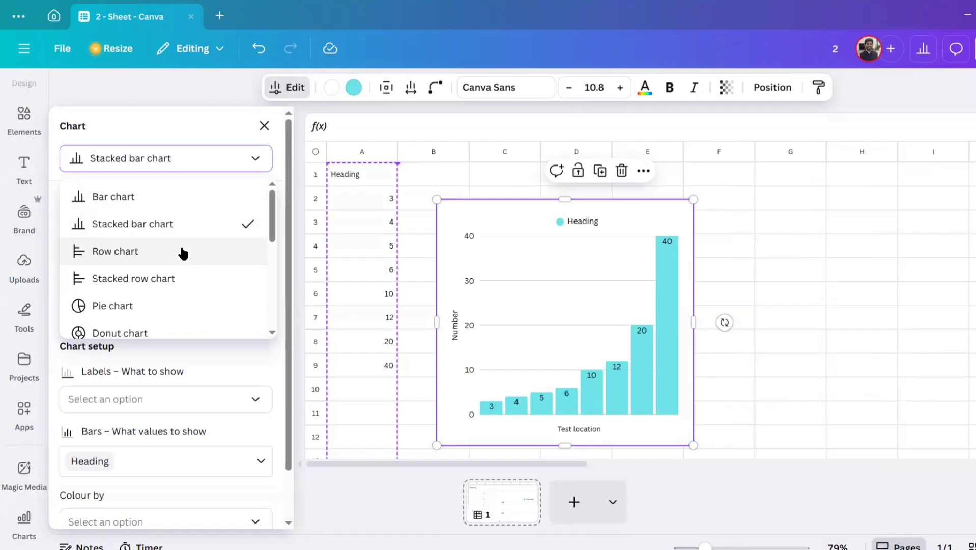
{"action": "left_click", "coordinate": [184, 251]}
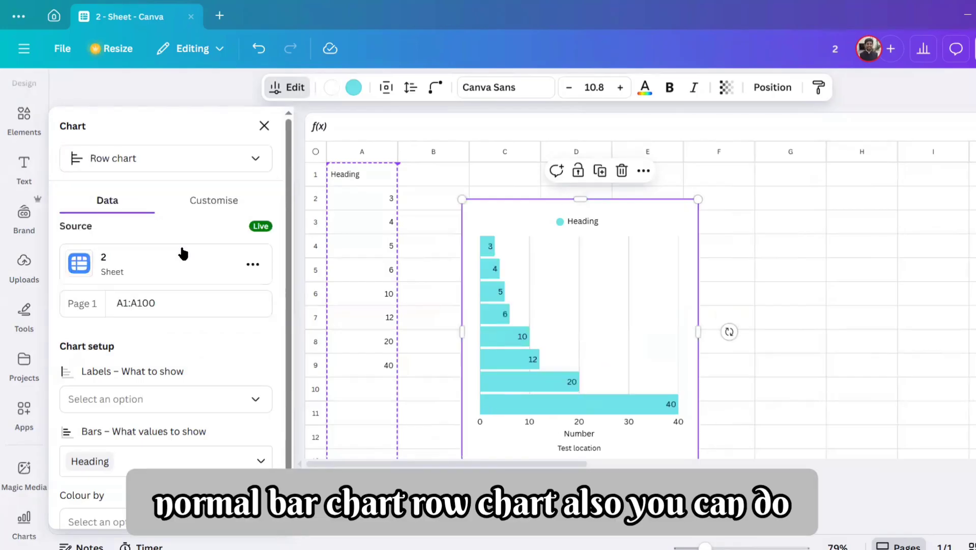
Step: Try the Pie chart type and the Donut chart type for the same data
{"action": "left_click", "coordinate": [185, 159]}
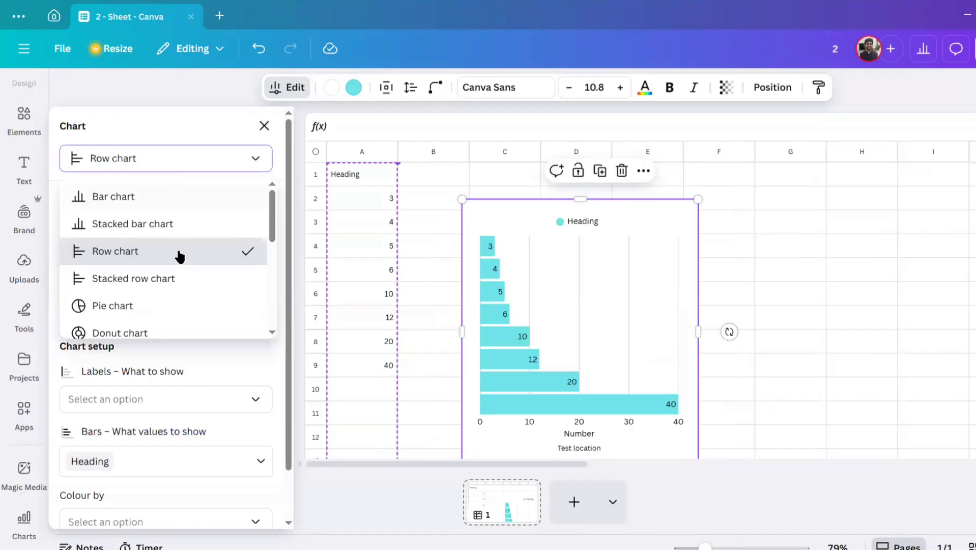
{"action": "left_click", "coordinate": [173, 305]}
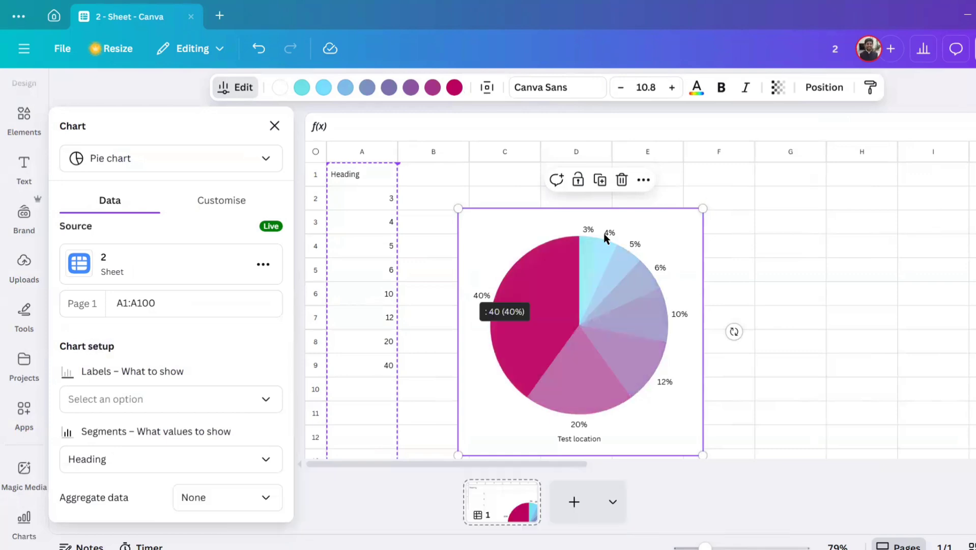
{"action": "left_click", "coordinate": [203, 158]}
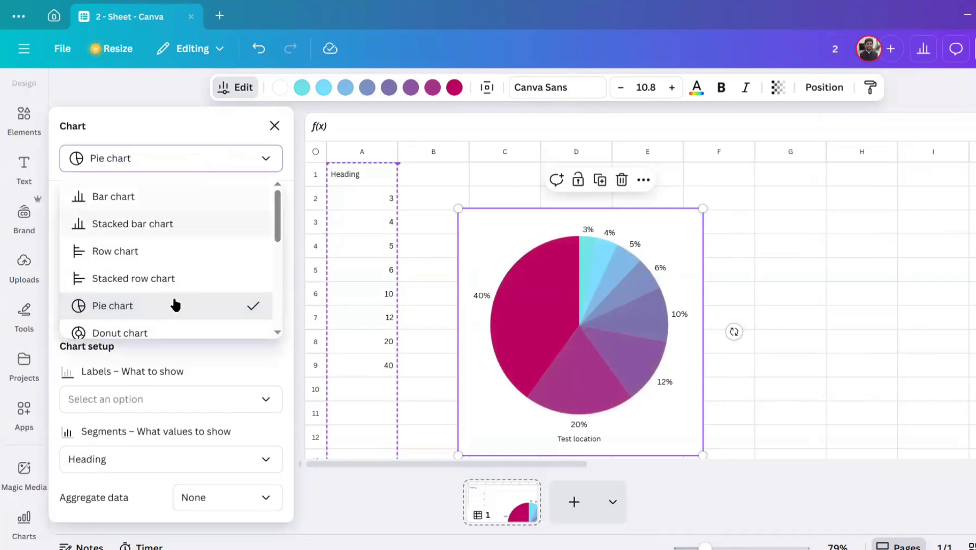
{"action": "left_click", "coordinate": [171, 328]}
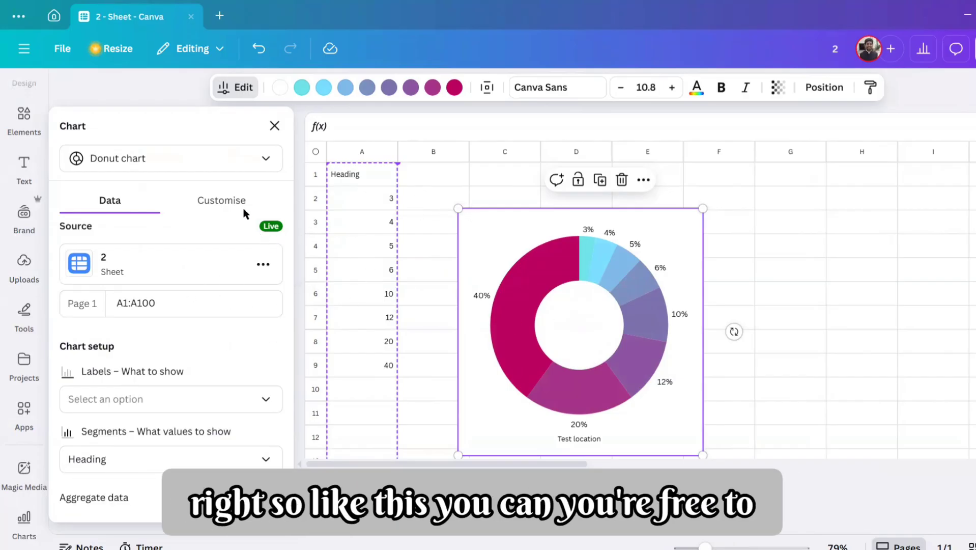
Step: Change the chart type to Histogram chart and enlarge the chart from its lower-right corner to about column F
{"action": "left_click", "coordinate": [216, 161]}
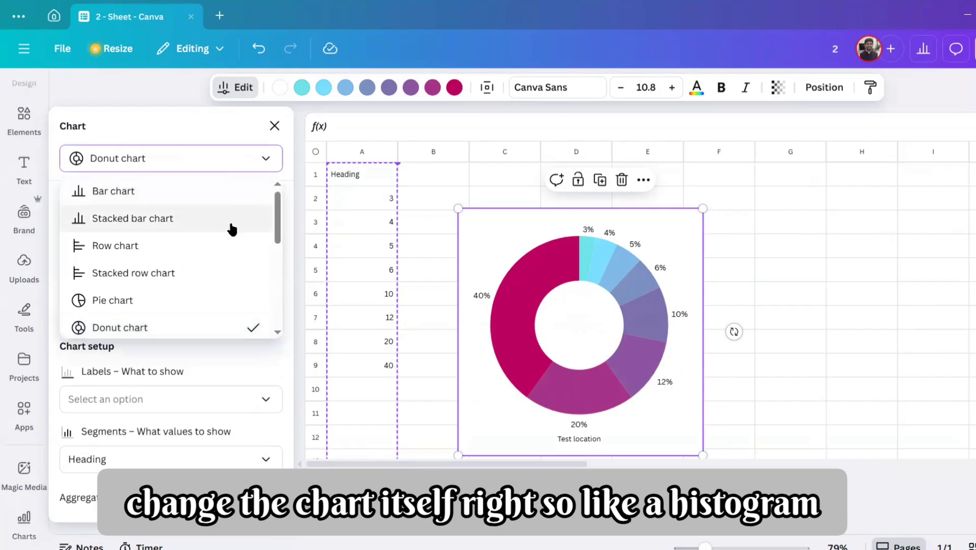
{"action": "scroll", "coordinate": [219, 270], "scroll_direction": "down", "scroll_amount": 3}
{"action": "left_click", "coordinate": [190, 324]}
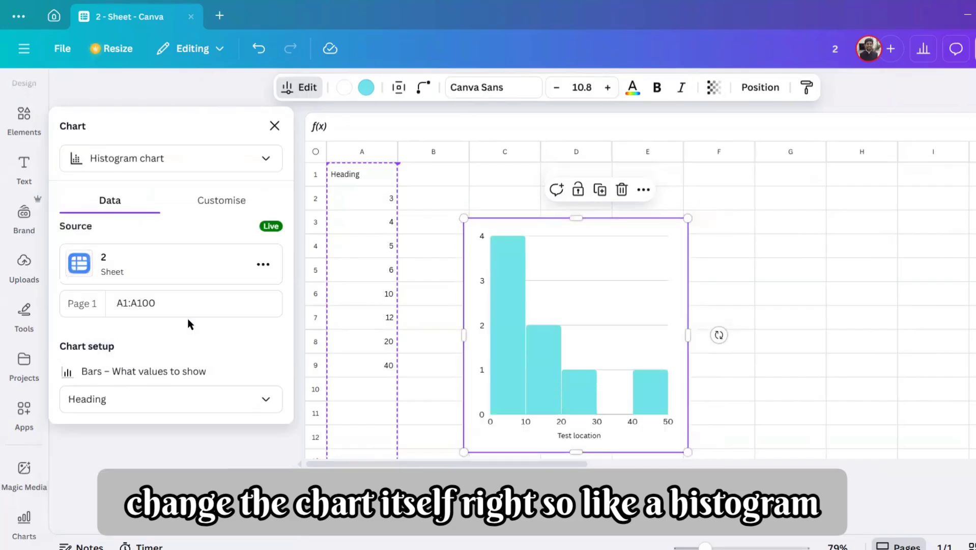
{"action": "left_click_drag", "start_coordinate": [686, 450], "coordinate": [716, 481]}
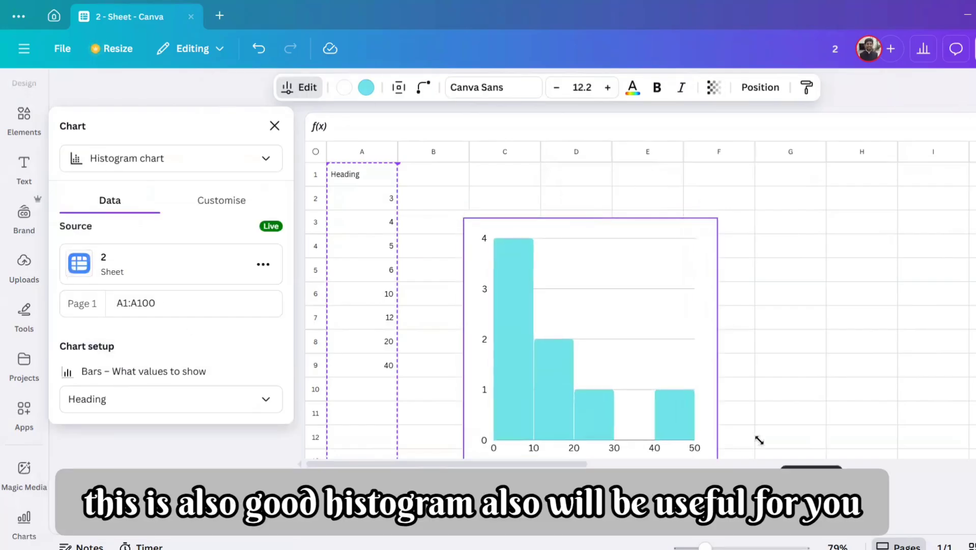
Step: Try the Funnel chart and Radar chart types and return to the Funnel chart
{"action": "left_click", "coordinate": [190, 168]}
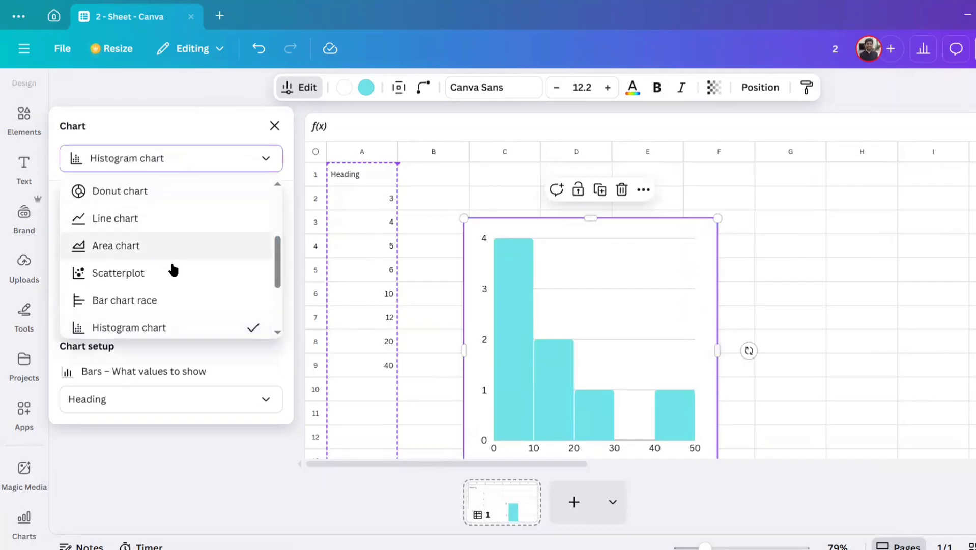
{"action": "scroll", "coordinate": [175, 270], "scroll_direction": "down", "scroll_amount": 1}
{"action": "left_click", "coordinate": [176, 270]}
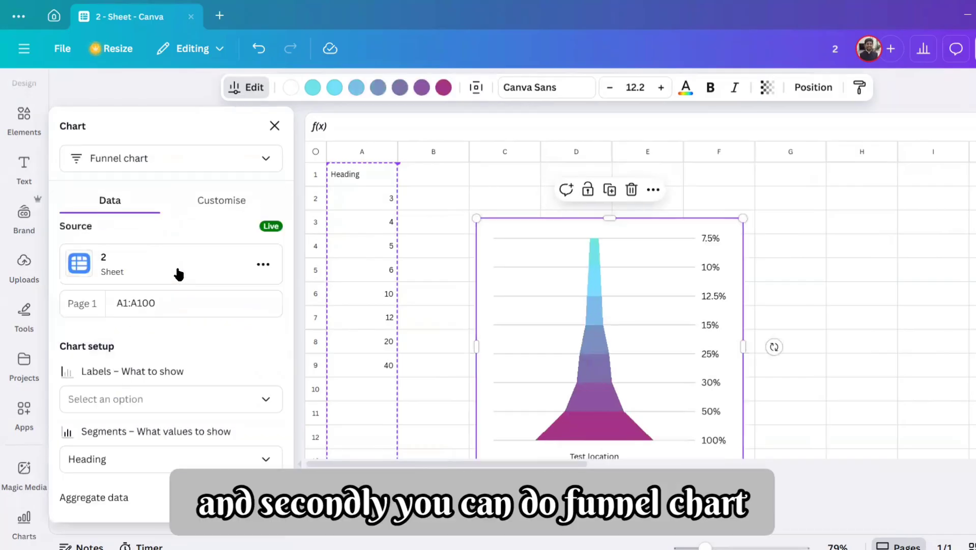
{"action": "left_click", "coordinate": [195, 159]}
{"action": "scroll", "coordinate": [185, 283], "scroll_direction": "down", "scroll_amount": 1}
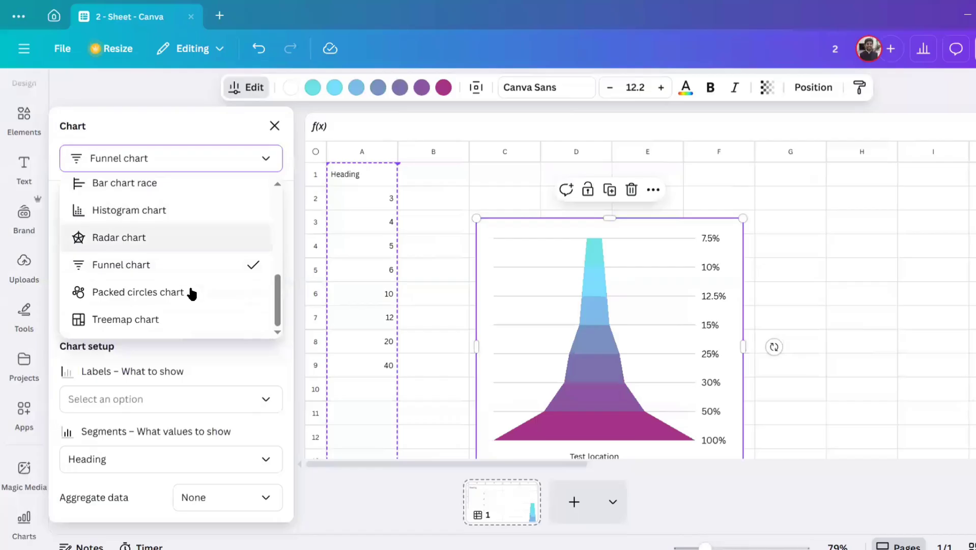
{"action": "left_click", "coordinate": [174, 237]}
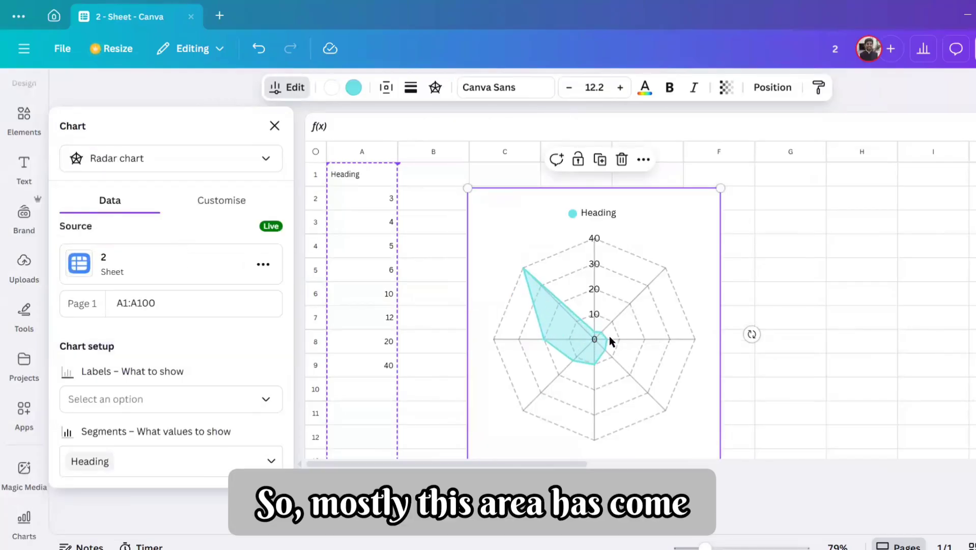
{"action": "left_click", "coordinate": [213, 163]}
{"action": "scroll", "coordinate": [204, 249], "scroll_direction": "down", "scroll_amount": 2}
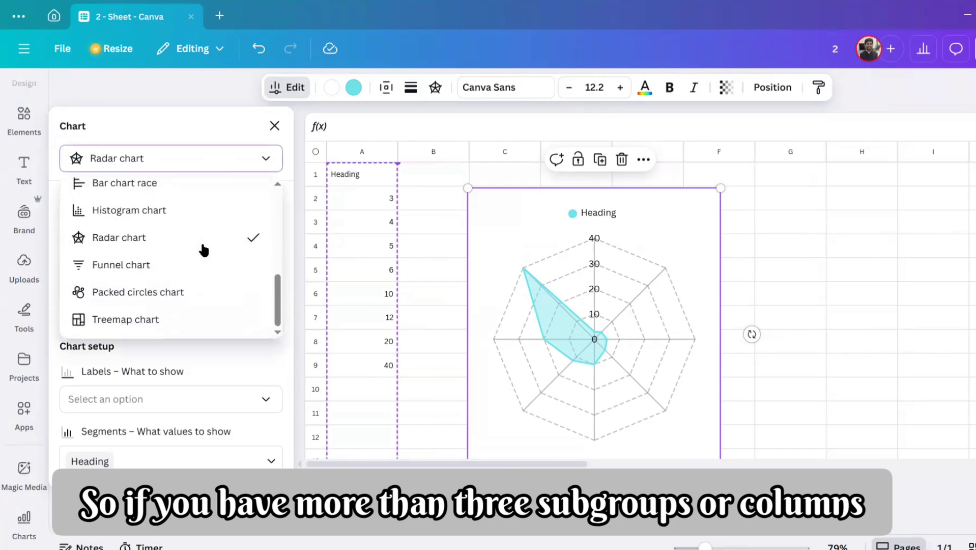
{"action": "left_click", "coordinate": [199, 266]}
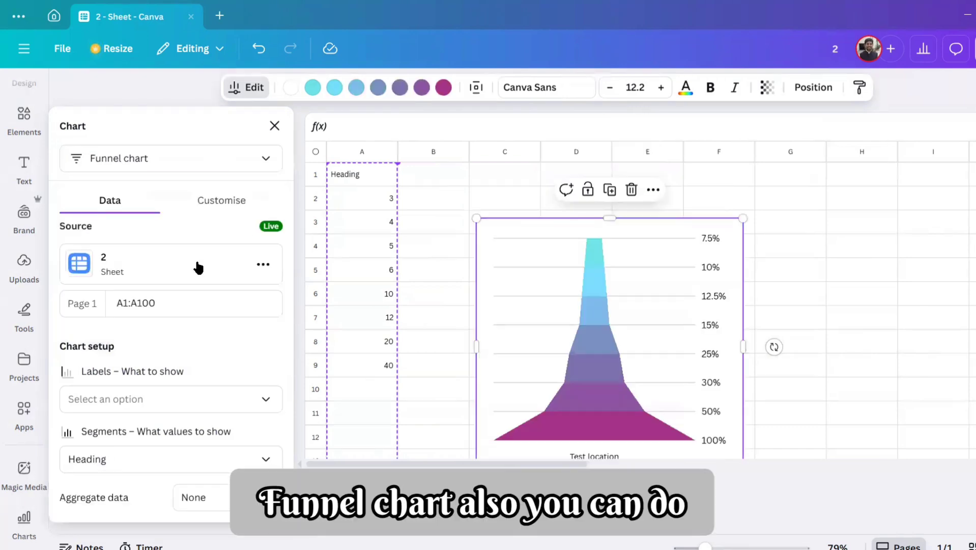
Step: Change the chart type to Packed circles chart and group its values by the Heading column
{"action": "left_click", "coordinate": [201, 159]}
{"action": "scroll", "coordinate": [190, 282], "scroll_direction": "down", "scroll_amount": 2}
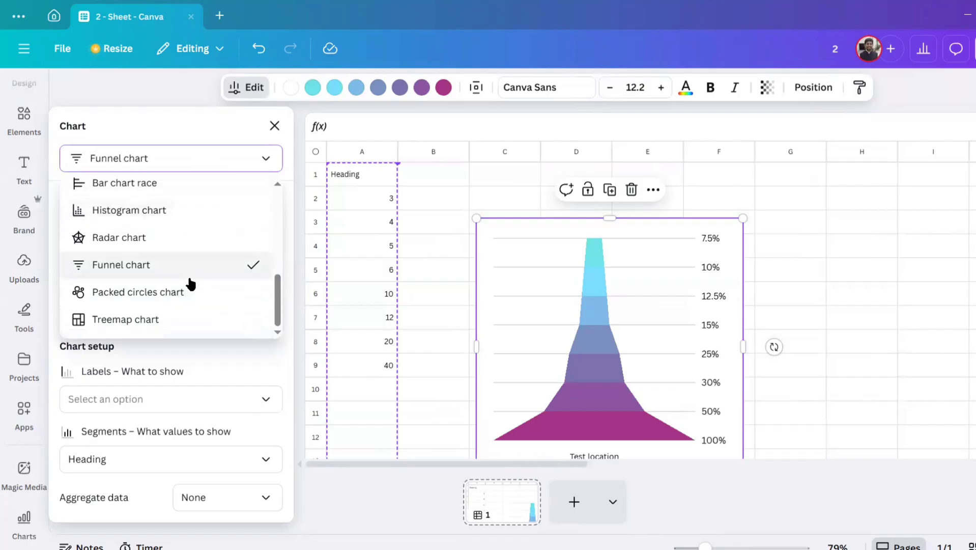
{"action": "left_click", "coordinate": [195, 299]}
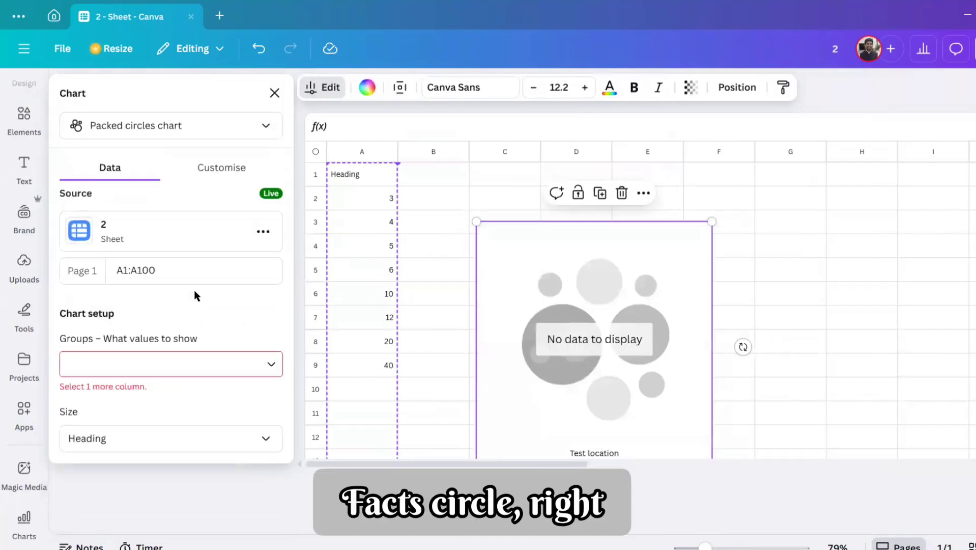
{"action": "left_click", "coordinate": [176, 363]}
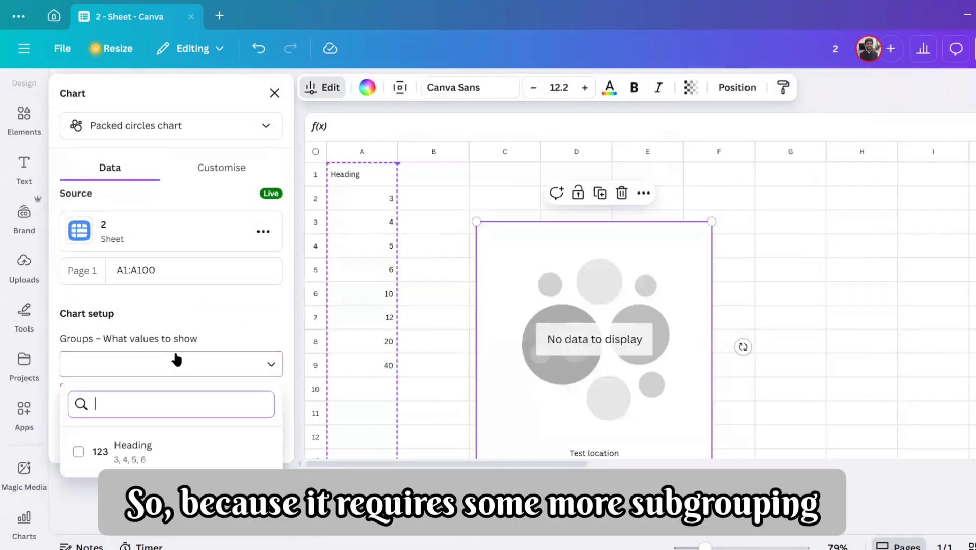
{"action": "left_click", "coordinate": [151, 451]}
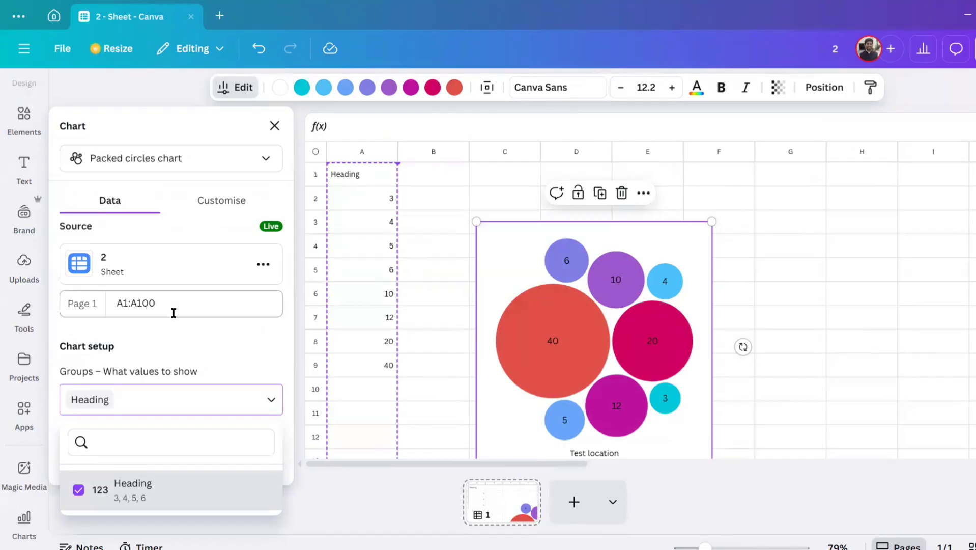
Step: Change the chart type to Treemap chart, keeping Heading as group and size
{"action": "left_click", "coordinate": [152, 159]}
{"action": "scroll", "coordinate": [184, 289], "scroll_direction": "down", "scroll_amount": 1}
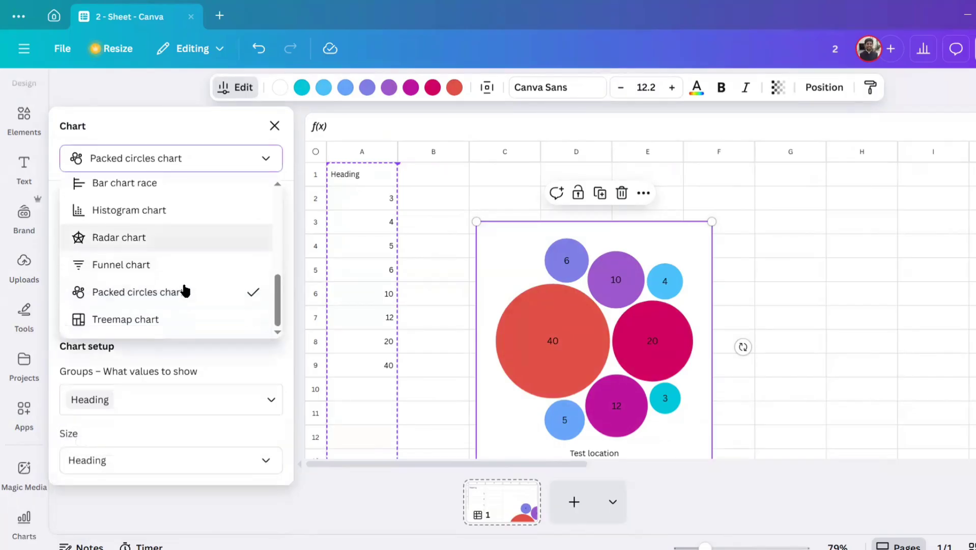
{"action": "left_click", "coordinate": [188, 320]}
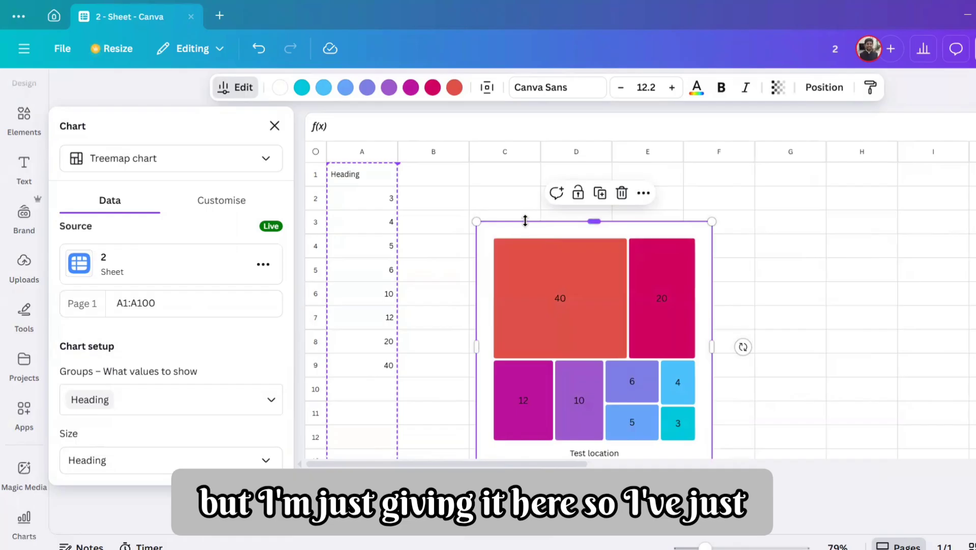
Step: Add a blank second sheet page and select its cell A1
{"action": "left_click", "coordinate": [412, 212]}
{"action": "left_click", "coordinate": [134, 181]}
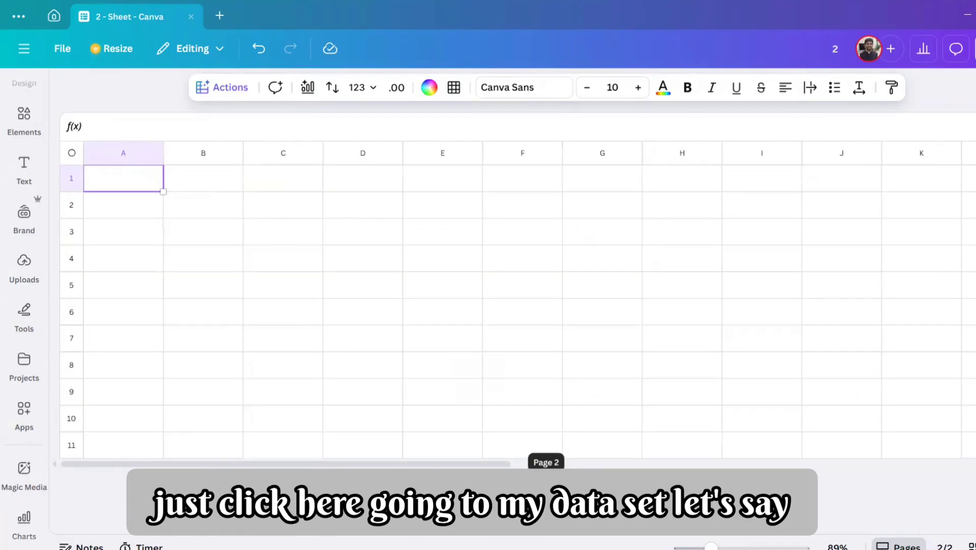
Step: Switch to the Excel workbook, copy "Circular Progress Chart" from the title cell A1, and paste it into cell A1 of the Canva sheet
{"action": "left_click", "coordinate": [411, 532]}
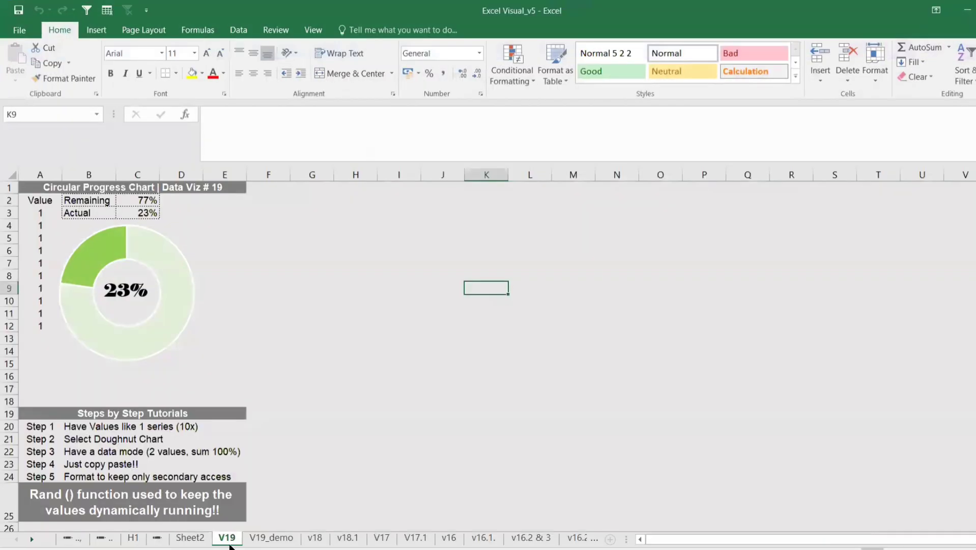
{"action": "left_click", "coordinate": [297, 538]}
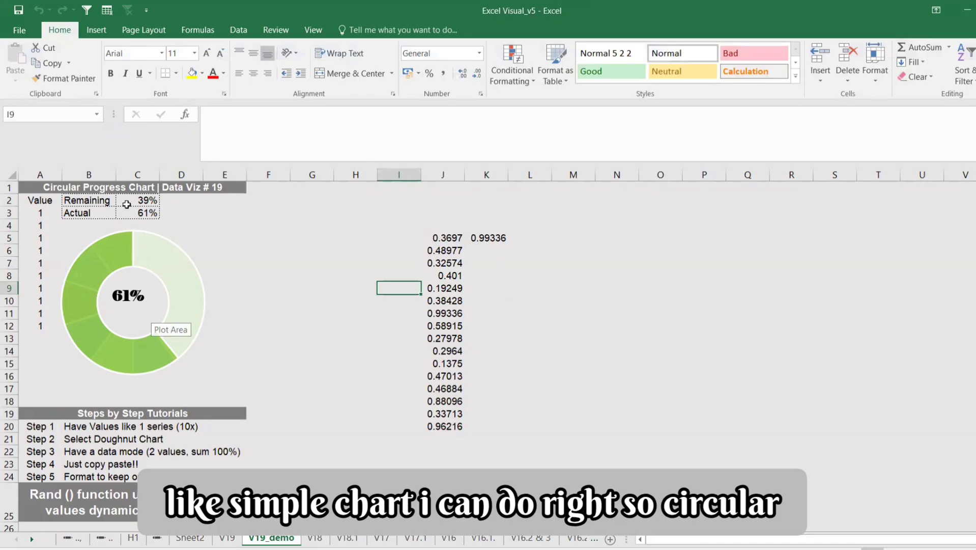
{"action": "left_click", "coordinate": [123, 186]}
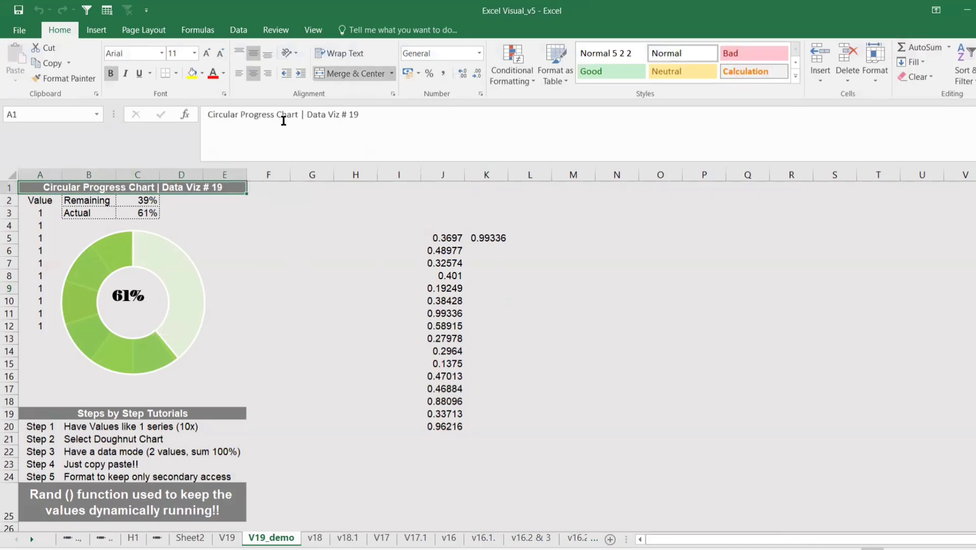
{"action": "left_click_drag", "start_coordinate": [300, 110], "coordinate": [208, 114]}
{"action": "key", "text": "ctrl+c"}
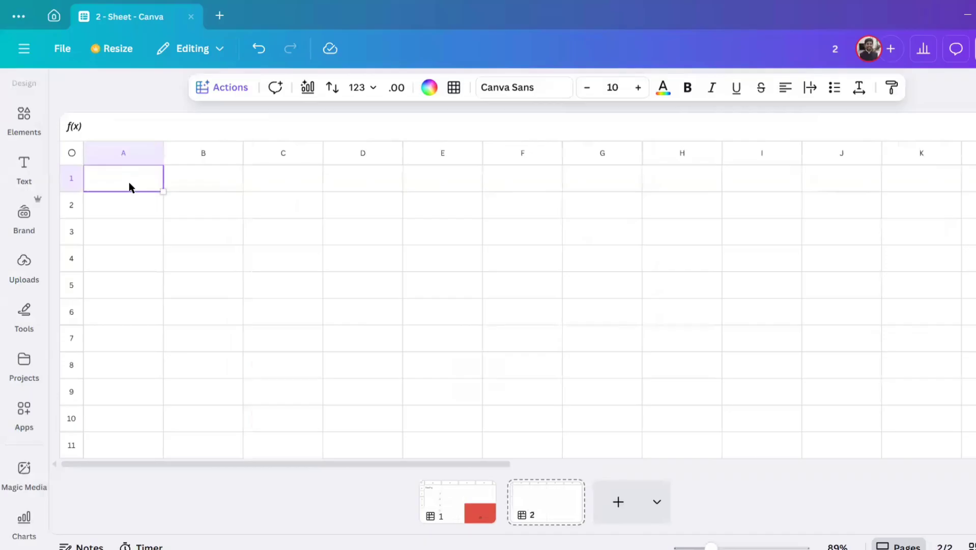
{"action": "double_click", "coordinate": [130, 181]}
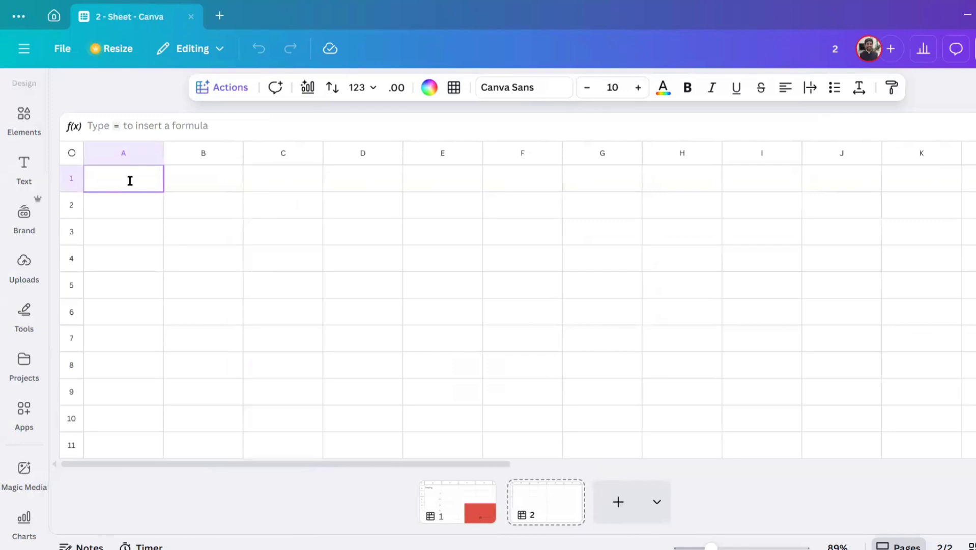
{"action": "key", "text": "ctrl+v"}
Step: Enter % as the column heading in cell B1
{"action": "left_click", "coordinate": [207, 184]}
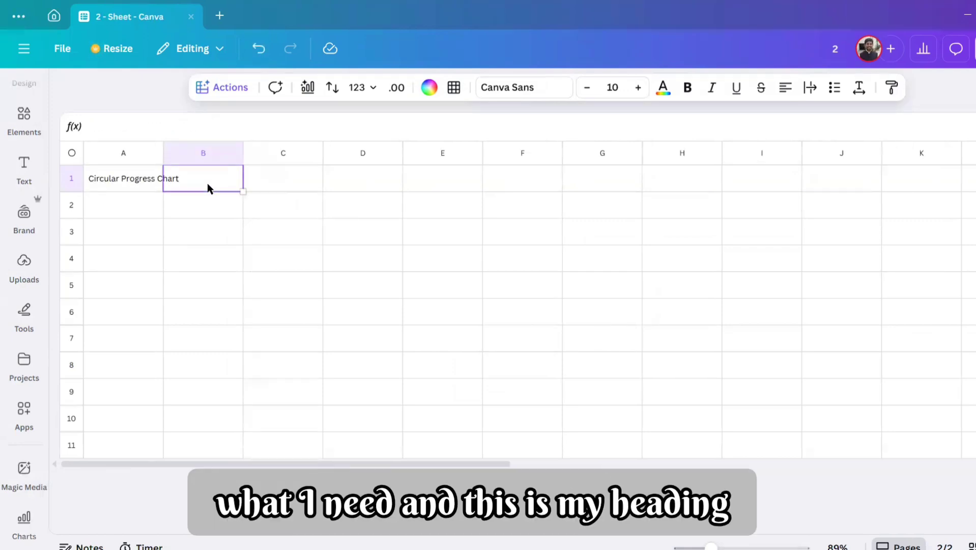
{"action": "type", "text": "%"}
{"action": "key", "text": "Return"}
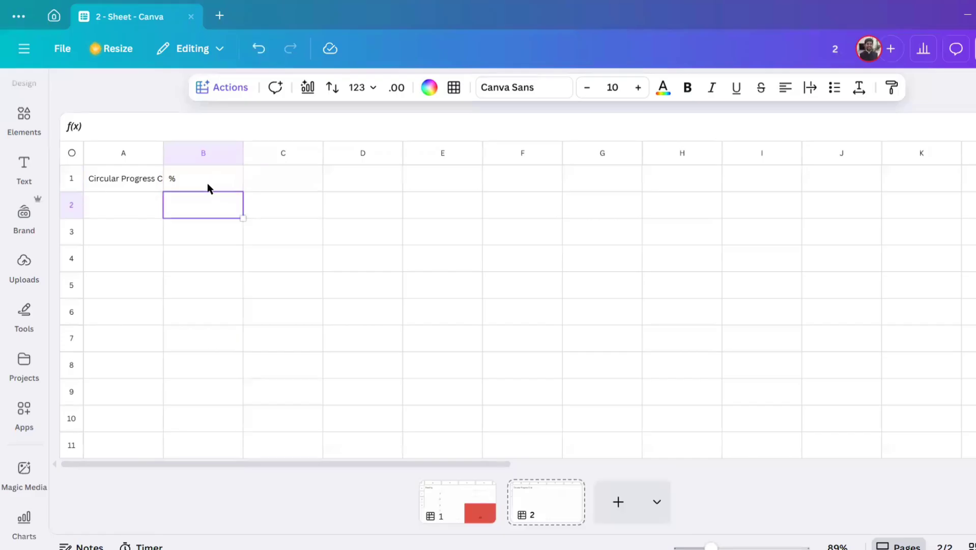
Step: Enter the status categories Completed in cell A2 and Pending in cell A3
{"action": "left_click", "coordinate": [136, 202]}
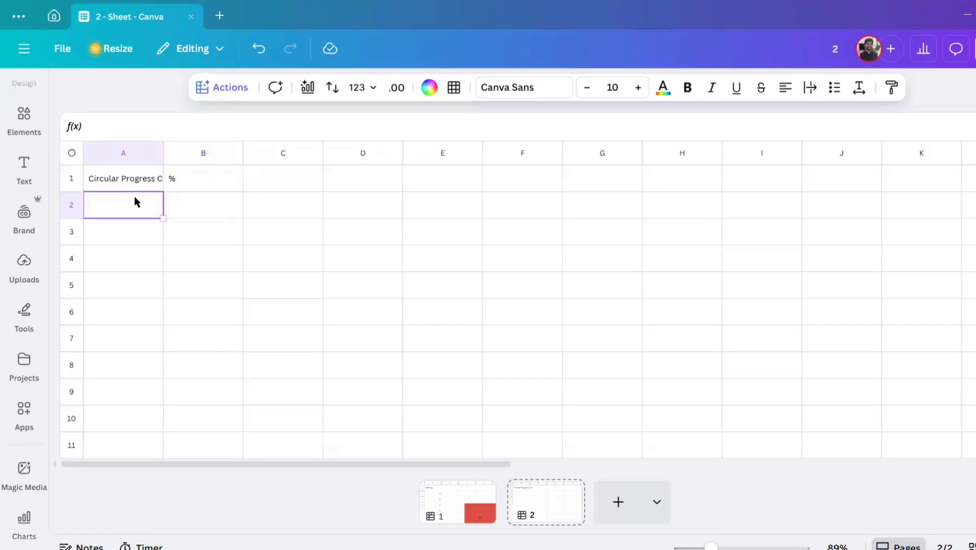
{"action": "type", "text": "Completed"}
{"action": "key", "text": "Return"}
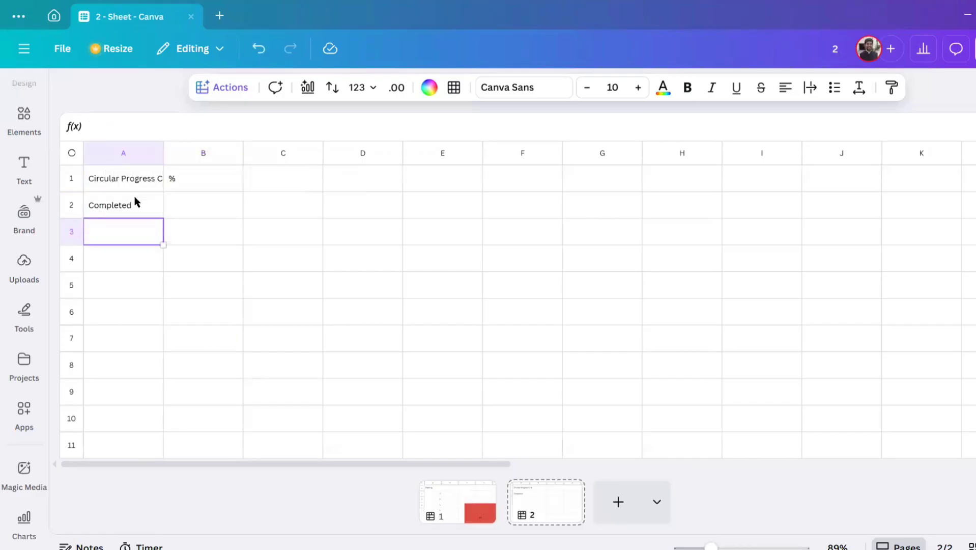
{"action": "type", "text": "P"}
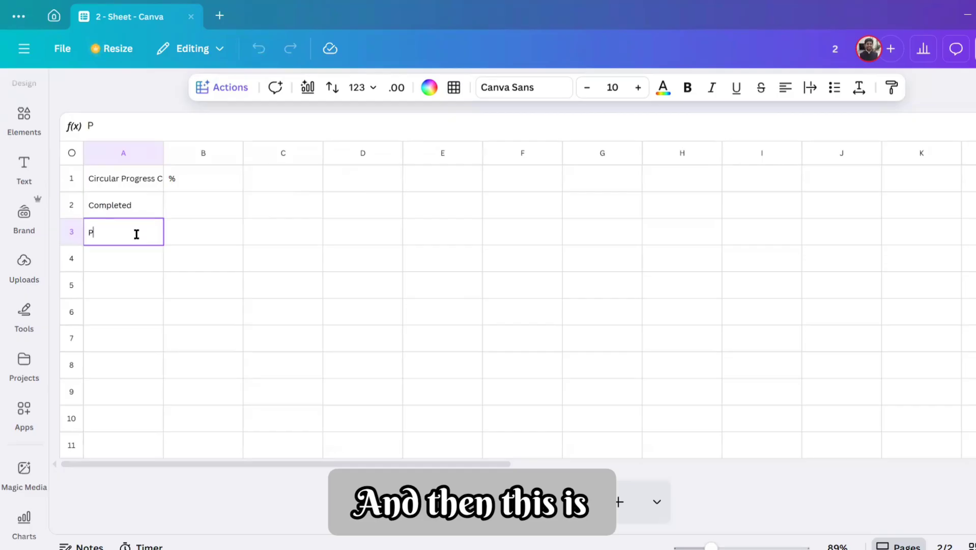
{"action": "type", "text": "END"}
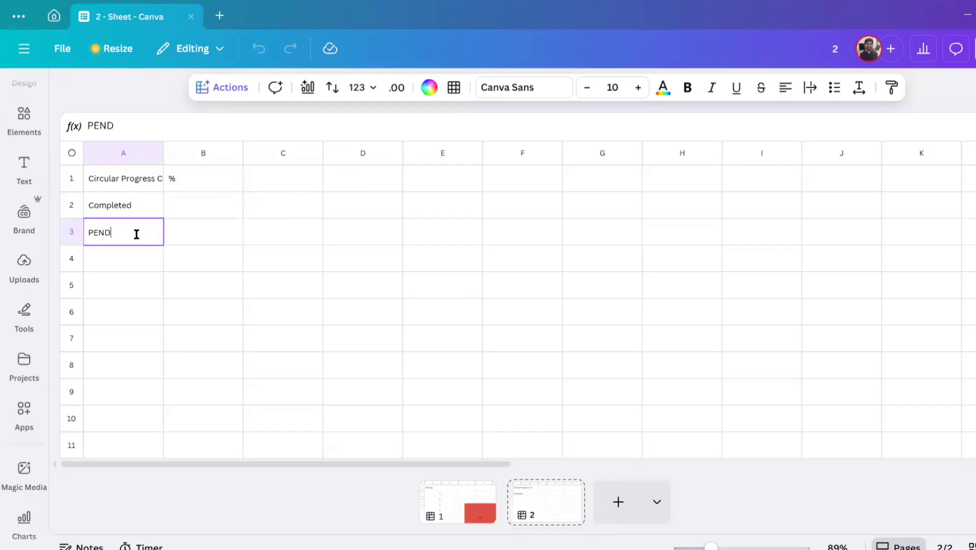
{"action": "key", "text": "BackSpace"}
{"action": "key", "text": "BackSpace"}
{"action": "type", "text": "e"}
{"action": "key", "text": "BackSpace"}
{"action": "key", "text": "BackSpace"}
{"action": "type", "text": "ending"}
{"action": "key", "text": "Return"}
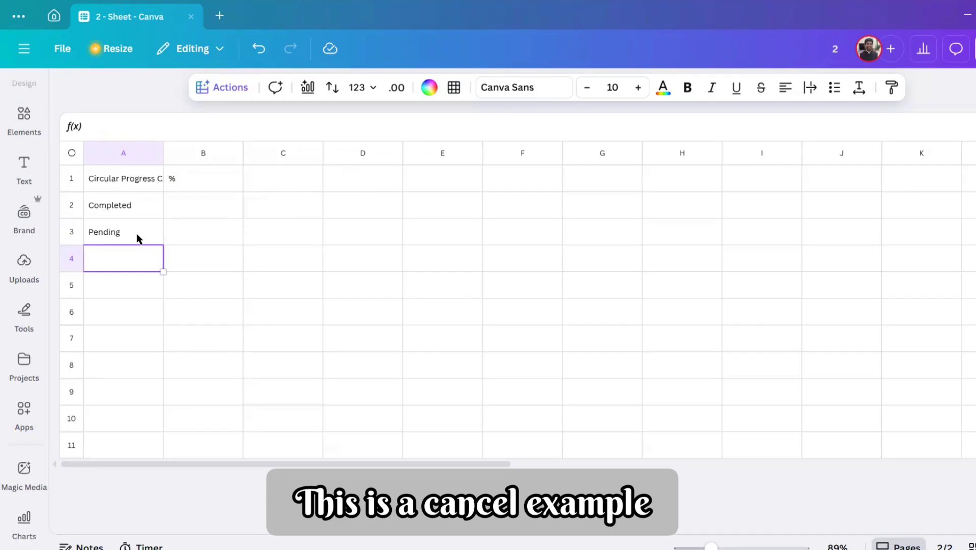
Step: Add the categories Cancel, Hold and Delayed in cells A4 to A6
{"action": "type", "text": "Cancel"}
{"action": "key", "text": "Return"}
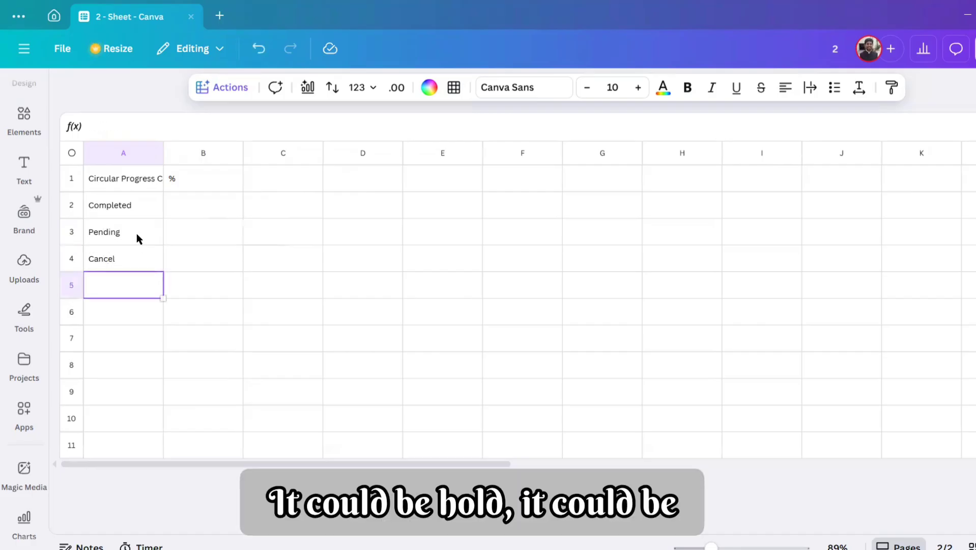
{"action": "type", "text": "Hold"}
{"action": "key", "text": "Return"}
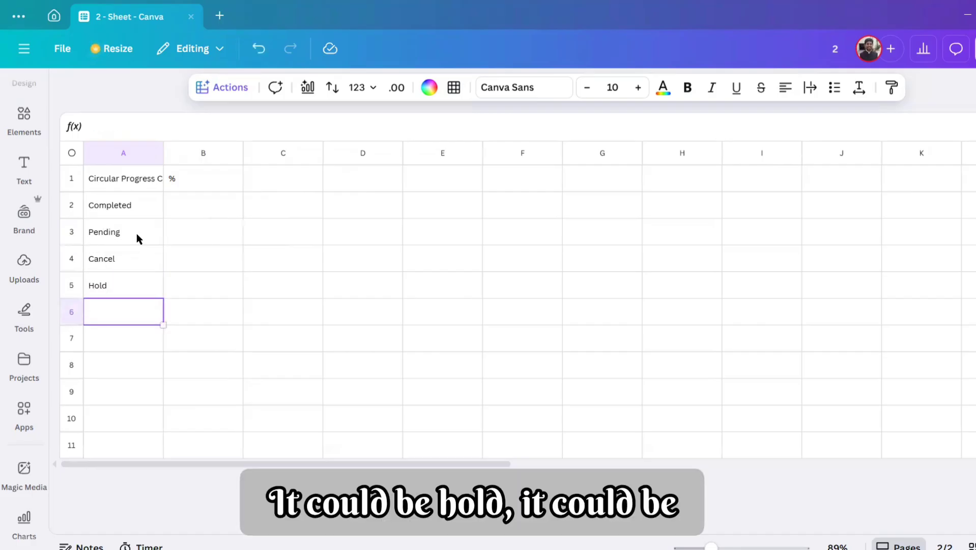
{"action": "type", "text": "De"}
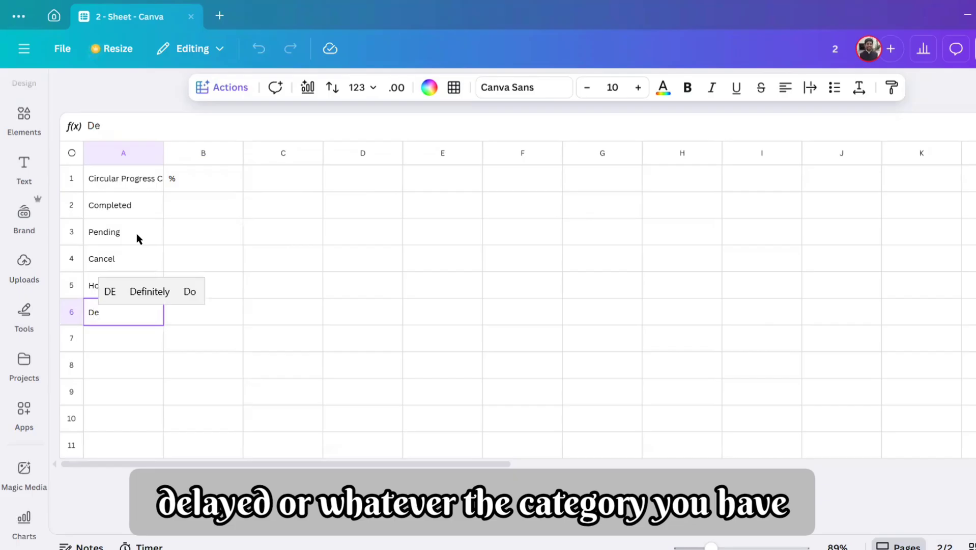
{"action": "type", "text": "layed"}
{"action": "key", "text": "Return"}
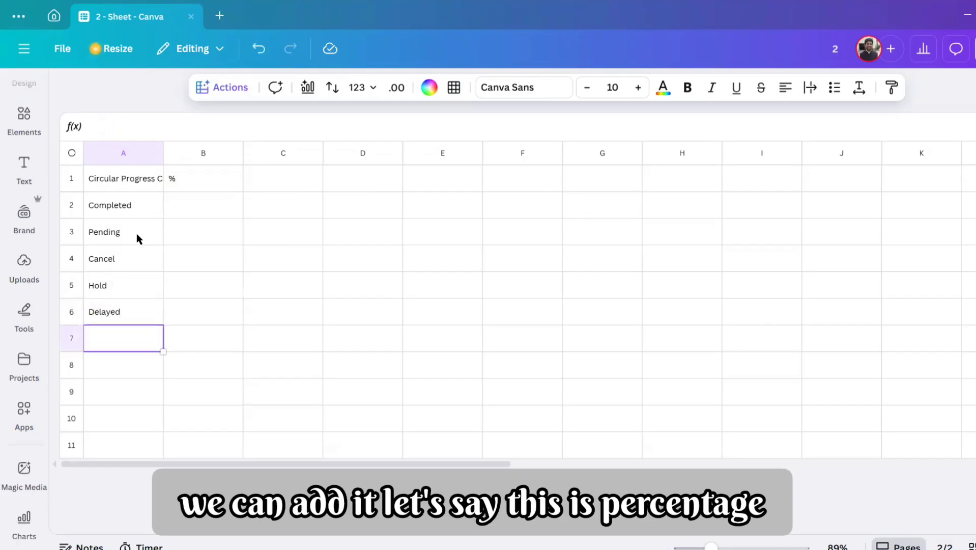
Step: Enter percentages of 80% for Completed, 5% for Pending and 5% for Cancel in column B
{"action": "left_click", "coordinate": [197, 200]}
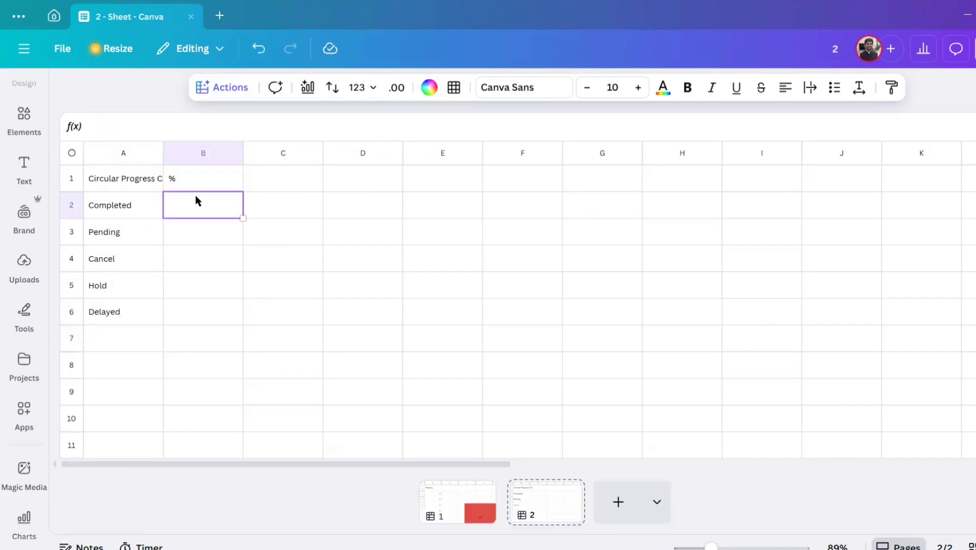
{"action": "type", "text": "80"}
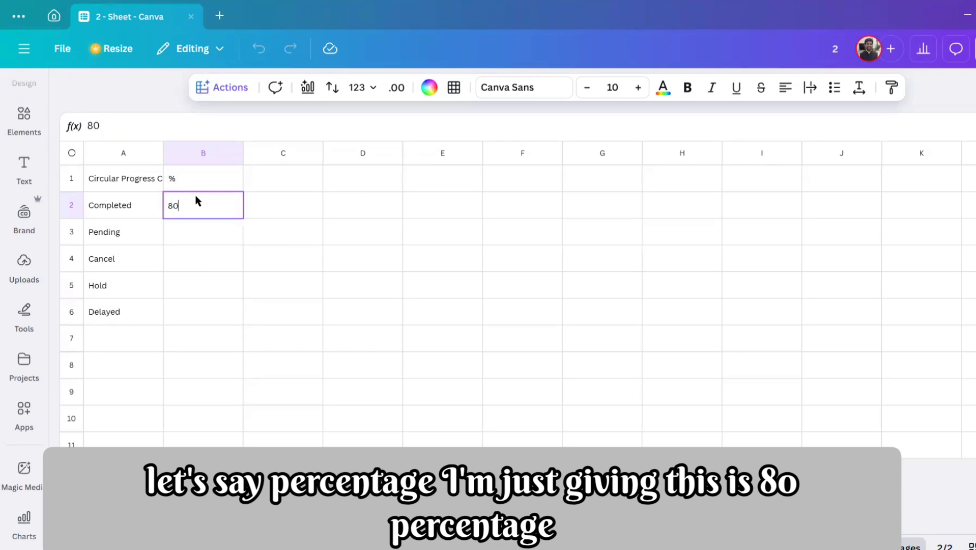
{"action": "type", "text": "%"}
{"action": "key", "text": "Return"}
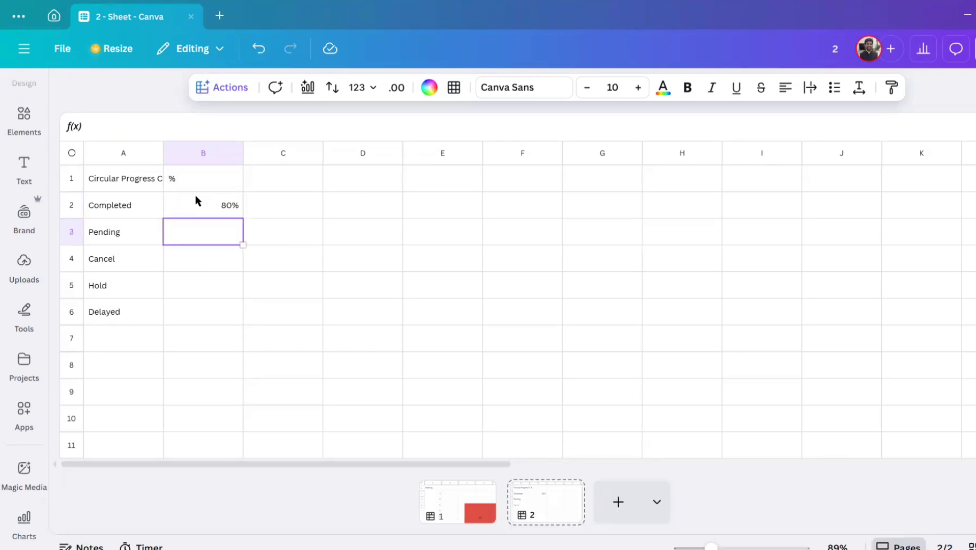
{"action": "type", "text": "5%"}
{"action": "key", "text": "Return"}
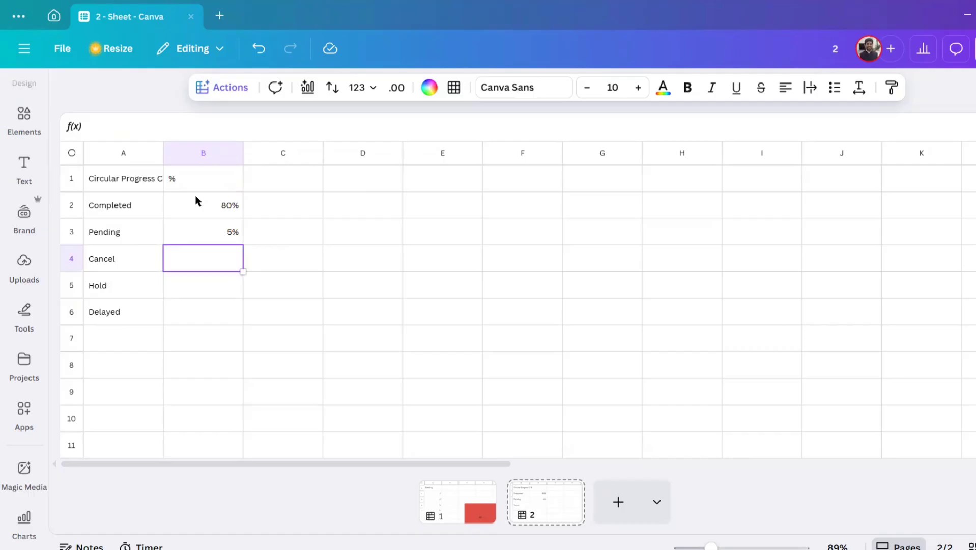
{"action": "type", "text": "5%"}
{"action": "key", "text": "Return"}
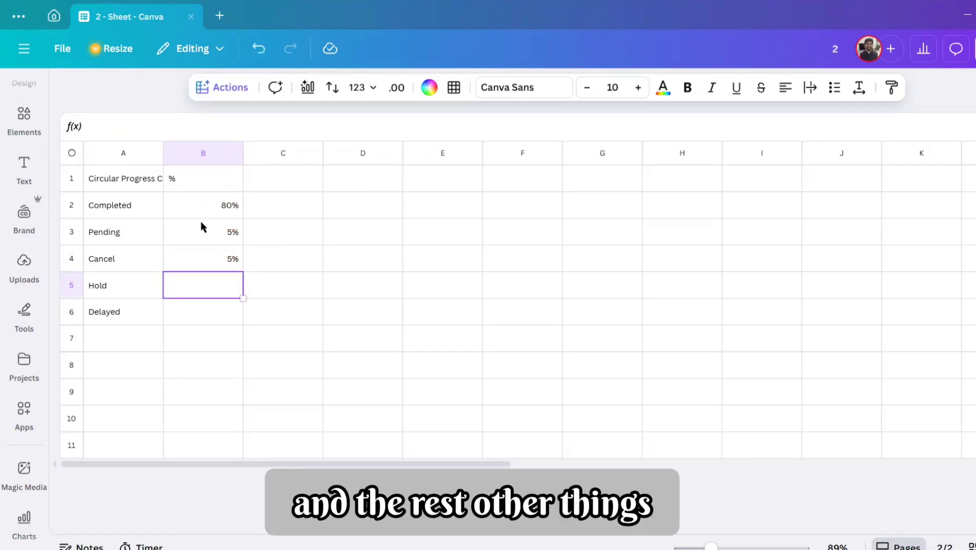
Step: Copy the 5% values of Pending and Cancel into the Hold and Delayed rows, cells B5 and B6
{"action": "left_click_drag", "start_coordinate": [201, 227], "coordinate": [202, 253]}
{"action": "key", "text": "ctrl+c"}
{"action": "left_click", "coordinate": [205, 294]}
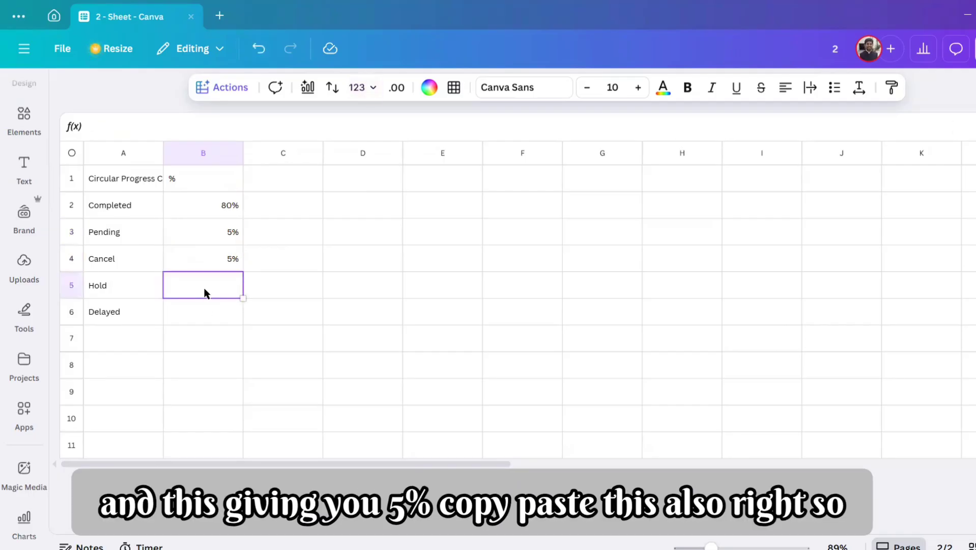
{"action": "key", "text": "ctrl+v"}
{"action": "left_click", "coordinate": [318, 289]}
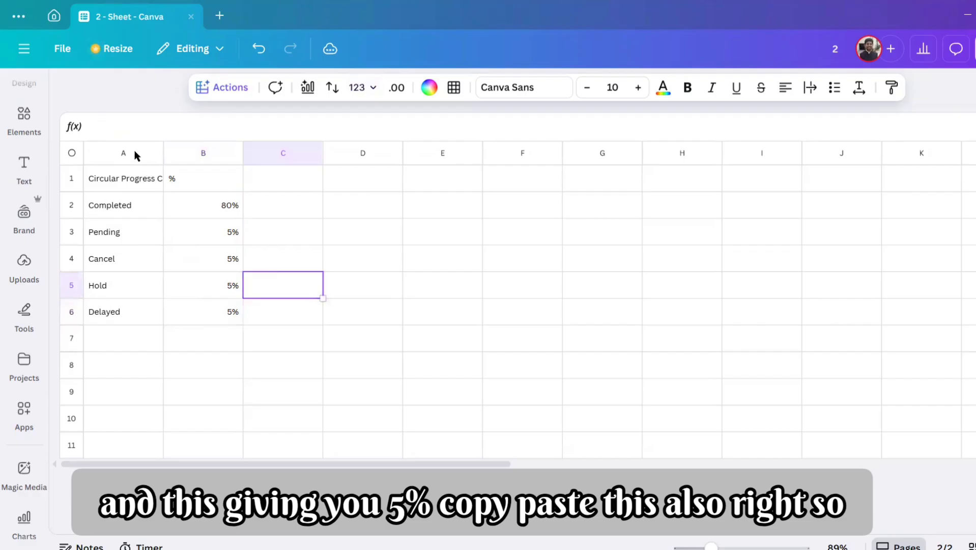
Step: Change the font of columns A and B to DM Sans
{"action": "left_click_drag", "start_coordinate": [136, 156], "coordinate": [183, 151]}
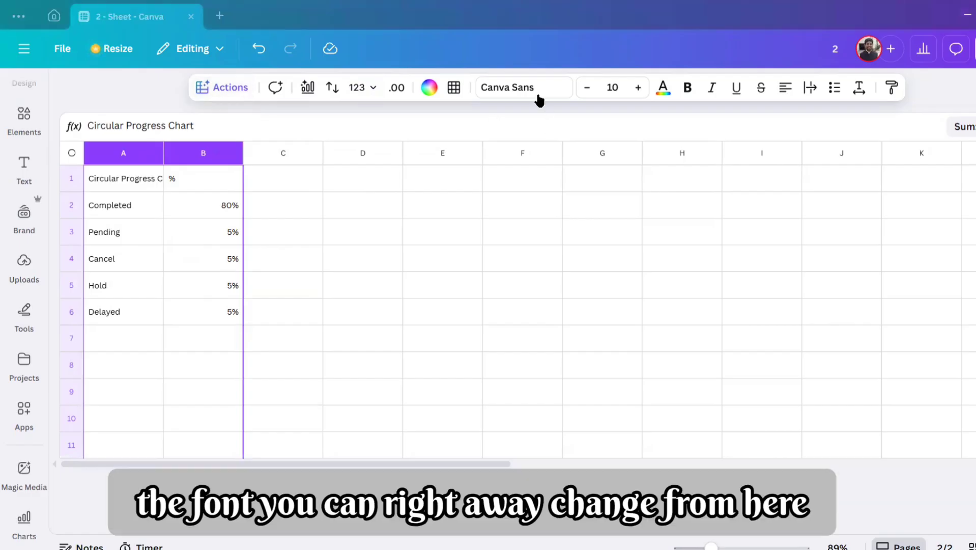
{"action": "left_click", "coordinate": [547, 96]}
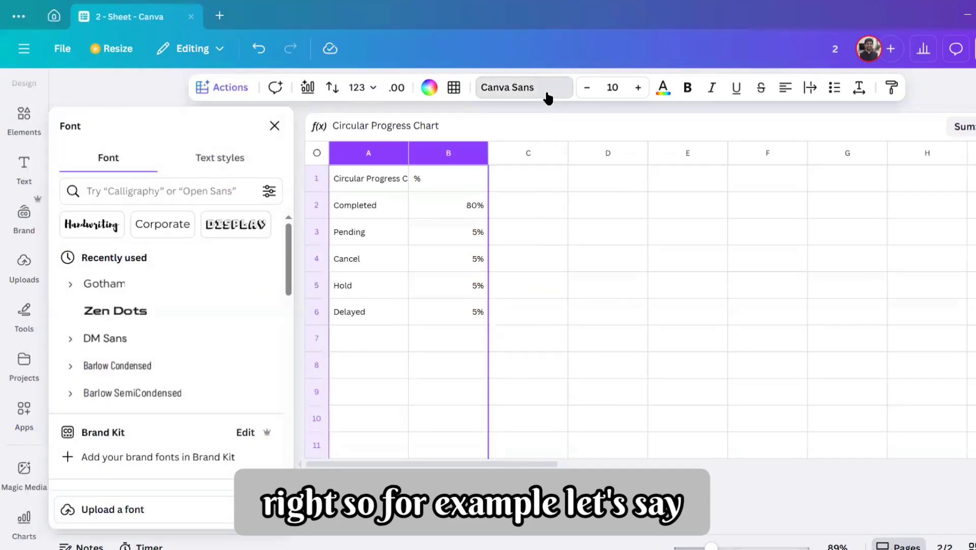
{"action": "left_click", "coordinate": [153, 340]}
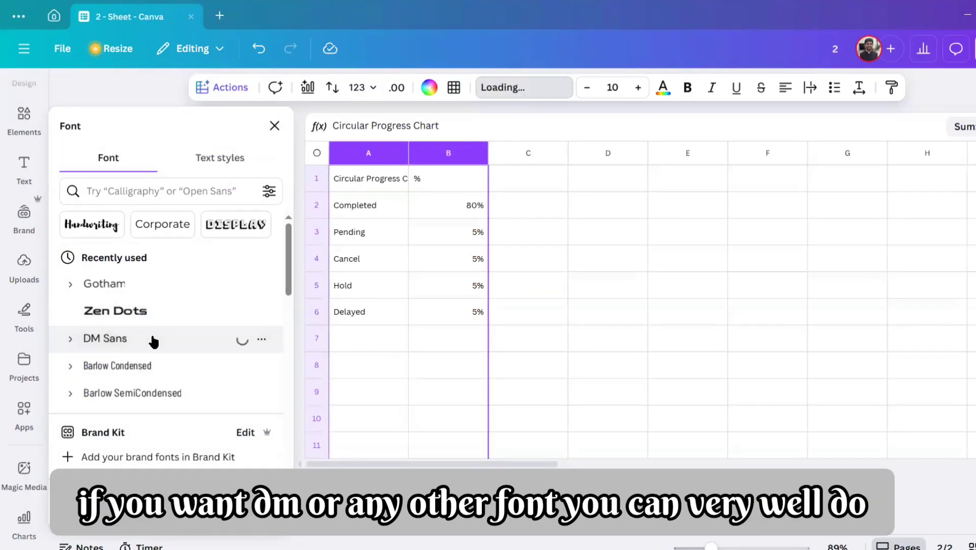
{"action": "left_click", "coordinate": [526, 283]}
Step: Open the cell colour options to view the available colours
{"action": "left_click", "coordinate": [423, 93]}
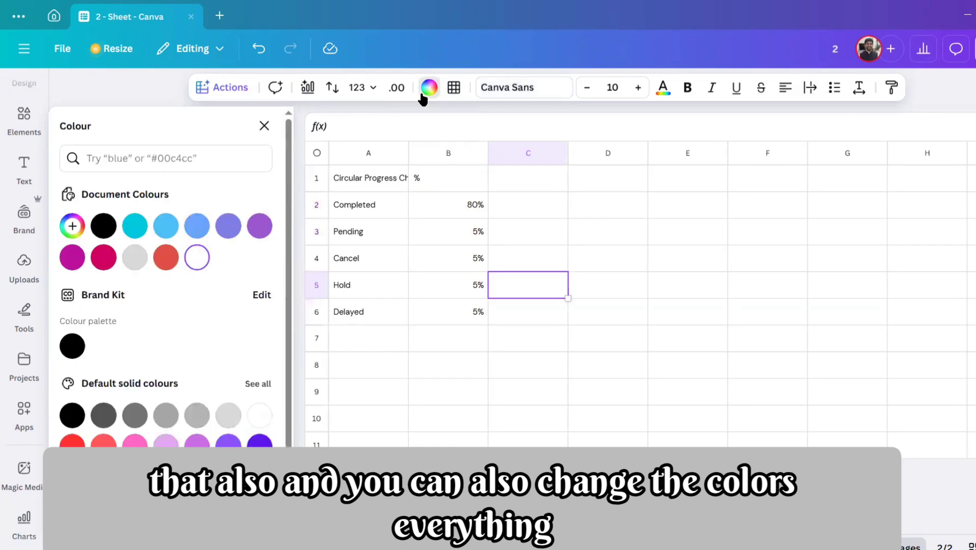
{"action": "left_click", "coordinate": [678, 249]}
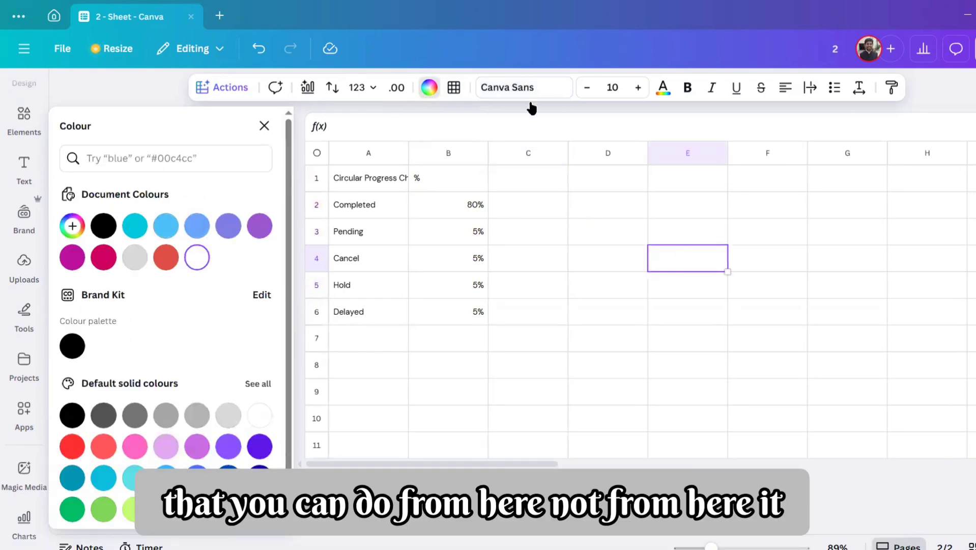
{"action": "left_click", "coordinate": [724, 250]}
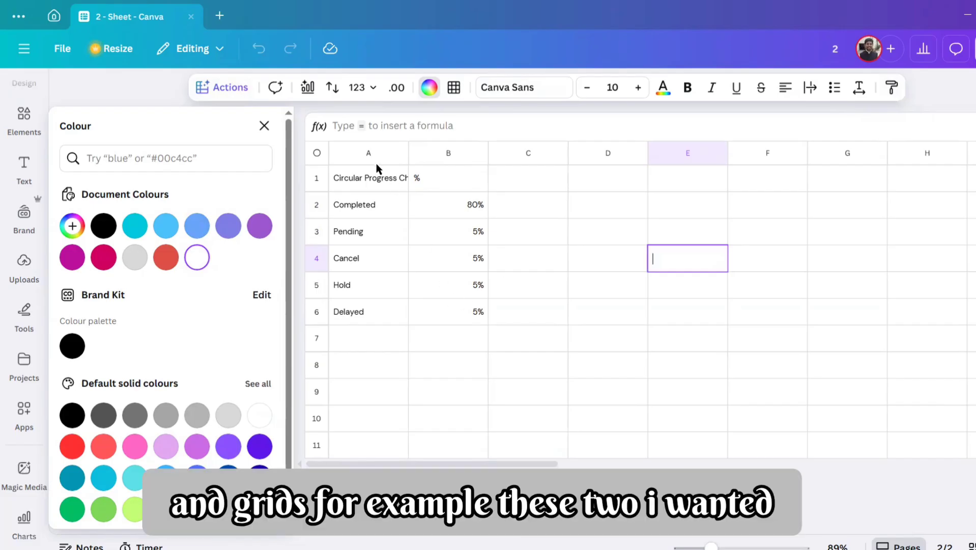
Step: Centre-align columns A and B, trying bulleted and numbered lists and removing the list formatting
{"action": "left_click_drag", "start_coordinate": [376, 158], "coordinate": [423, 152]}
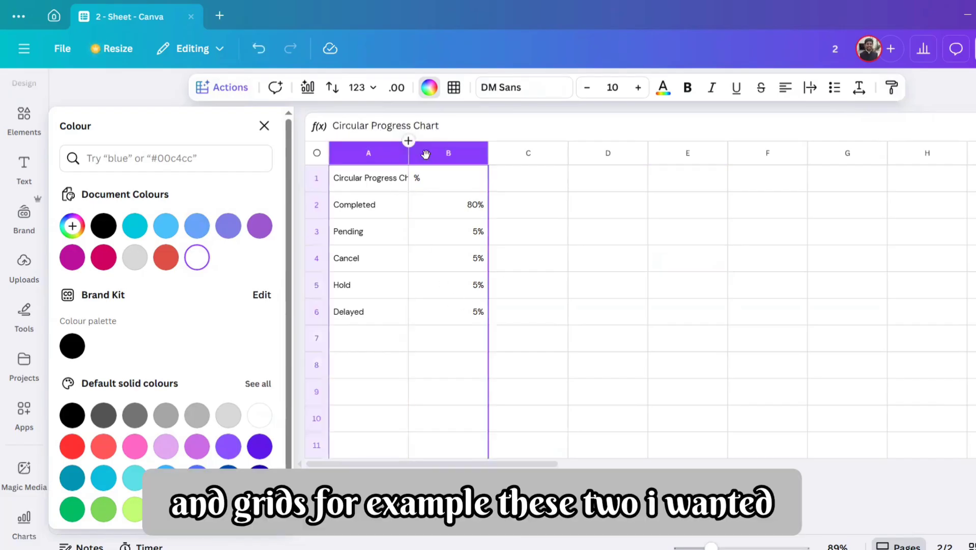
{"action": "left_click", "coordinate": [838, 89]}
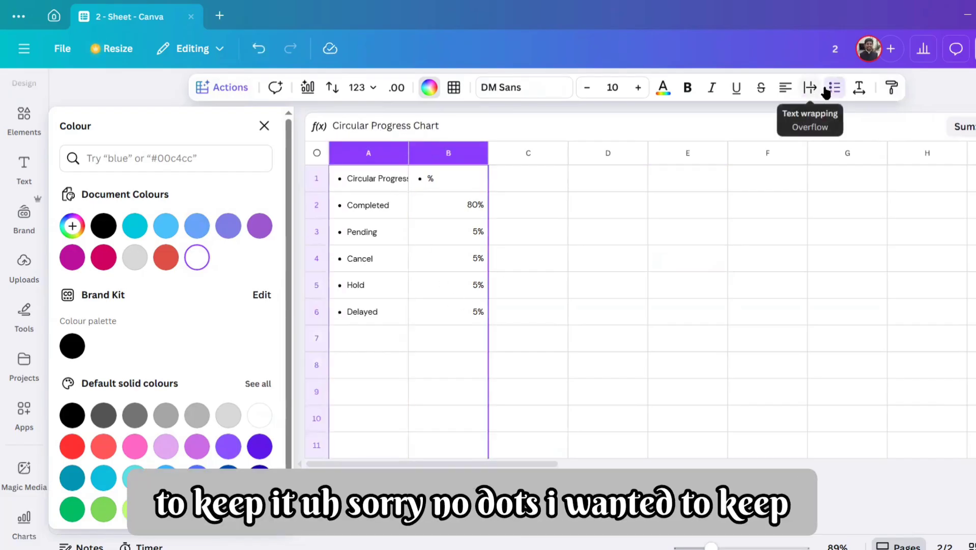
{"action": "left_click", "coordinate": [836, 90]}
{"action": "left_click", "coordinate": [784, 89]}
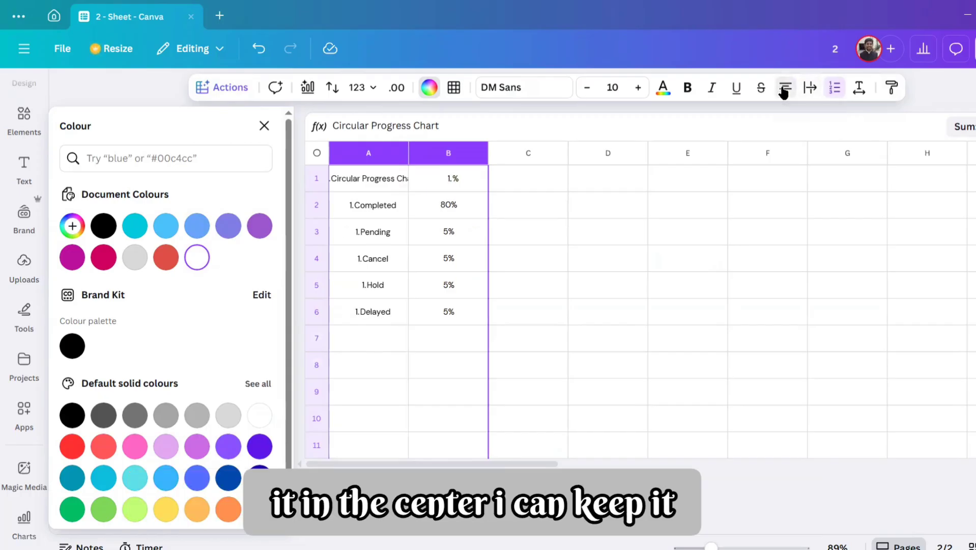
{"action": "left_click", "coordinate": [835, 90]}
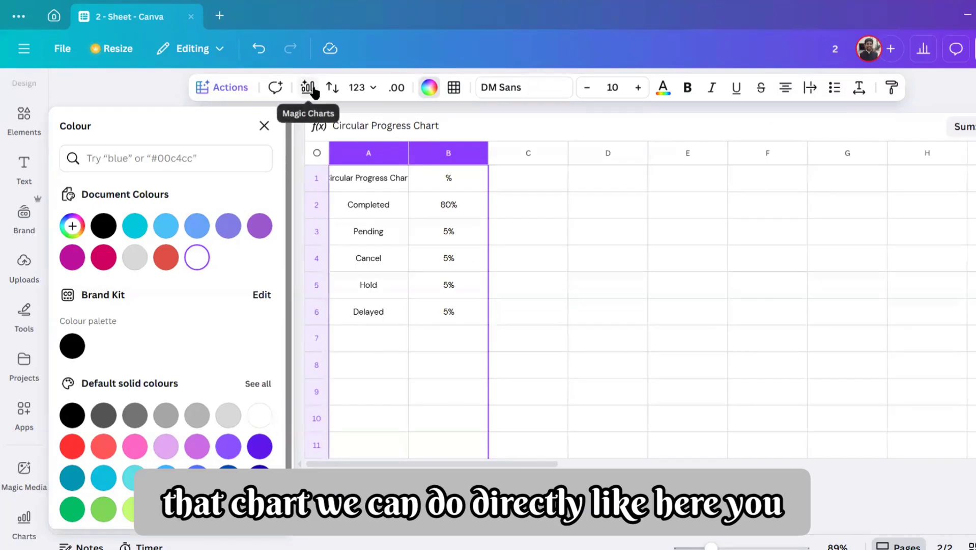
Step: Look through the quick actions available for the selected columns
{"action": "left_click", "coordinate": [229, 88]}
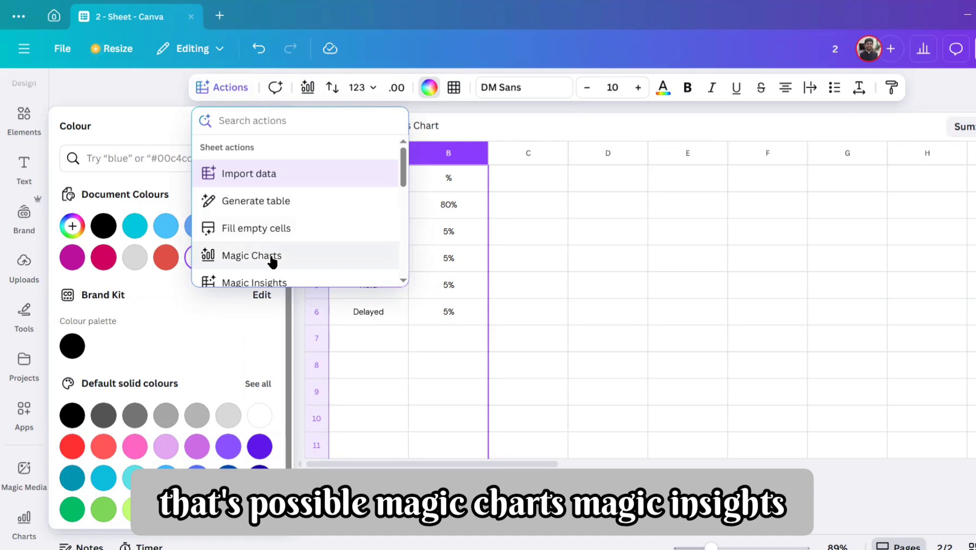
{"action": "scroll", "coordinate": [273, 261], "scroll_direction": "down", "scroll_amount": 2}
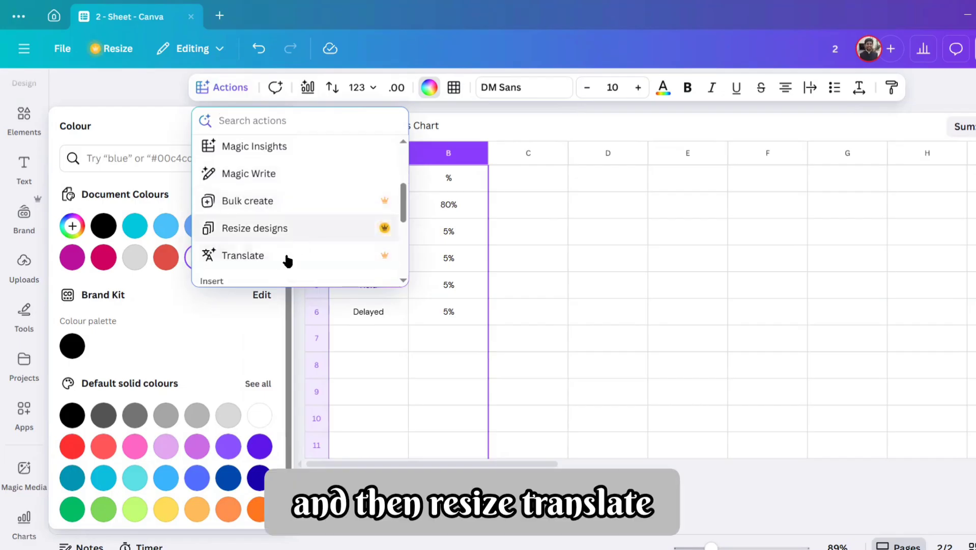
{"action": "scroll", "coordinate": [317, 237], "scroll_direction": "up", "scroll_amount": 2}
{"action": "scroll", "coordinate": [319, 224], "scroll_direction": "up", "scroll_amount": 2}
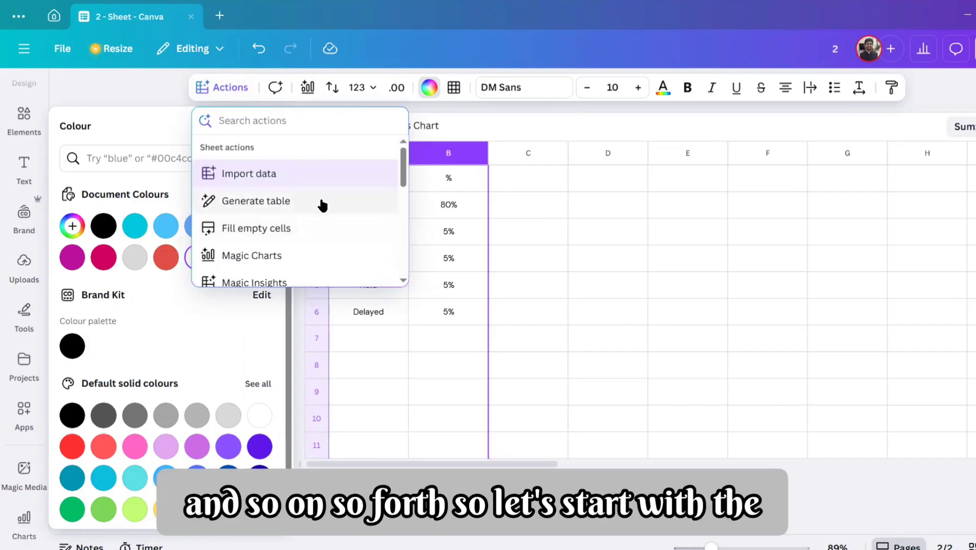
{"action": "scroll", "coordinate": [308, 224], "scroll_direction": "down", "scroll_amount": 2}
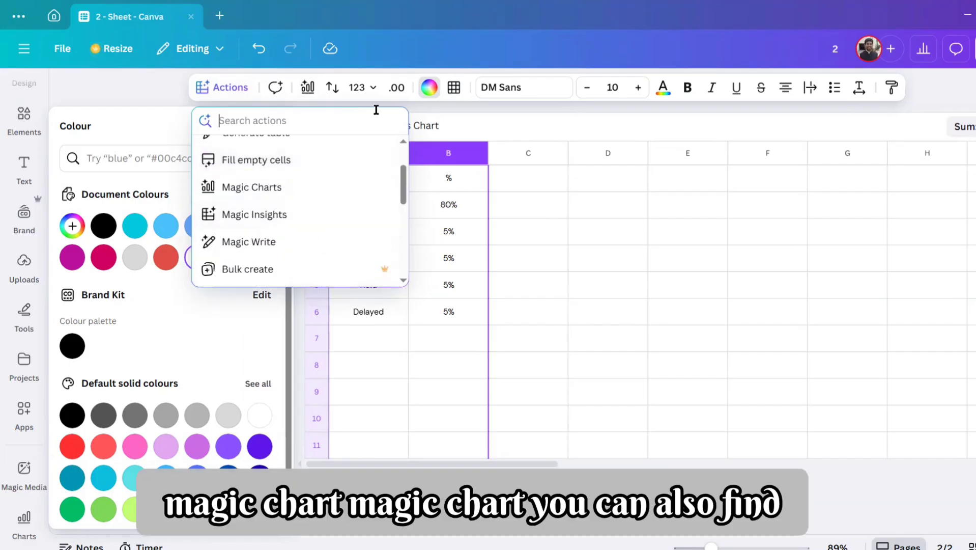
Step: Insert a donut chart of the A1:B100 data from Magic Charts and enlarge it
{"action": "left_click", "coordinate": [306, 90]}
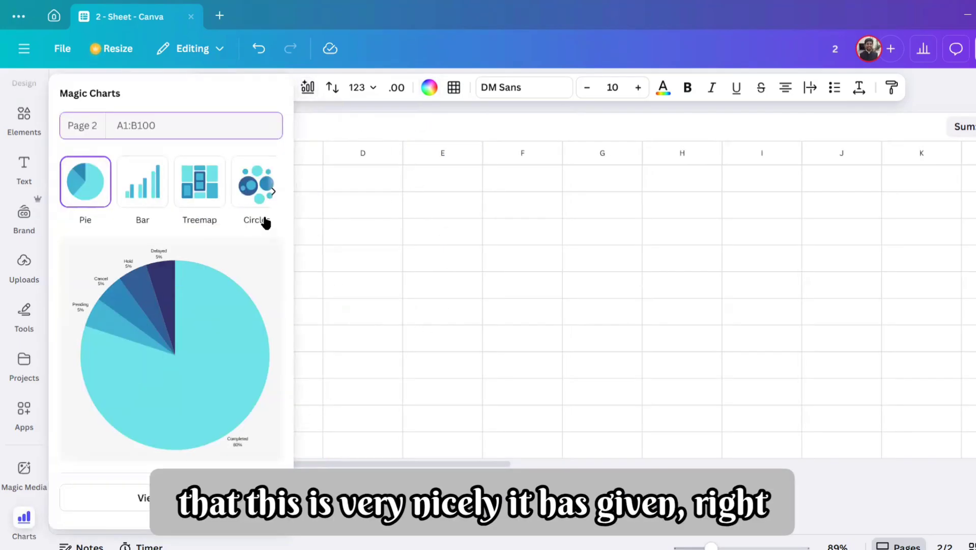
{"action": "left_click", "coordinate": [127, 498]}
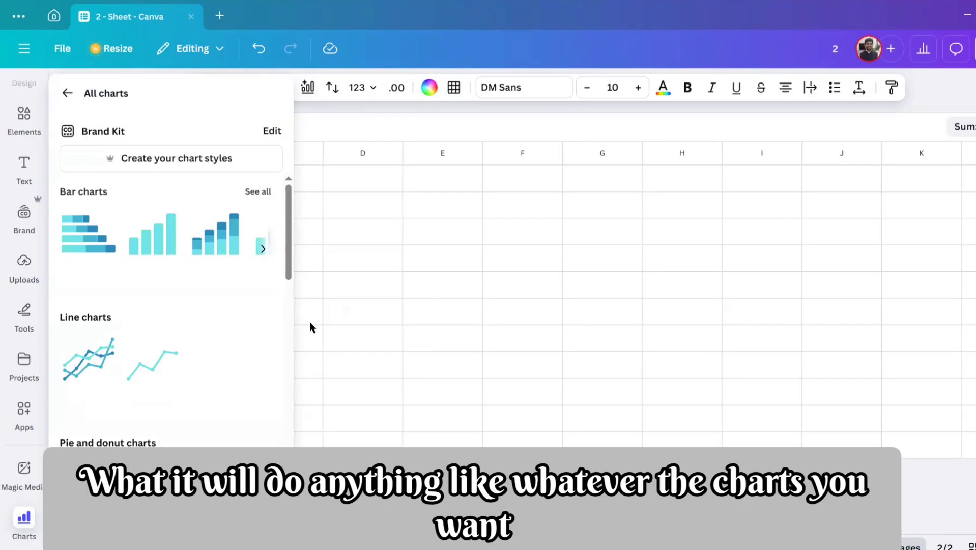
{"action": "left_click_drag", "start_coordinate": [285, 264], "coordinate": [344, 318]}
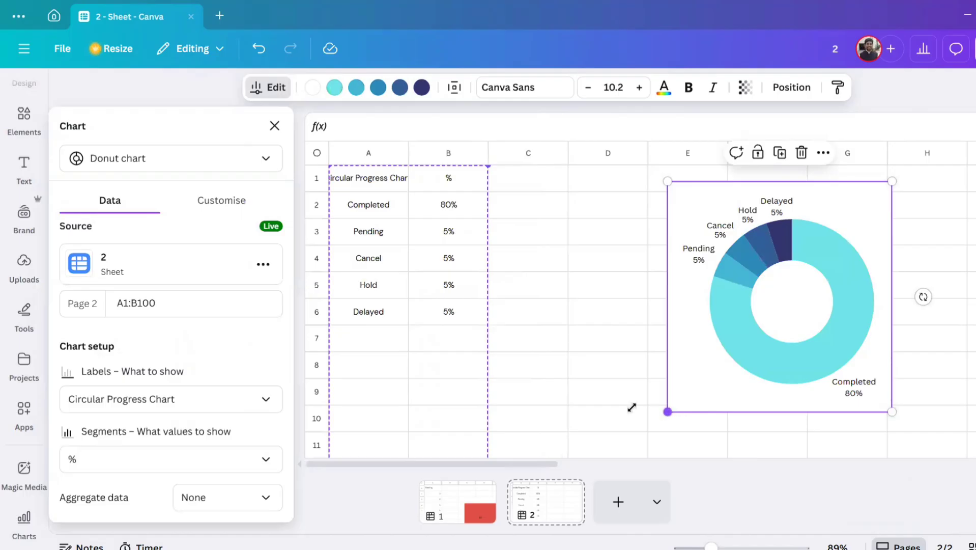
{"action": "left_click_drag", "start_coordinate": [632, 407], "coordinate": [530, 397]}
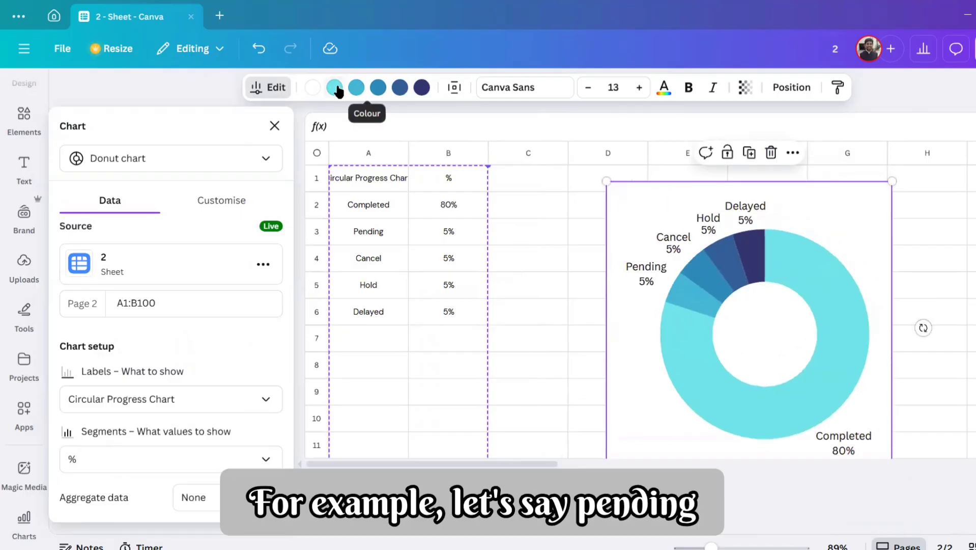
Step: Recolour the donut chart's Pending slice red, undoing the pink colour try
{"action": "mouse_move", "coordinate": [698, 308]}
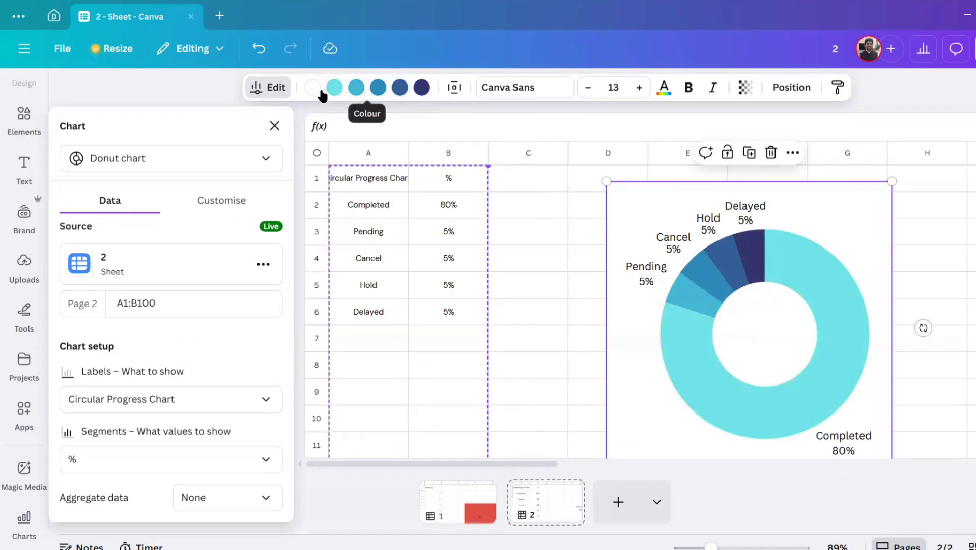
{"action": "left_click", "coordinate": [333, 87]}
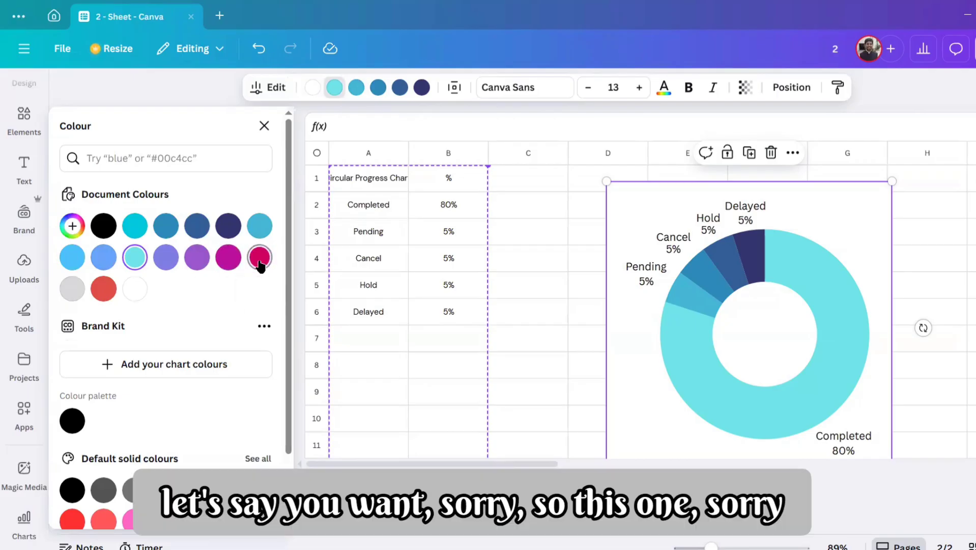
{"action": "left_click", "coordinate": [259, 260]}
{"action": "key", "text": "ctrl+z"}
{"action": "left_click", "coordinate": [111, 292]}
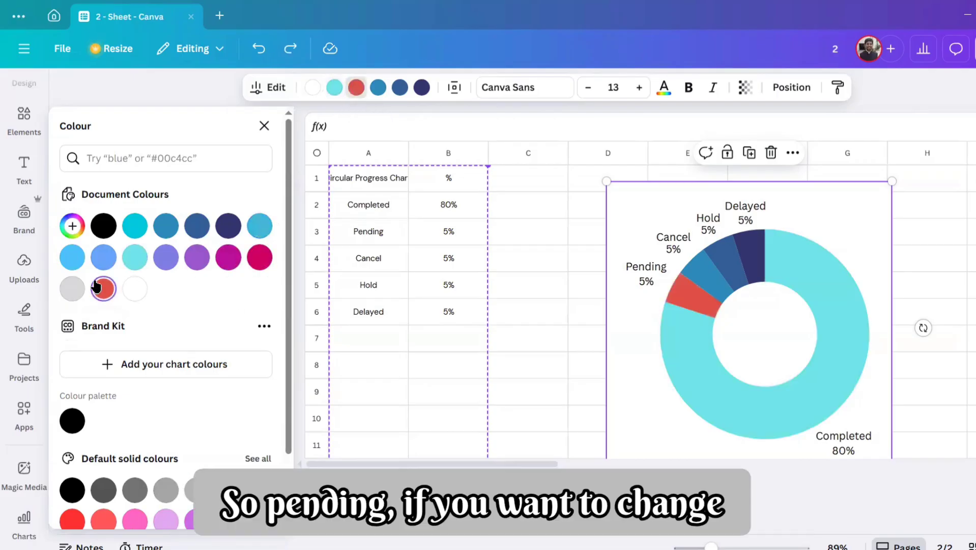
{"action": "left_click", "coordinate": [698, 280]}
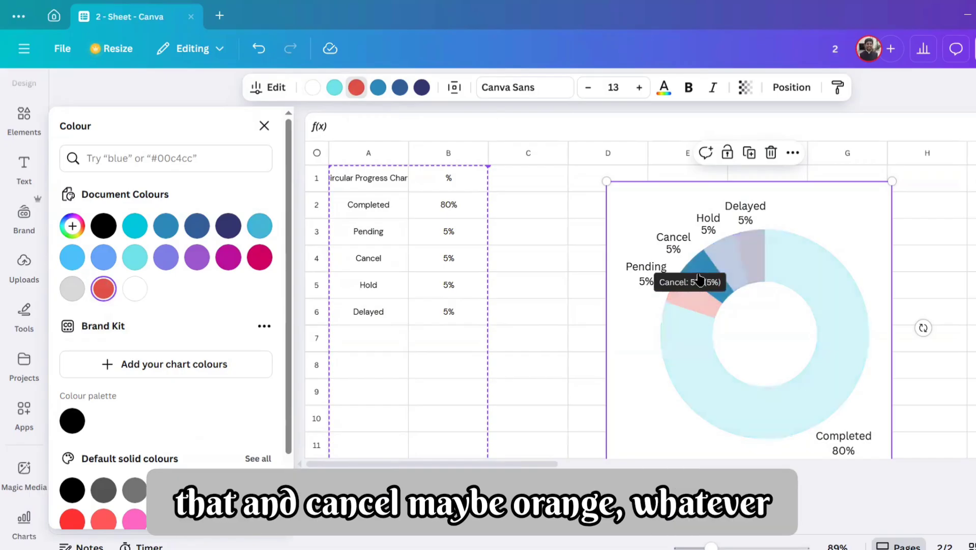
{"action": "left_click", "coordinate": [229, 258]}
{"action": "key", "text": "ctrl+z"}
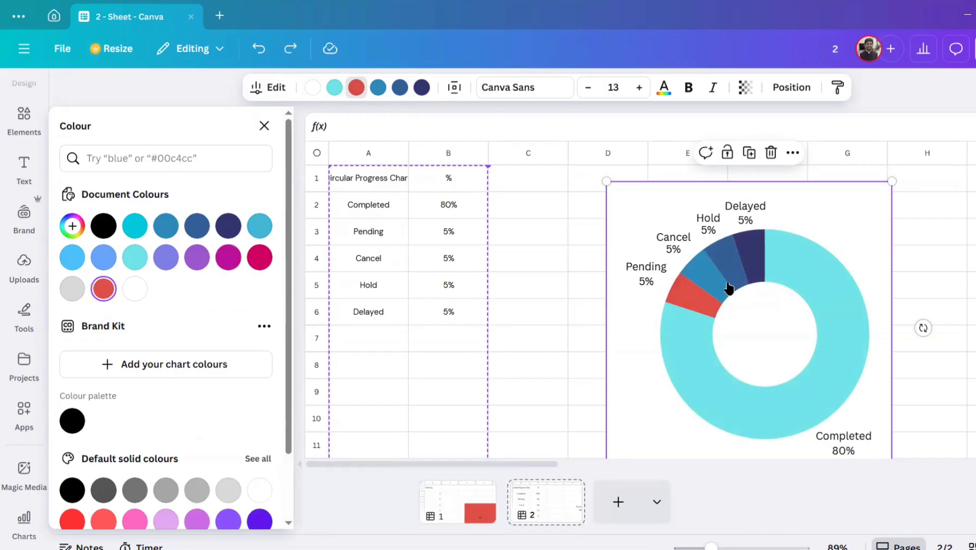
{"action": "left_click", "coordinate": [196, 258]}
{"action": "key", "text": "ctrl+z"}
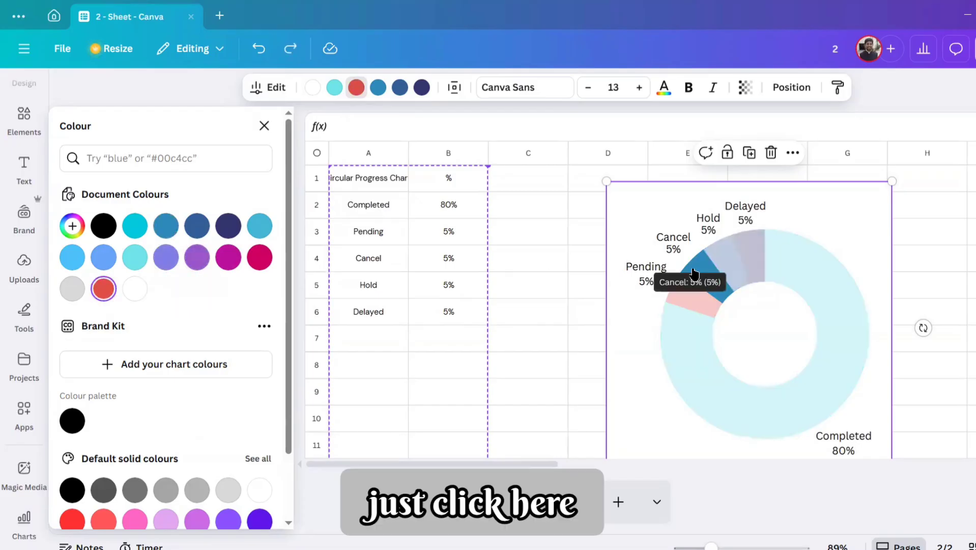
Step: Recolour the donut chart's Cancel slice purple and move the chart closer to the table
{"action": "left_click", "coordinate": [377, 89]}
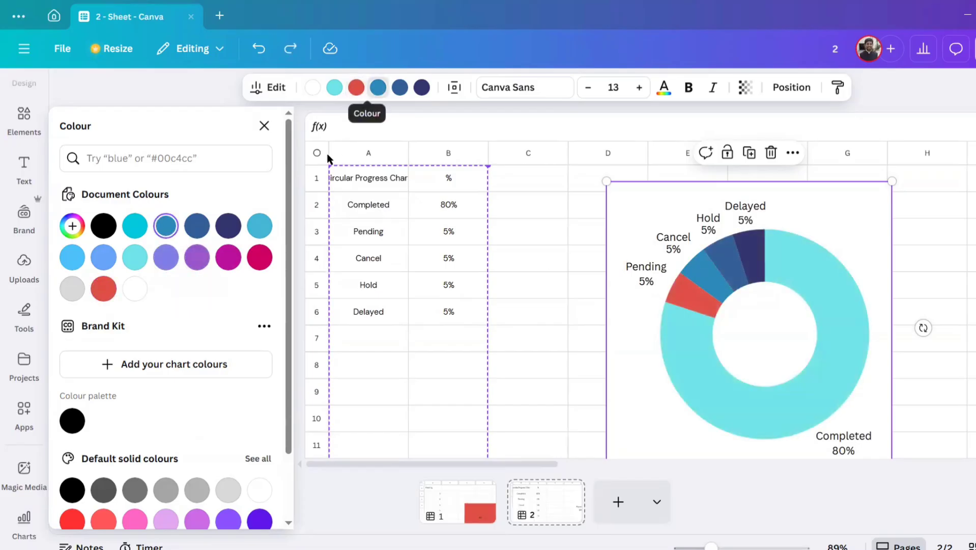
{"action": "left_click", "coordinate": [196, 257]}
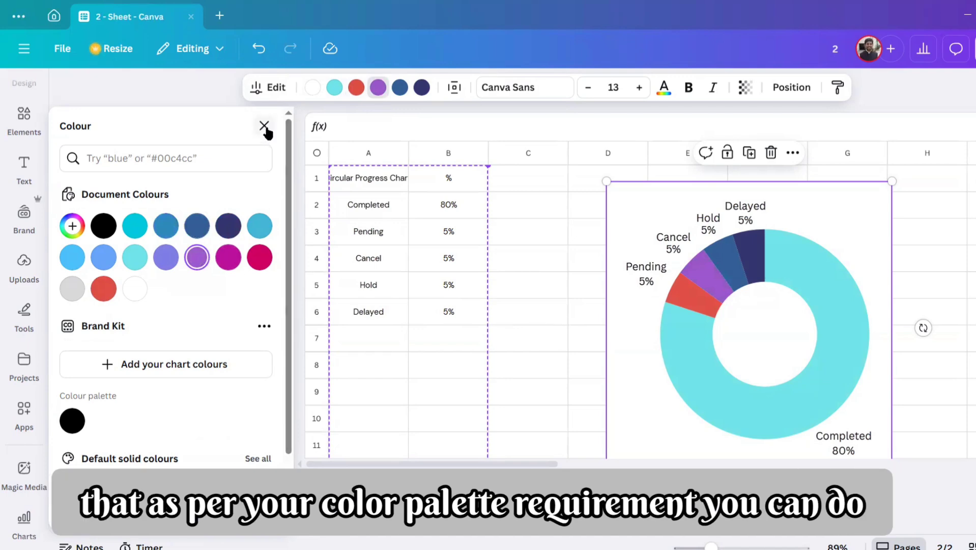
{"action": "left_click", "coordinate": [263, 126]}
{"action": "left_click", "coordinate": [712, 290]}
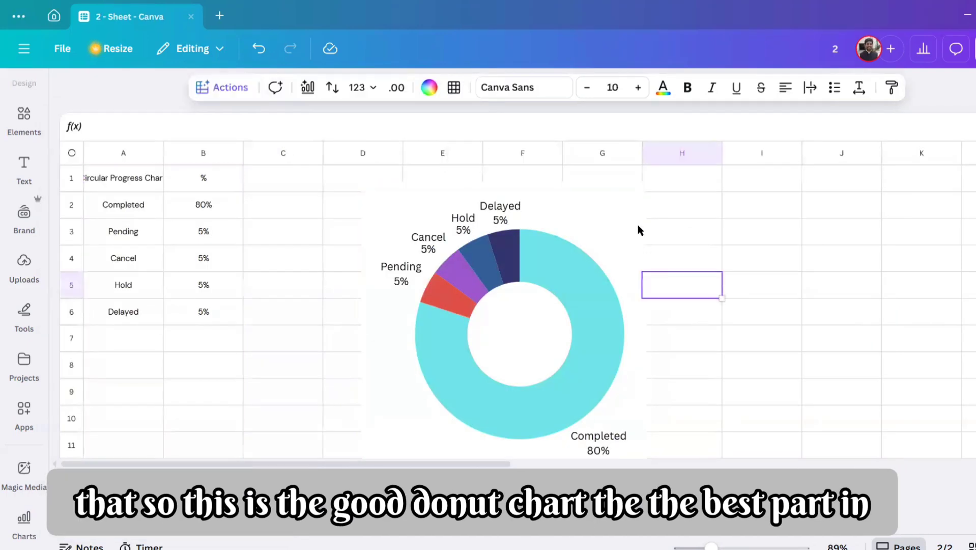
{"action": "left_click_drag", "start_coordinate": [625, 207], "coordinate": [545, 186]}
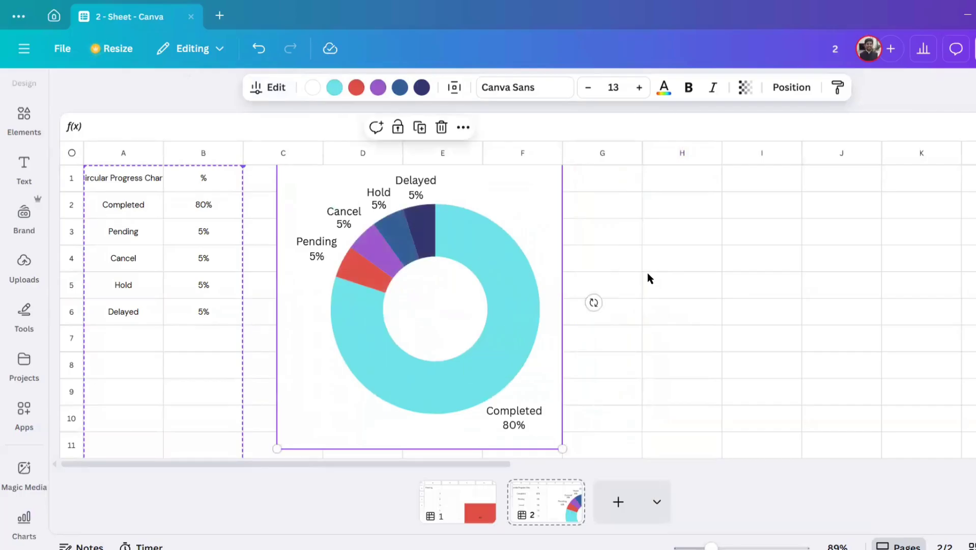
Step: Add the status "Yet to update" in cell A7, below Delayed
{"action": "left_click", "coordinate": [181, 333]}
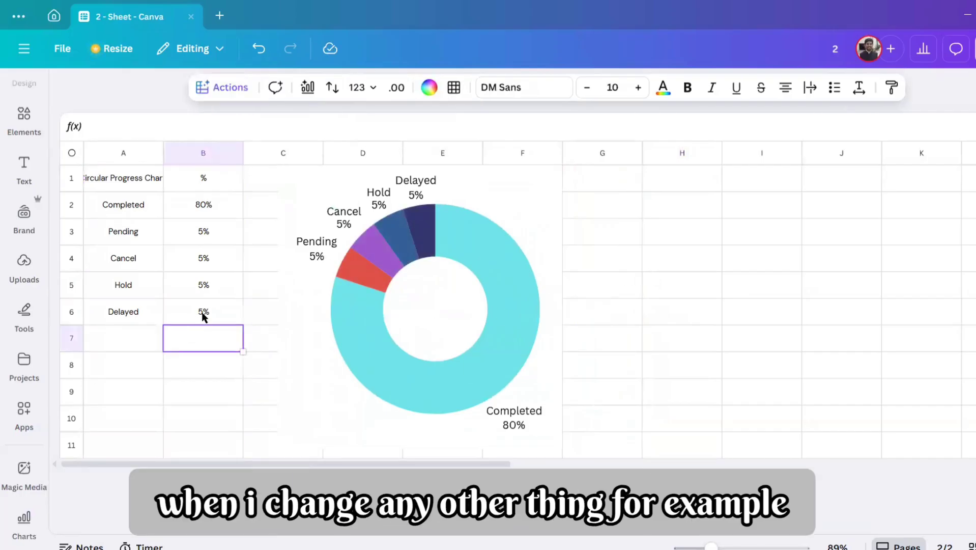
{"action": "left_click", "coordinate": [141, 336]}
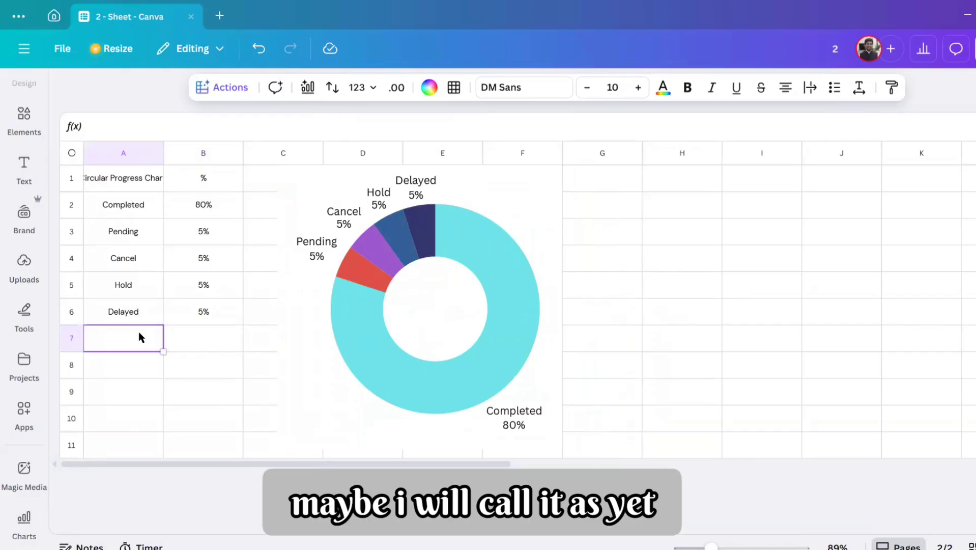
{"action": "type", "text": "Yet to"}
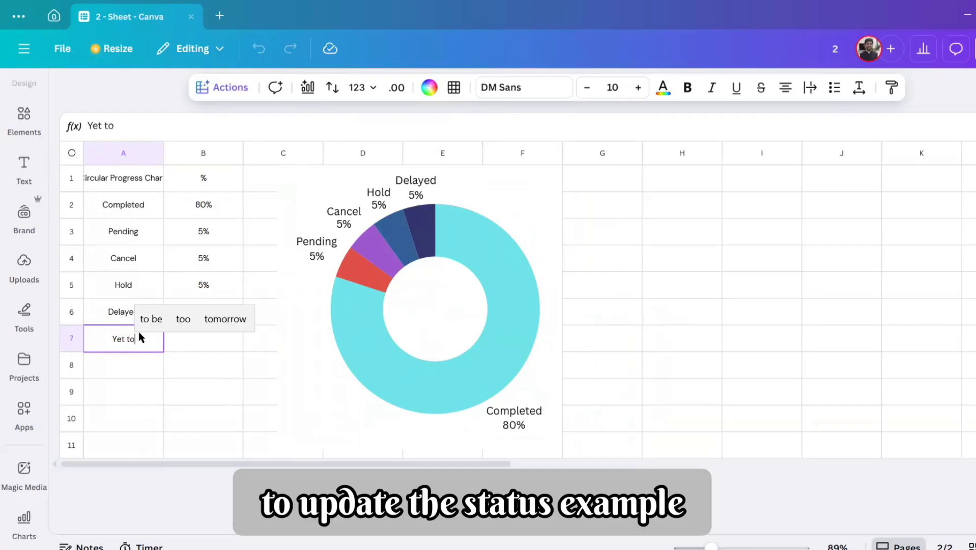
{"action": "type", "text": " update"}
{"action": "key", "text": "Return"}
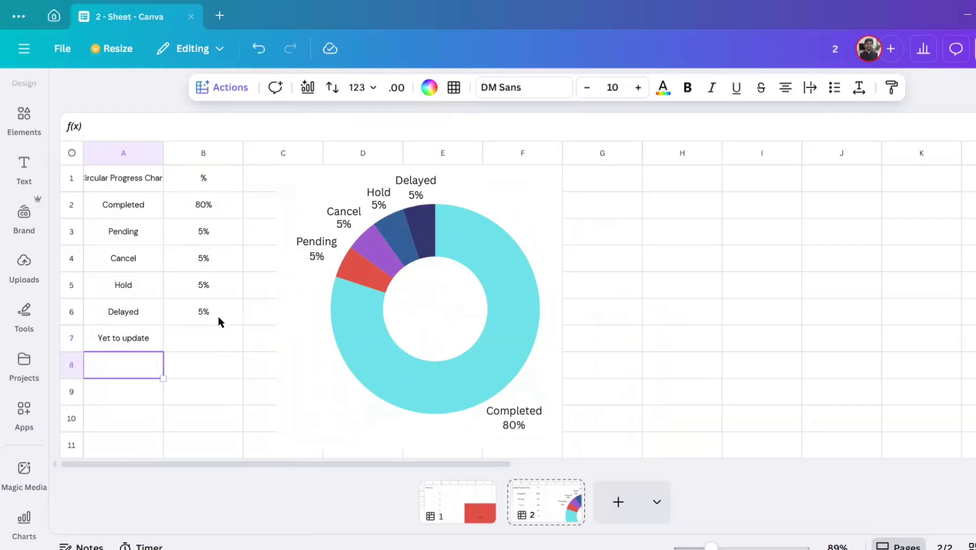
Step: Set the Delayed value in B6 to 3% and the Yet to update value in B7 to 2%
{"action": "left_click", "coordinate": [219, 315]}
{"action": "type", "text": "3"}
{"action": "key", "text": "Return"}
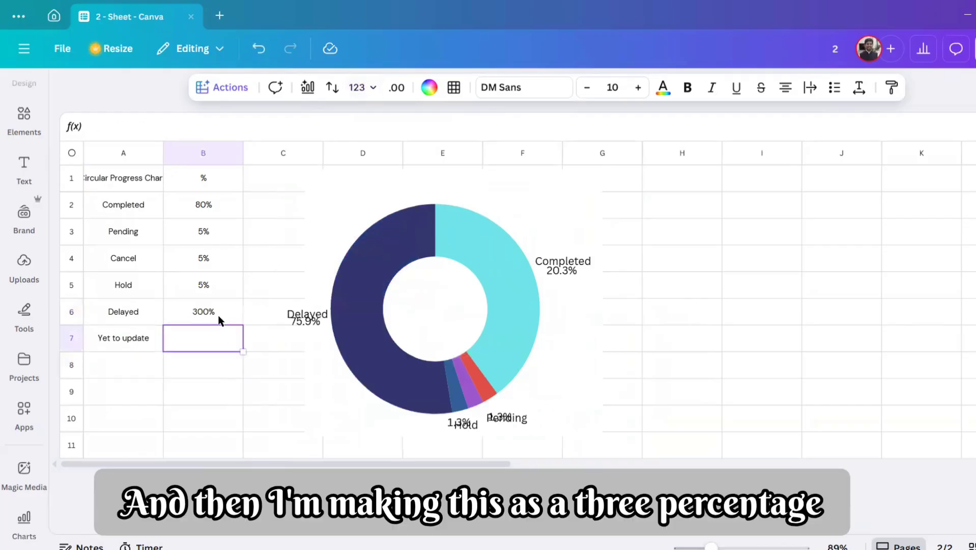
{"action": "left_click", "coordinate": [218, 315]}
{"action": "type", "text": "3"}
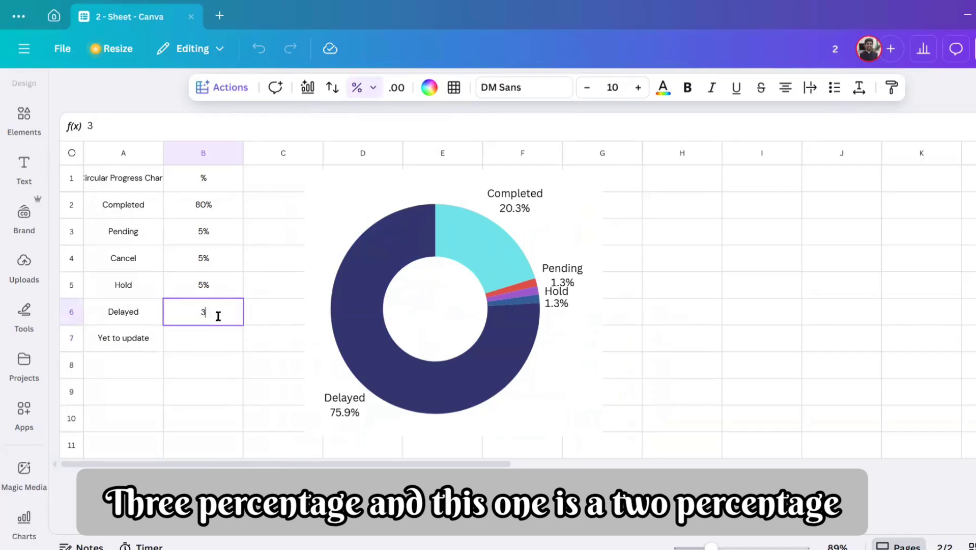
{"action": "key", "text": "Return"}
{"action": "type", "text": "2"}
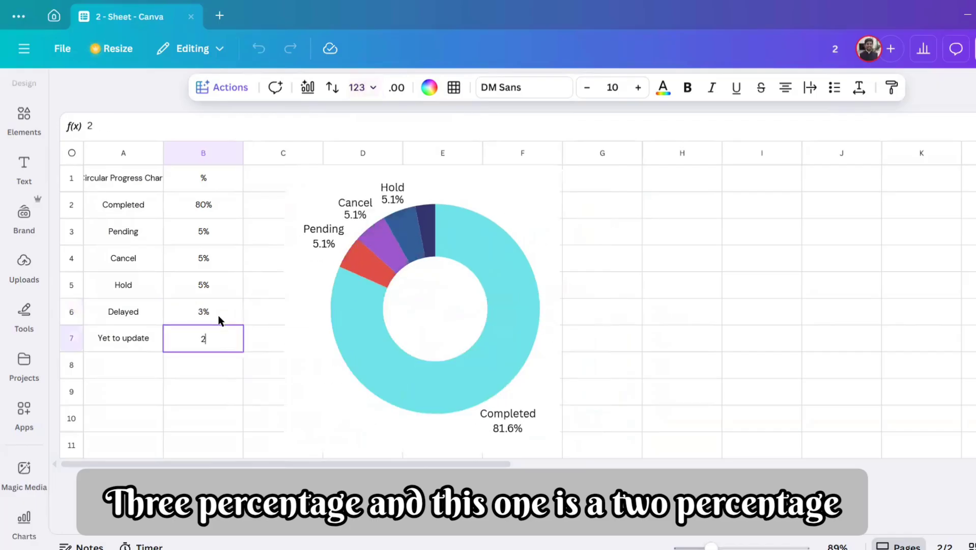
{"action": "type", "text": "%"}
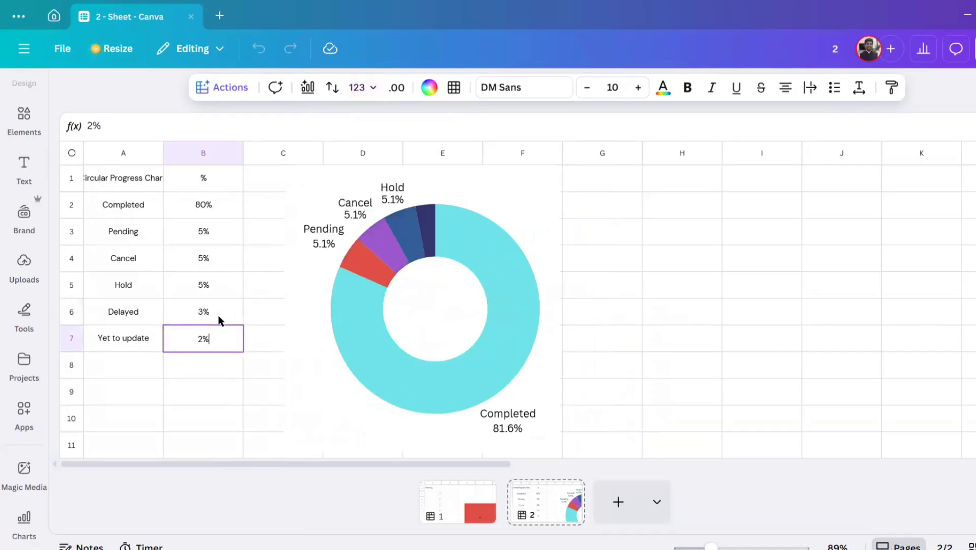
{"action": "key", "text": "Return"}
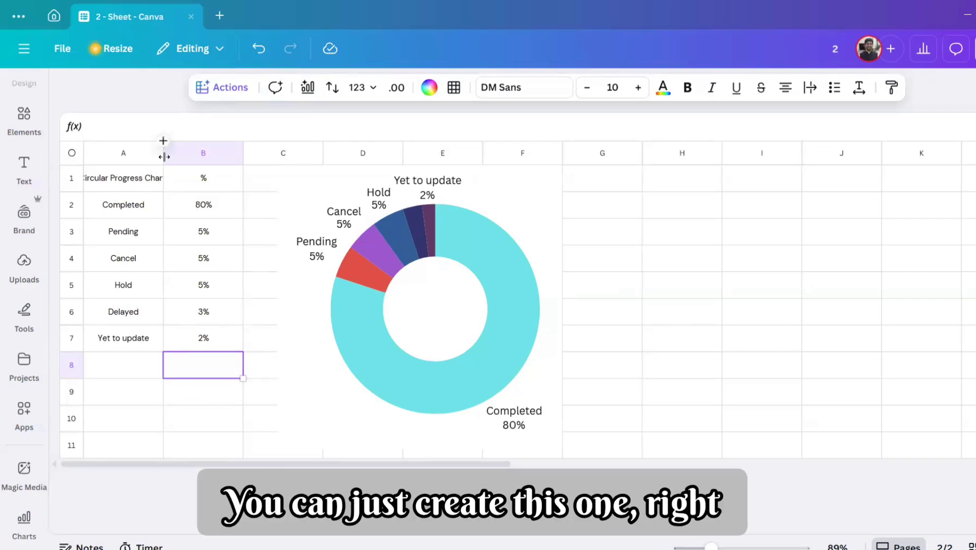
Step: Widen column A to fit the Circular Progress Chart heading and insert an empty column before the % column
{"action": "left_click_drag", "start_coordinate": [163, 153], "coordinate": [182, 153]}
{"action": "left_click", "coordinate": [658, 342]}
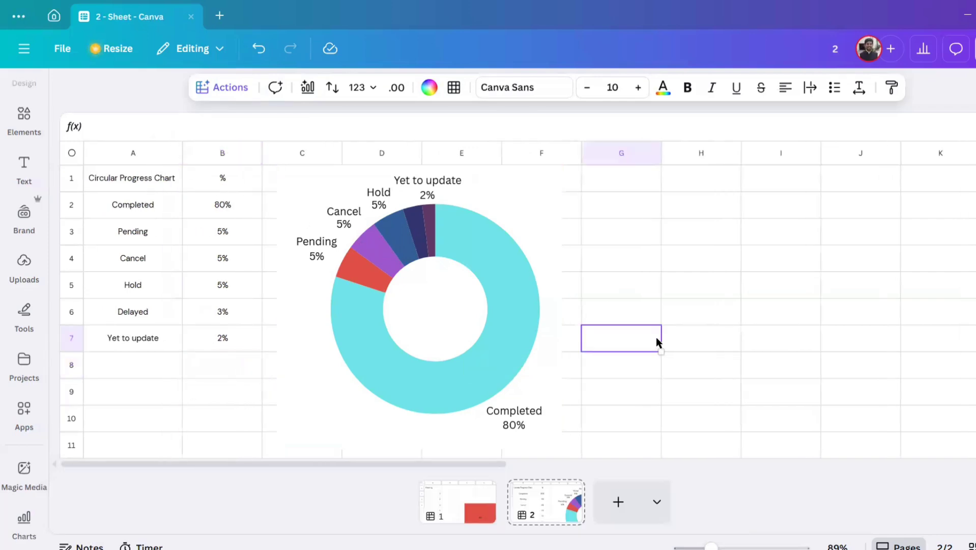
{"action": "left_click", "coordinate": [221, 151]}
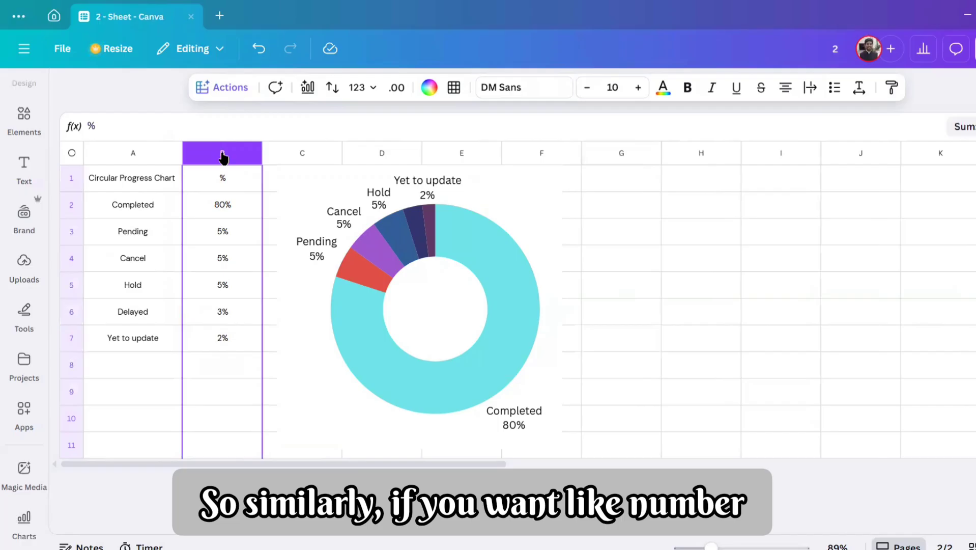
{"action": "right_click", "coordinate": [221, 152]}
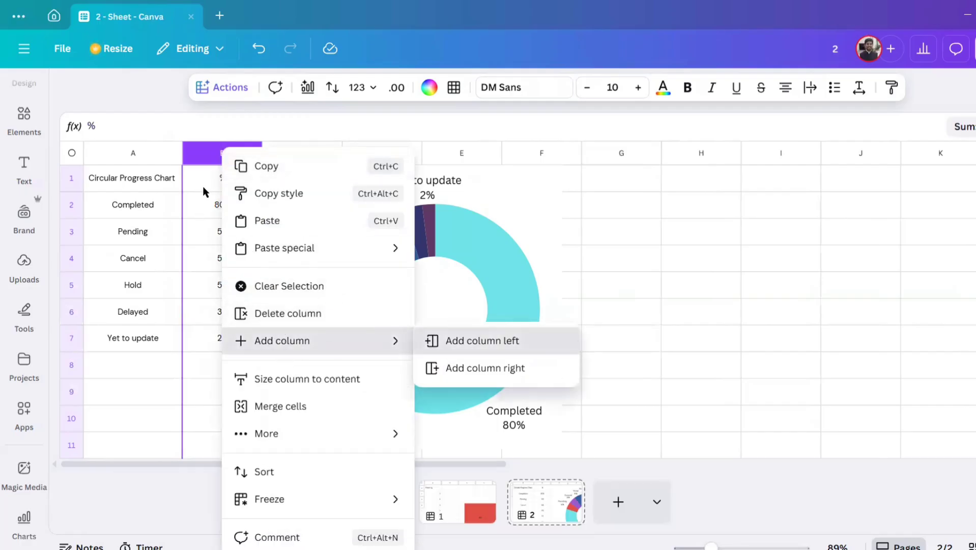
{"action": "left_click", "coordinate": [482, 341]}
{"action": "left_click", "coordinate": [228, 176]}
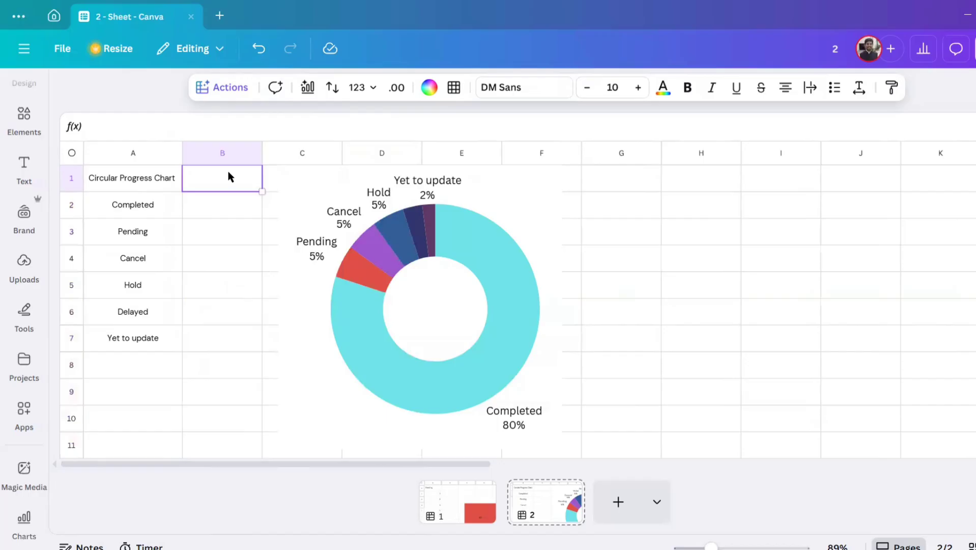
Step: Copy cells A1:B7, switch to the Excel Visual_v5 workbook in Excel and paste them at A1 of a new sheet
{"action": "left_click_drag", "start_coordinate": [139, 178], "coordinate": [251, 338]}
{"action": "key", "text": "ctrl+c"}
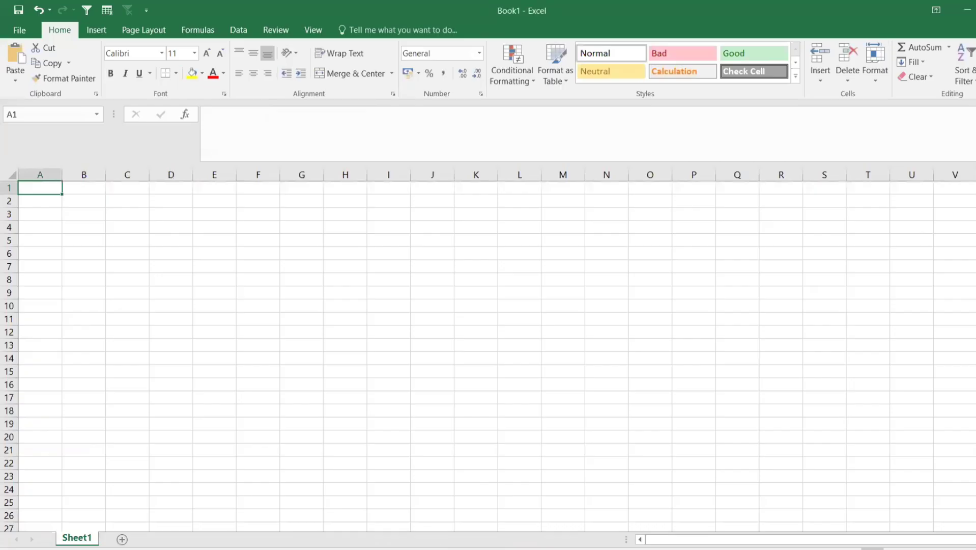
{"action": "left_click", "coordinate": [422, 525]}
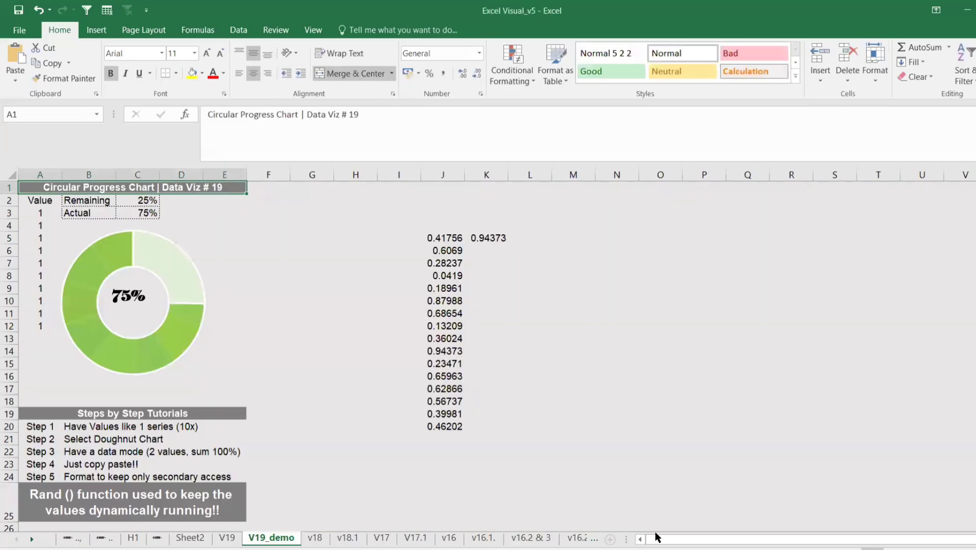
{"action": "left_click", "coordinate": [611, 538]}
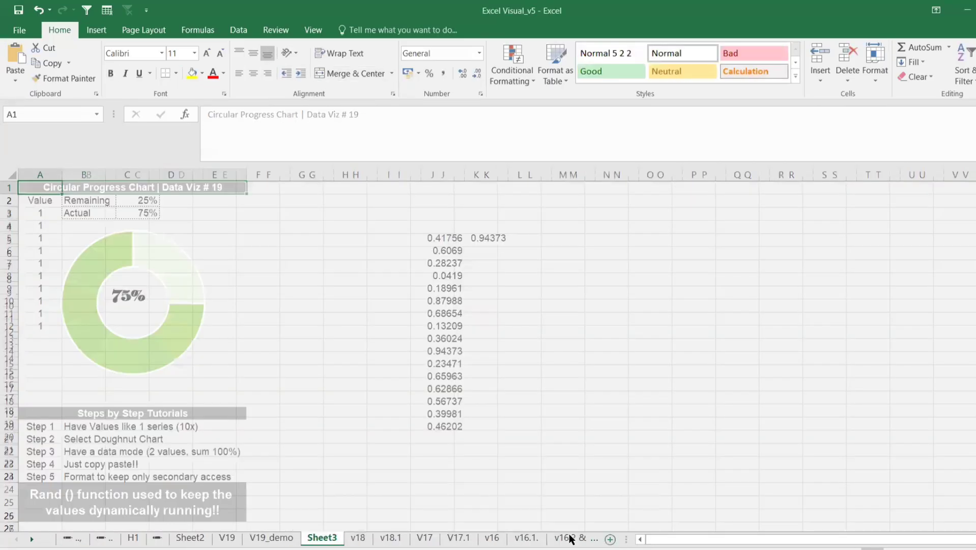
{"action": "key", "text": "ctrl+v"}
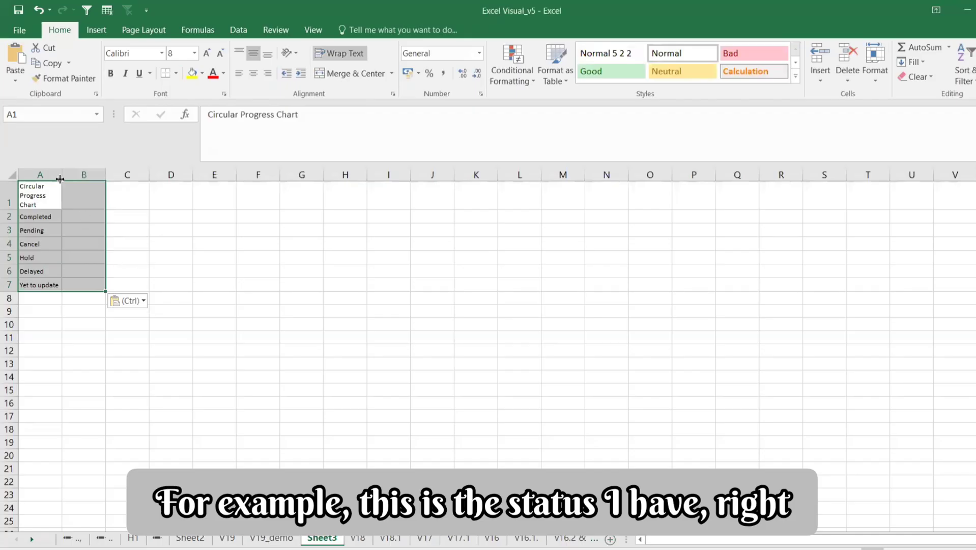
Step: Widen column A to fit the Circular Progress Chart heading and enter the heading Number in B1
{"action": "left_click_drag", "start_coordinate": [60, 175], "coordinate": [93, 175]}
{"action": "left_click", "coordinate": [70, 197]}
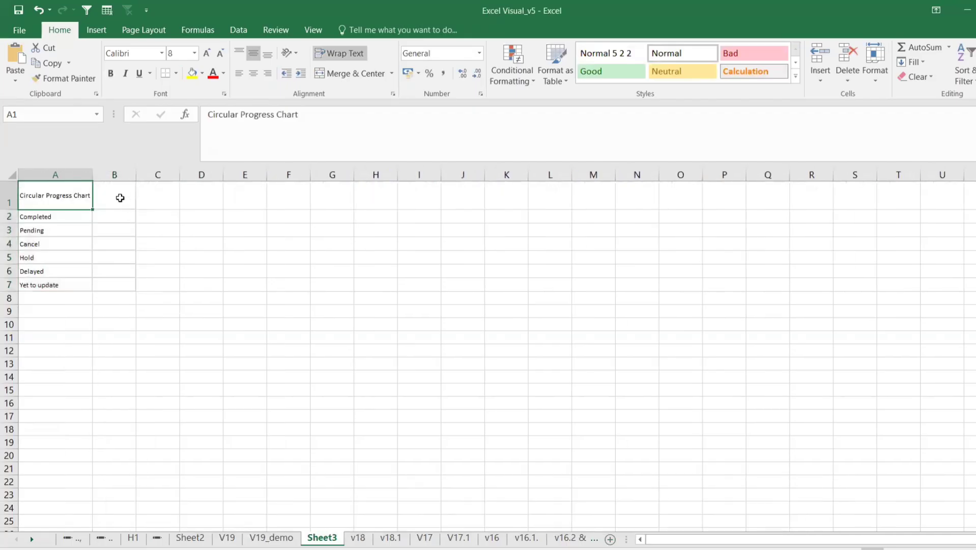
{"action": "left_click", "coordinate": [120, 197]}
{"action": "type", "text": "Number"}
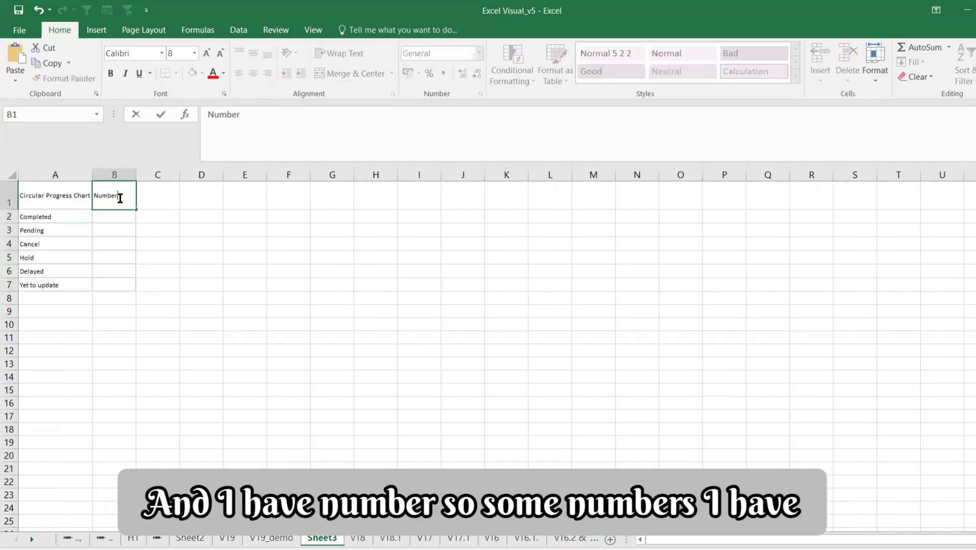
{"action": "key", "text": "Return"}
Step: Enter the formula =RANDBETWEEN(10,12) in B2 for the Completed status
{"action": "type", "text": "=rand"}
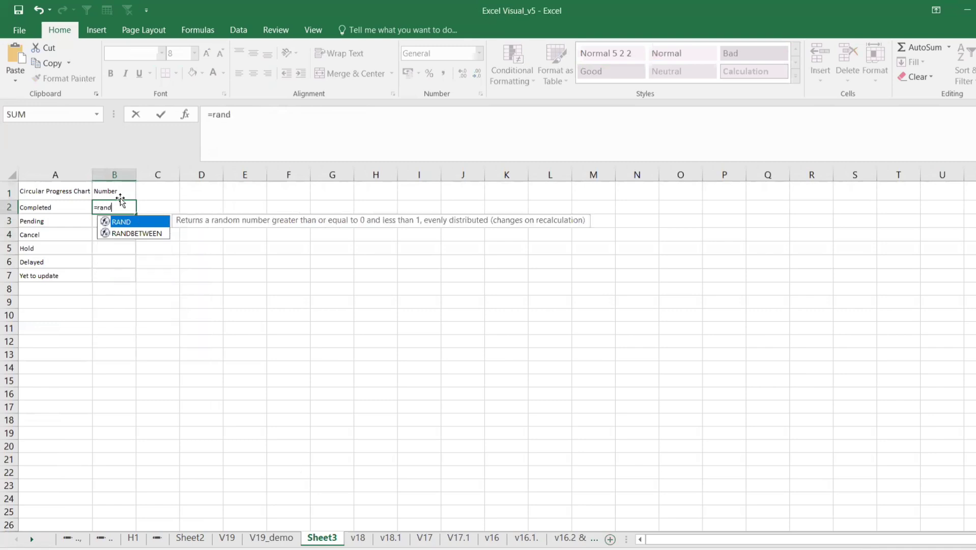
{"action": "key", "text": "Down"}
{"action": "key", "text": "Tab"}
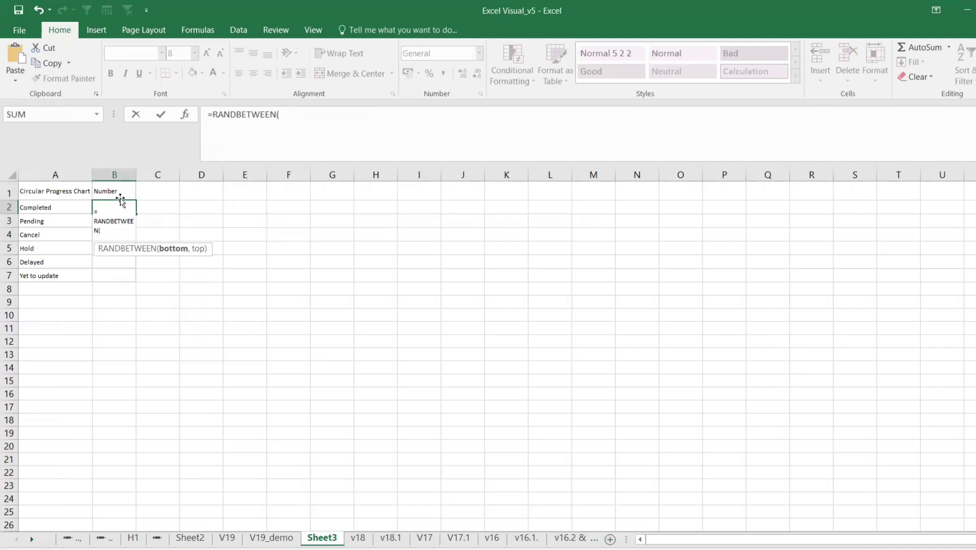
{"action": "type", "text": "10,12"}
{"action": "key", "text": "Return"}
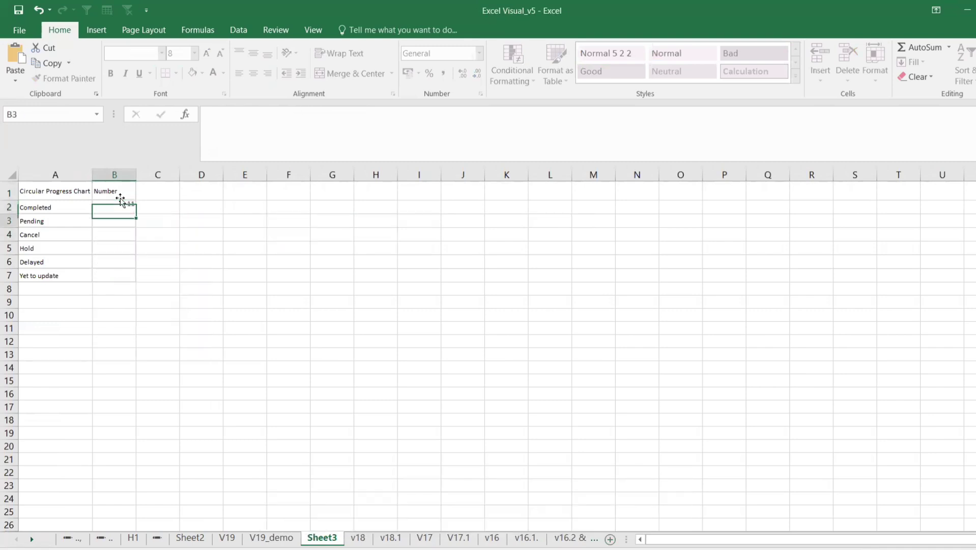
Step: Copy the B2 random number formula down the Number column through B7
{"action": "key", "text": "Up"}
{"action": "key", "text": "ctrl+c"}
{"action": "key", "text": "shift+Down"}
{"action": "key", "text": "shift+Down"}
{"action": "key", "text": "shift+Down"}
{"action": "key", "text": "shift+Down"}
{"action": "key", "text": "shift+Down"}
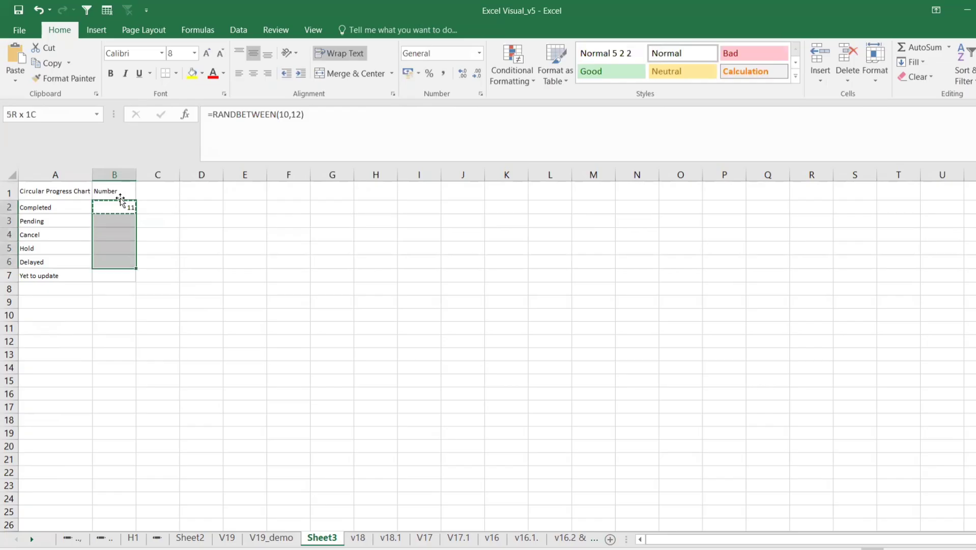
{"action": "key", "text": "ctrl+v"}
{"action": "key", "text": "Escape"}
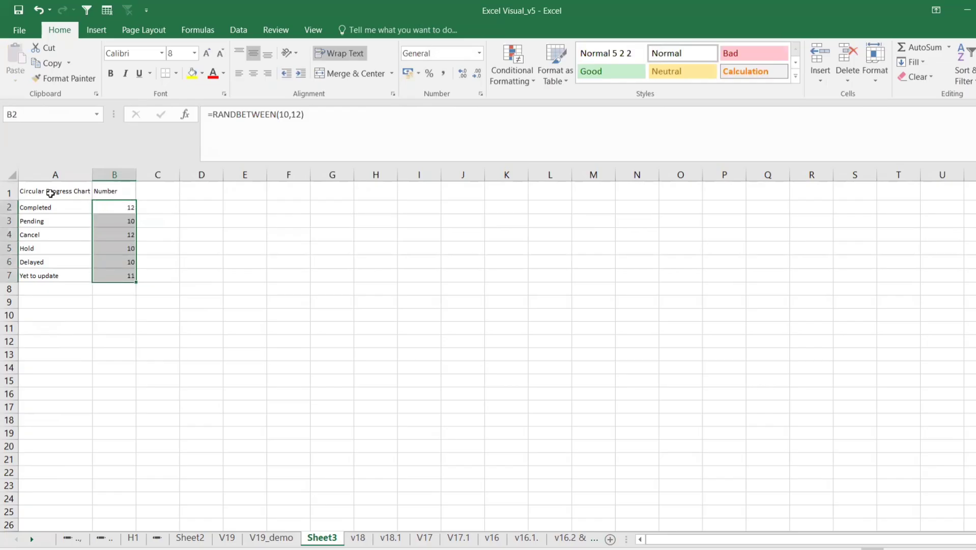
Step: Delete row 7, which holds the Yet to update status
{"action": "left_click", "coordinate": [50, 193]}
{"action": "left_click", "coordinate": [23, 275]}
{"action": "left_click", "coordinate": [8, 275]}
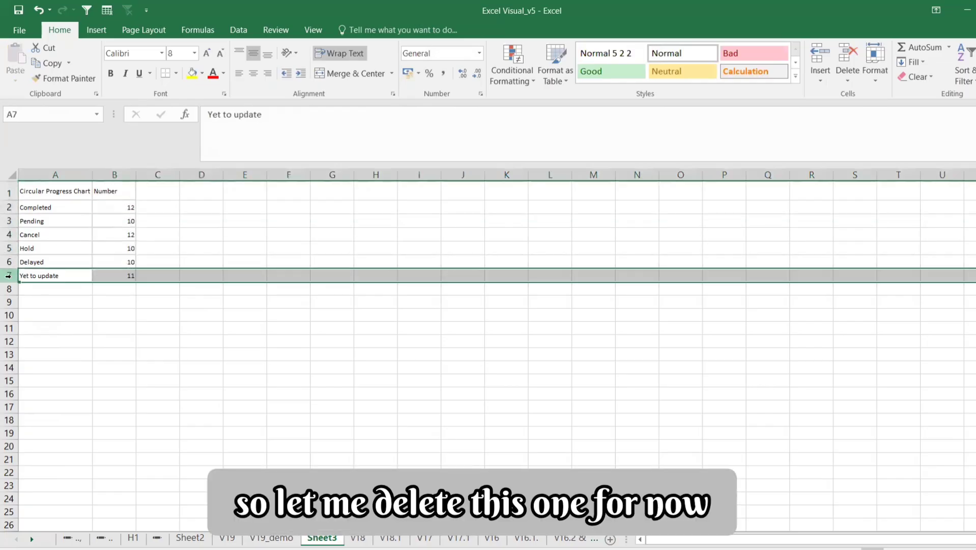
{"action": "right_click", "coordinate": [8, 275]}
{"action": "left_click", "coordinate": [61, 383]}
{"action": "left_click", "coordinate": [218, 324]}
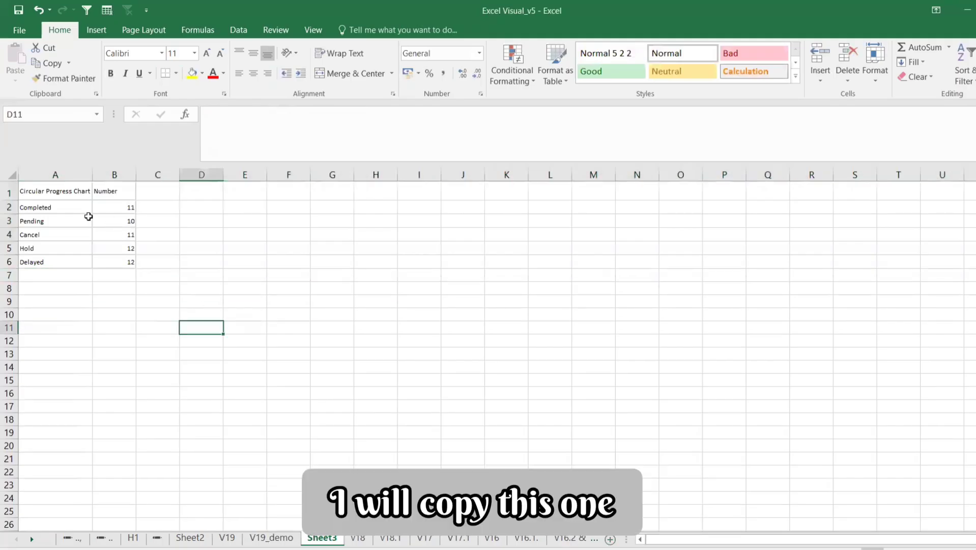
Step: Copy the status table in A1:B6 and create a blank workbook
{"action": "left_click_drag", "start_coordinate": [50, 192], "coordinate": [109, 261]}
{"action": "key", "text": "ctrl+c"}
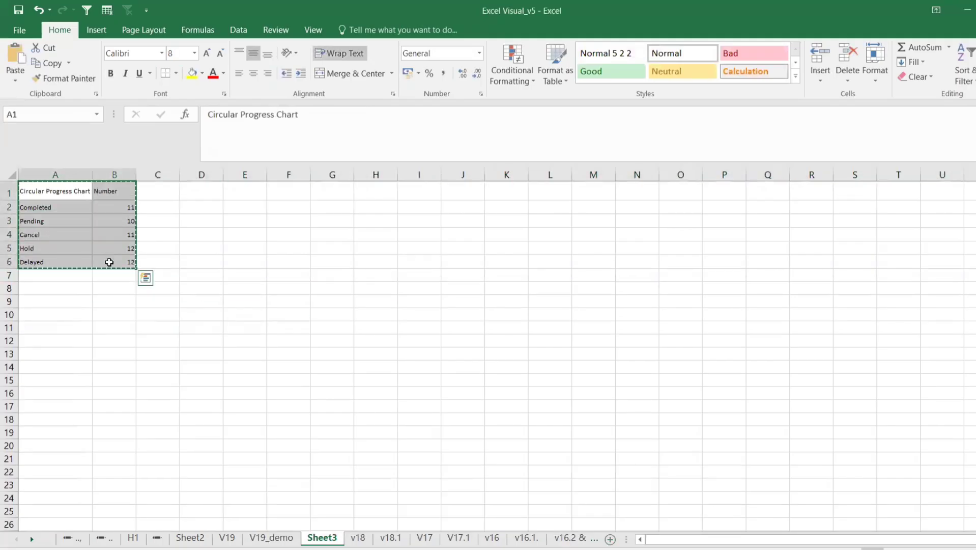
{"action": "key", "text": "ctrl+n"}
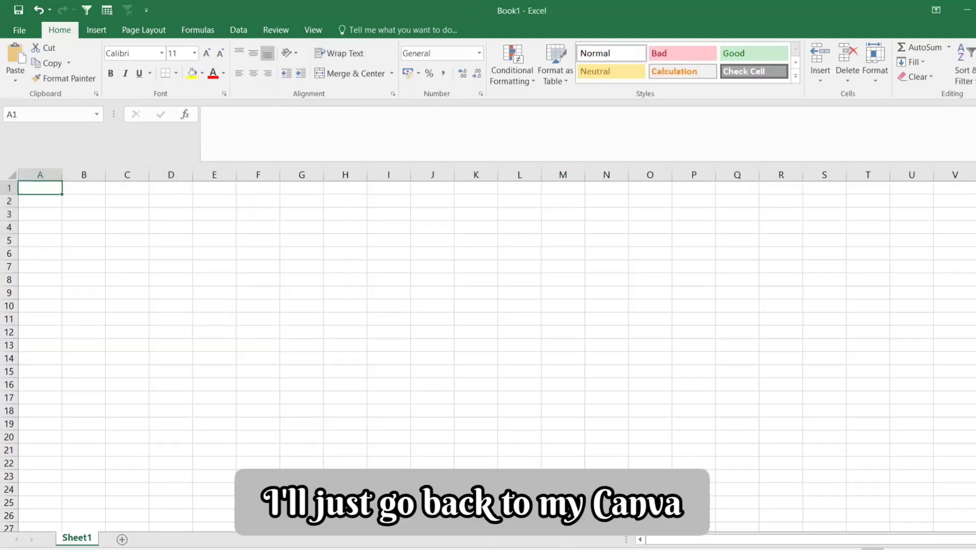
Step: Switch to the Canva sheet, add a new sheet page and paste the copied table at A1
{"action": "left_click", "coordinate": [520, 548]}
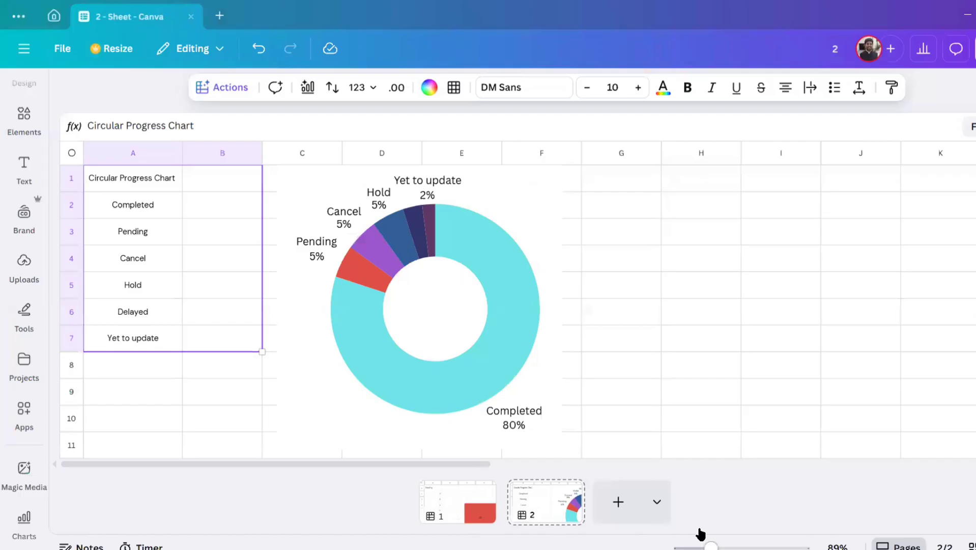
{"action": "left_click", "coordinate": [624, 499]}
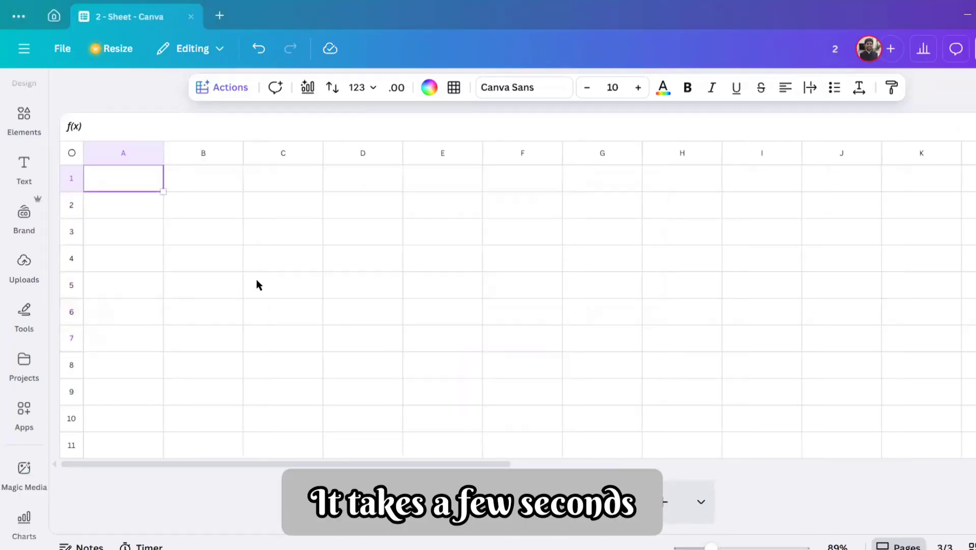
{"action": "key", "text": "ctrl+v"}
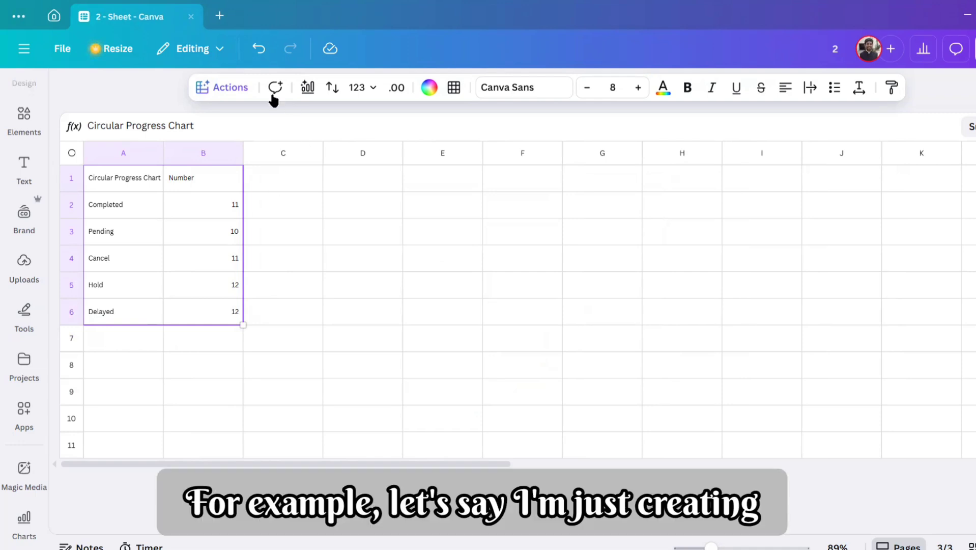
Step: Insert the pie chart that Magic Charts suggests for A1:B6 and place it beside the table
{"action": "left_click", "coordinate": [308, 88]}
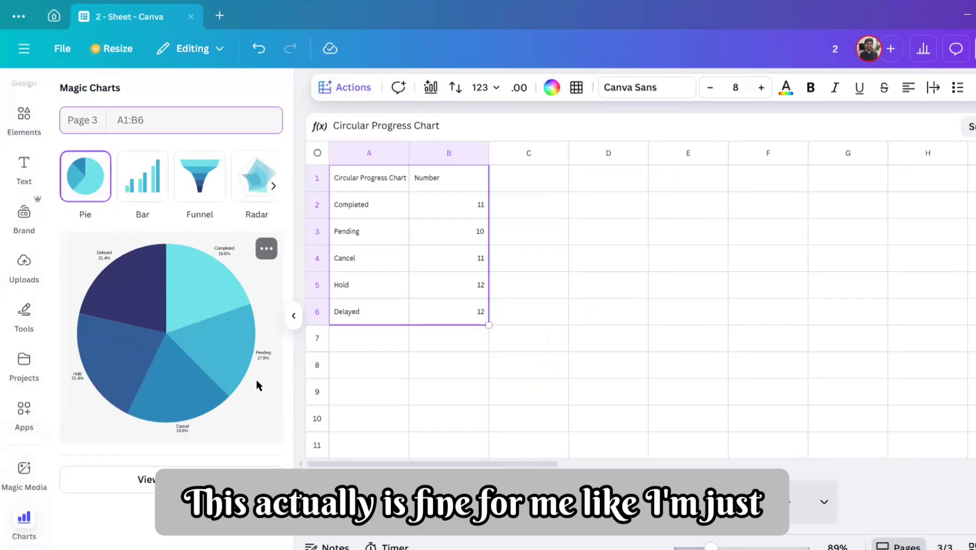
{"action": "left_click", "coordinate": [256, 382]}
{"action": "mouse_move", "coordinate": [800, 377]}
{"action": "left_mouse_down"}
{"action": "mouse_move", "coordinate": [811, 360]}
{"action": "mouse_move", "coordinate": [811, 370]}
{"action": "left_mouse_up"}
{"action": "left_click", "coordinate": [945, 380]}
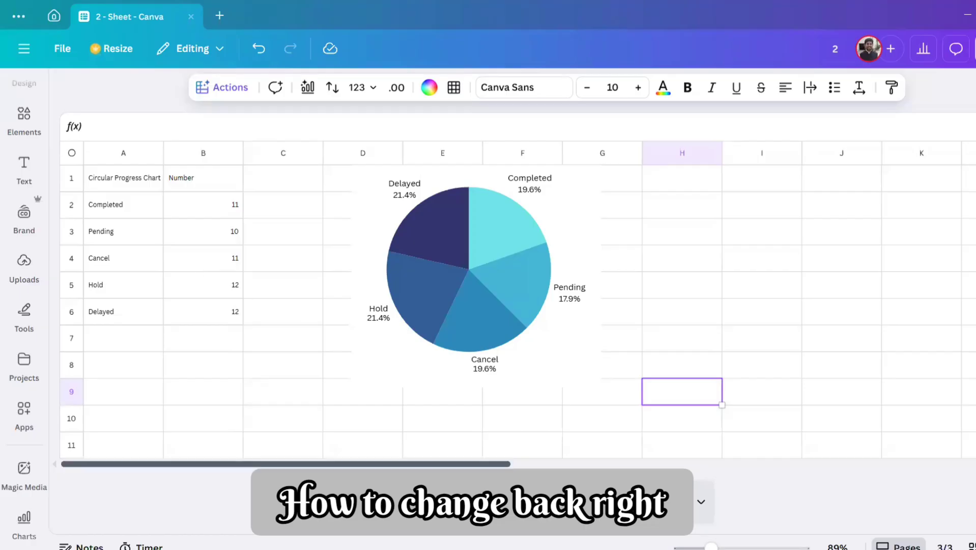
Step: Switch back to the Excel Visual_v5 workbook and set the Cancel value in B4 to 5
{"action": "mouse_move", "coordinate": [422, 543]}
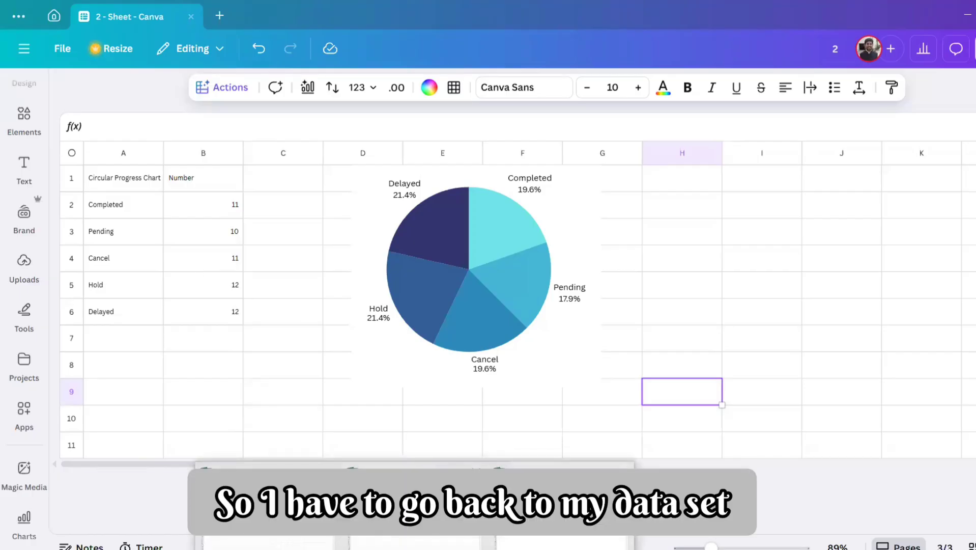
{"action": "left_click", "coordinate": [285, 509]}
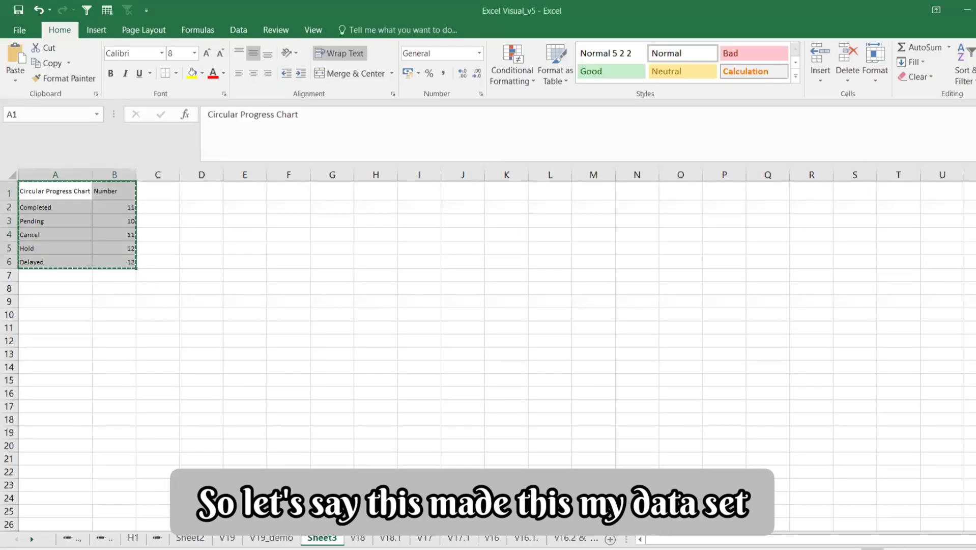
{"action": "left_click", "coordinate": [110, 237]}
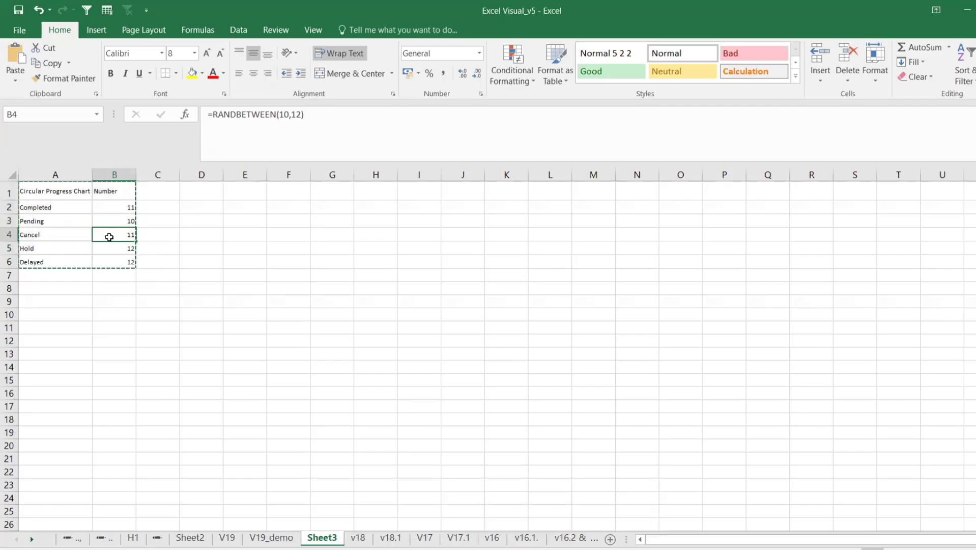
{"action": "type", "text": "5"}
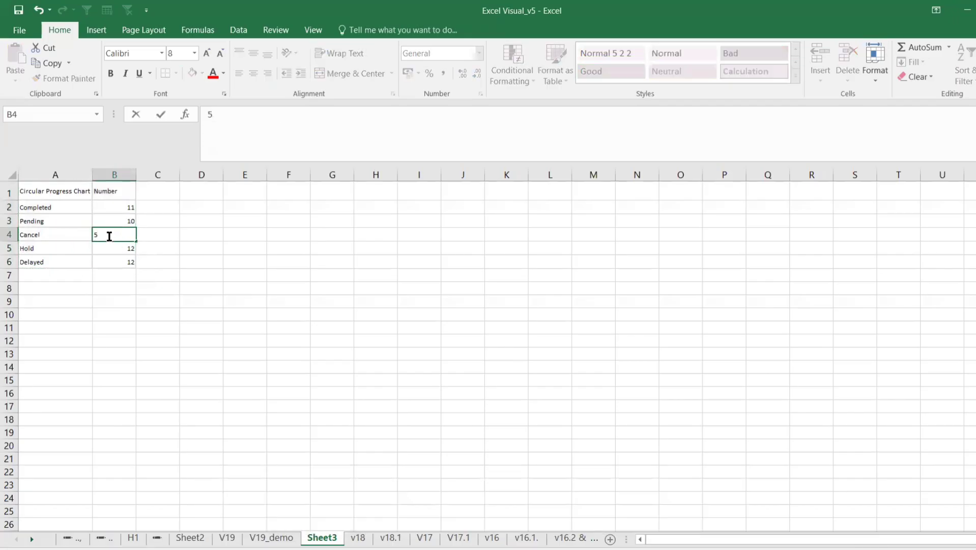
{"action": "key", "text": "Return"}
Step: Note the value 11 in C4 beside the Cancel row and fill cell B4 with yellow
{"action": "left_click", "coordinate": [102, 234]}
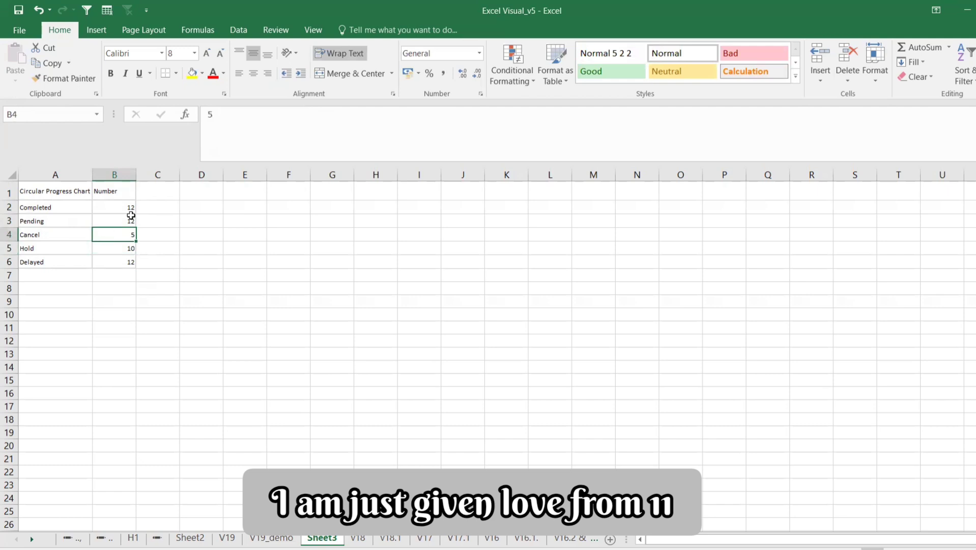
{"action": "left_click", "coordinate": [157, 233]}
{"action": "type", "text": "11"}
{"action": "left_click", "coordinate": [114, 235]}
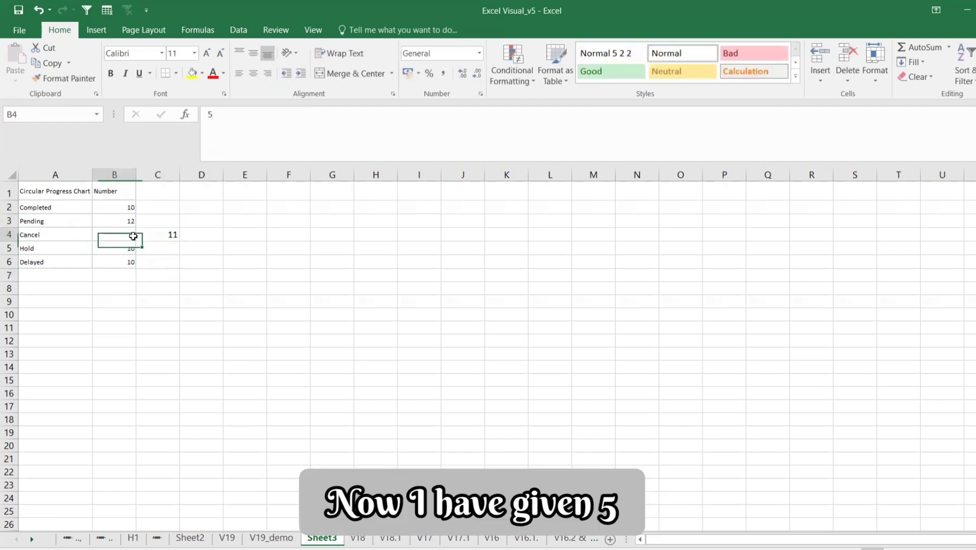
{"action": "left_click", "coordinate": [192, 73]}
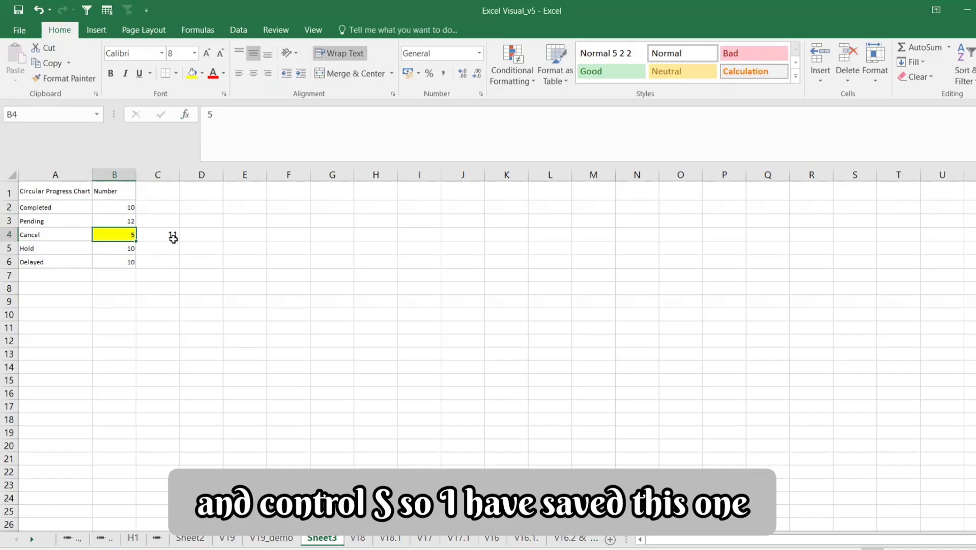
Step: Switch to the Canva sheet and try to refresh the chart by running Magic Charts again from cell C4
{"action": "key", "text": "alt+Tab"}
{"action": "left_click", "coordinate": [256, 265]}
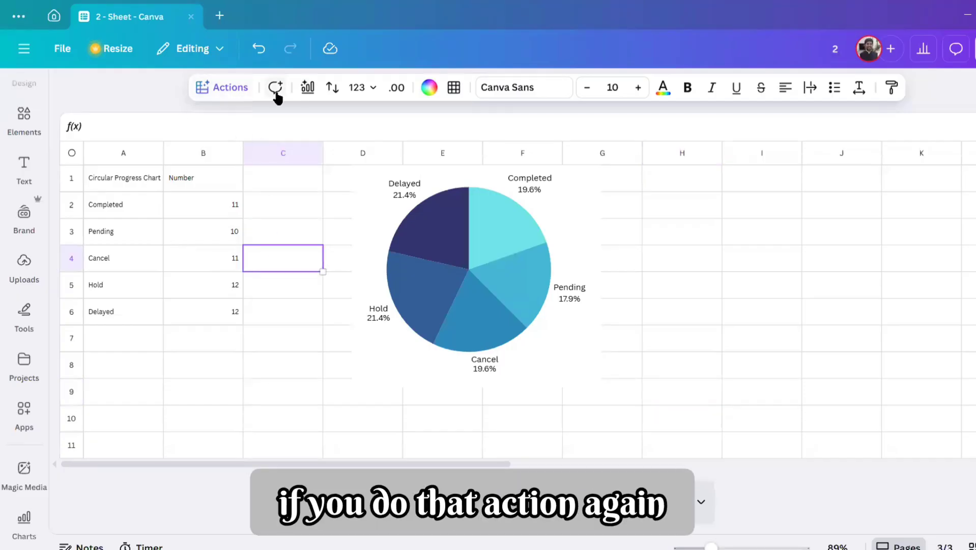
{"action": "left_click", "coordinate": [307, 88]}
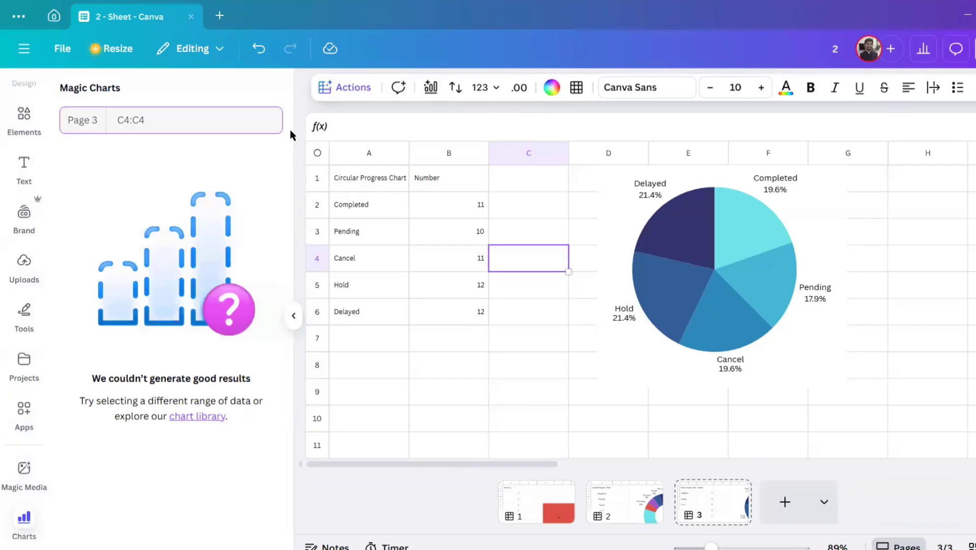
{"action": "left_click", "coordinate": [363, 96]}
{"action": "left_click", "coordinate": [399, 257]}
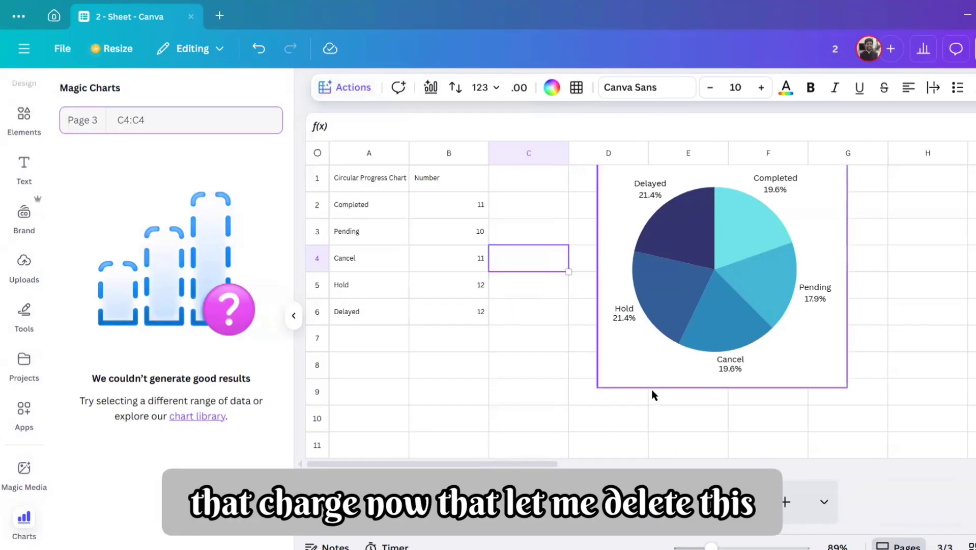
Step: Delete the pie chart beside the table and select the Hold value in B5
{"action": "left_click", "coordinate": [621, 386]}
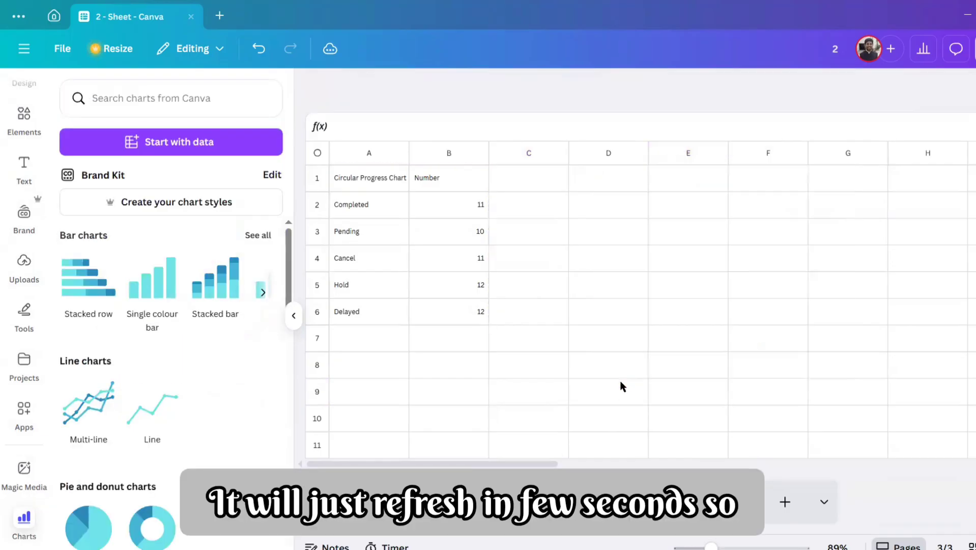
{"action": "left_click", "coordinate": [530, 315]}
{"action": "left_click", "coordinate": [474, 286]}
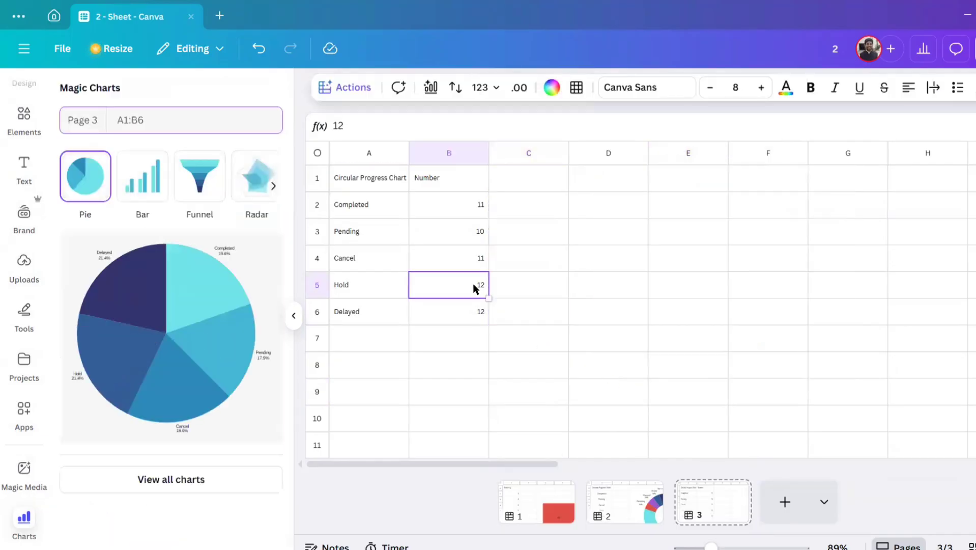
Step: Try to generate a chart with the Magic Charts action from the empty cell C5
{"action": "left_click", "coordinate": [527, 282]}
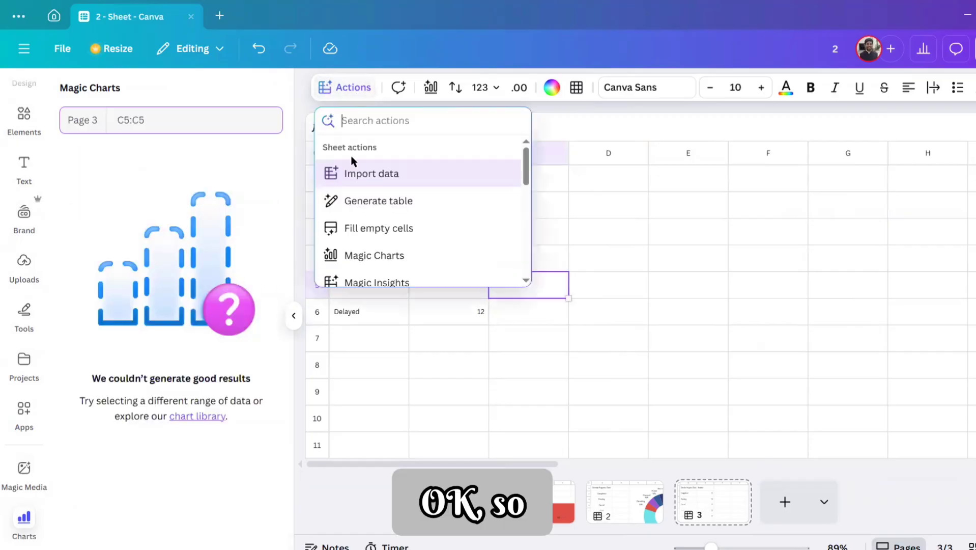
{"action": "left_click", "coordinate": [386, 257]}
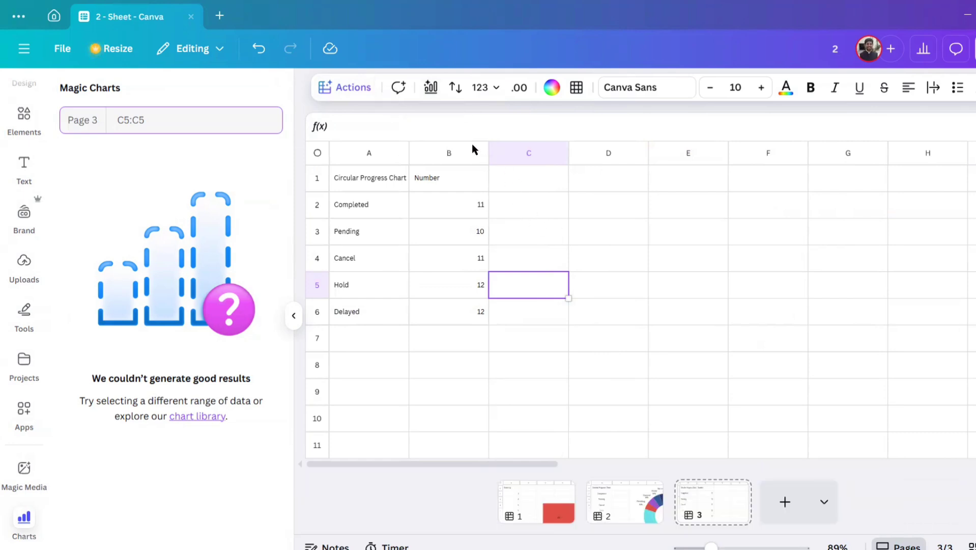
{"action": "left_click", "coordinate": [586, 239]}
Step: Insert the suggested Magic Charts pie chart for columns A and B and move it slightly upward
{"action": "left_click_drag", "start_coordinate": [372, 155], "coordinate": [432, 155]}
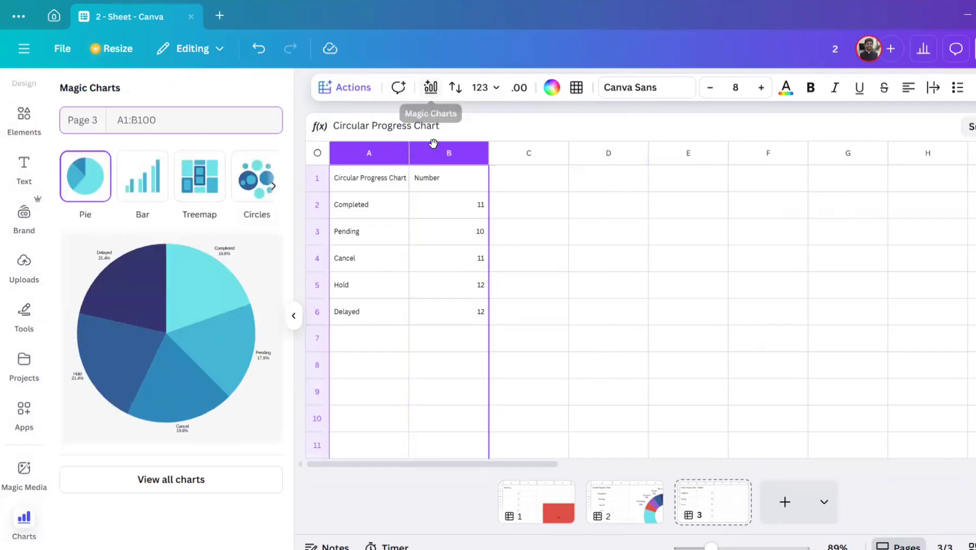
{"action": "left_click", "coordinate": [240, 338]}
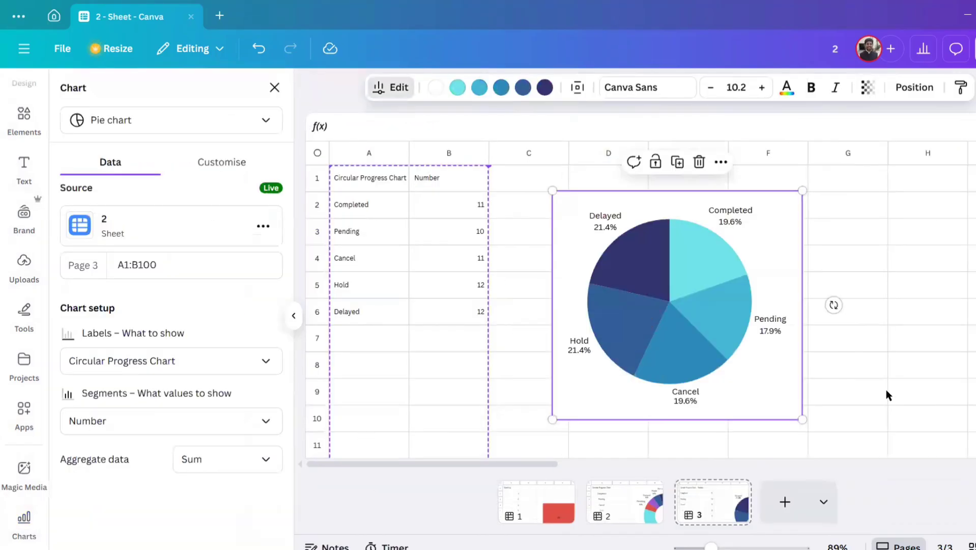
{"action": "left_click", "coordinate": [888, 396]}
{"action": "left_click_drag", "start_coordinate": [548, 376], "coordinate": [551, 327]}
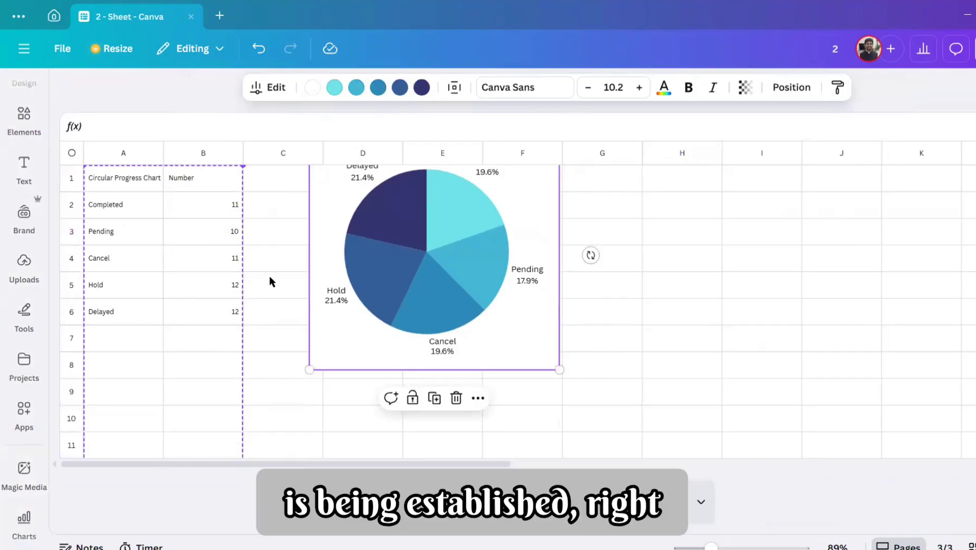
Step: Open the pie chart's edit settings and review its text customisation options and data source details
{"action": "left_click", "coordinate": [278, 95]}
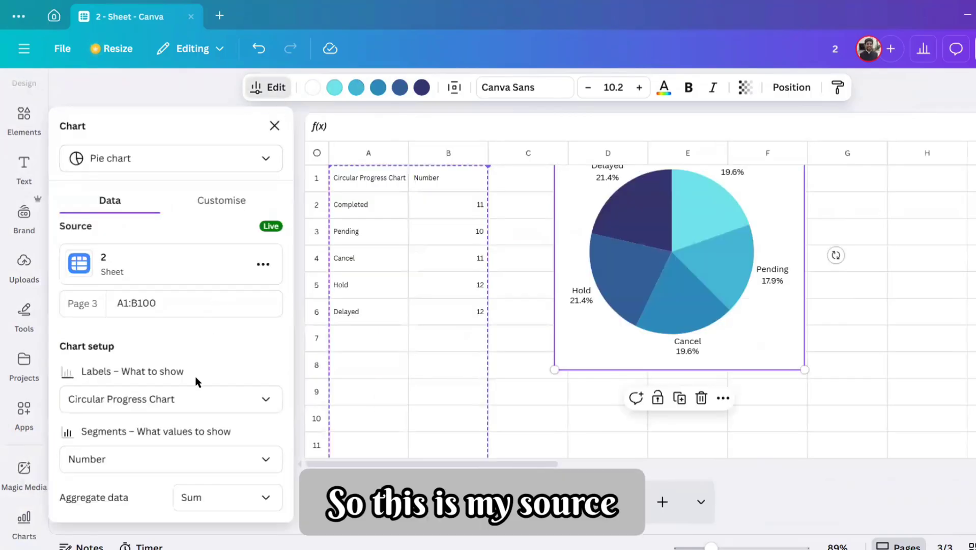
{"action": "left_click", "coordinate": [194, 204]}
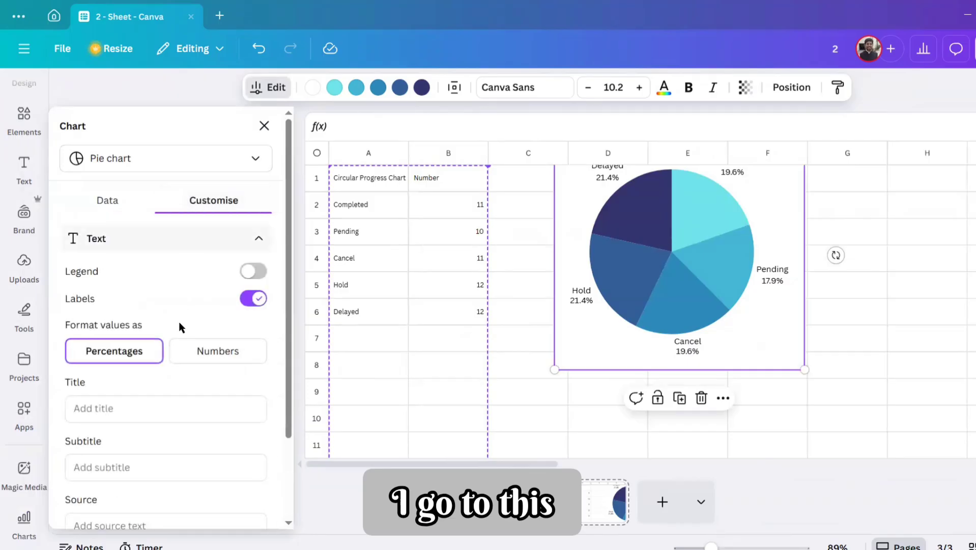
{"action": "left_click", "coordinate": [113, 201]}
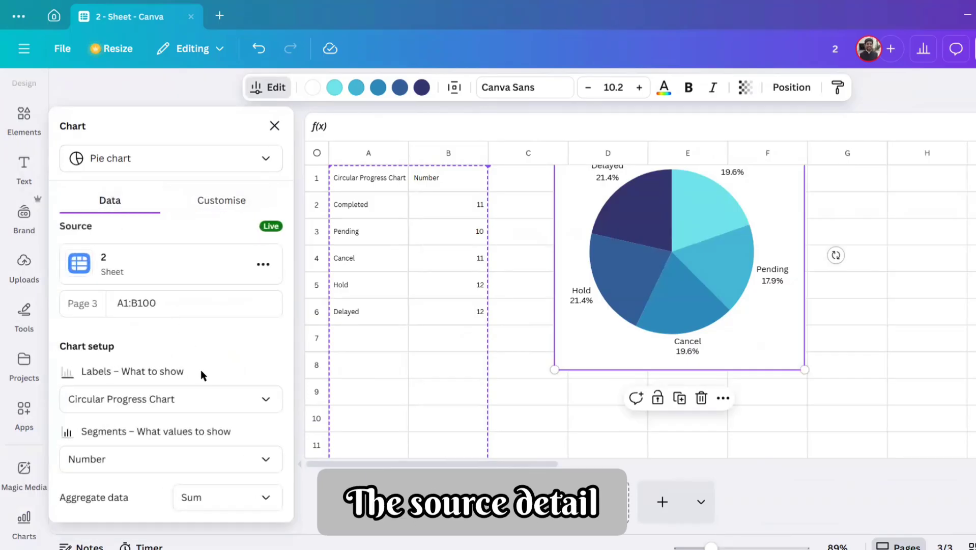
Step: Open the data source editing view for the pie chart's linked sheet to inspect its selectable data range
{"action": "left_click", "coordinate": [263, 265]}
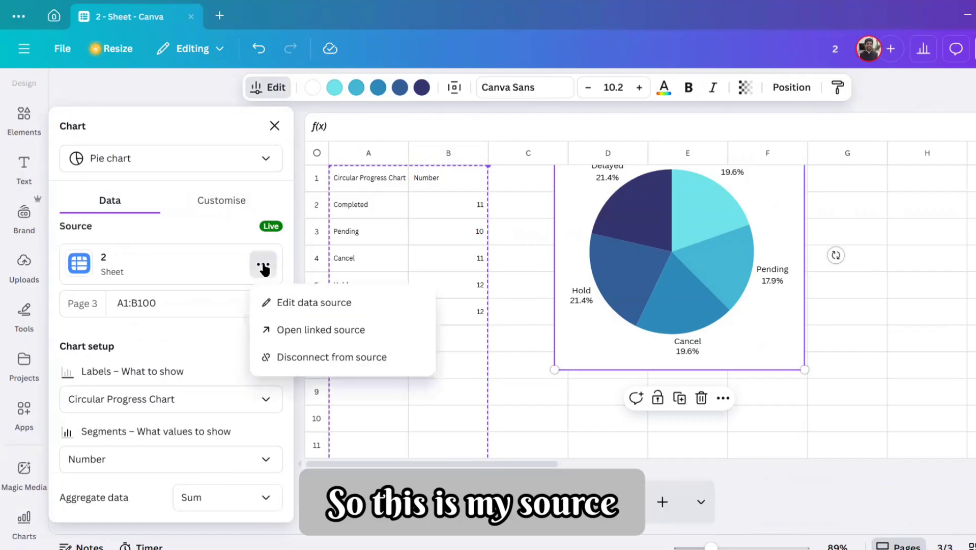
{"action": "left_click", "coordinate": [292, 312]}
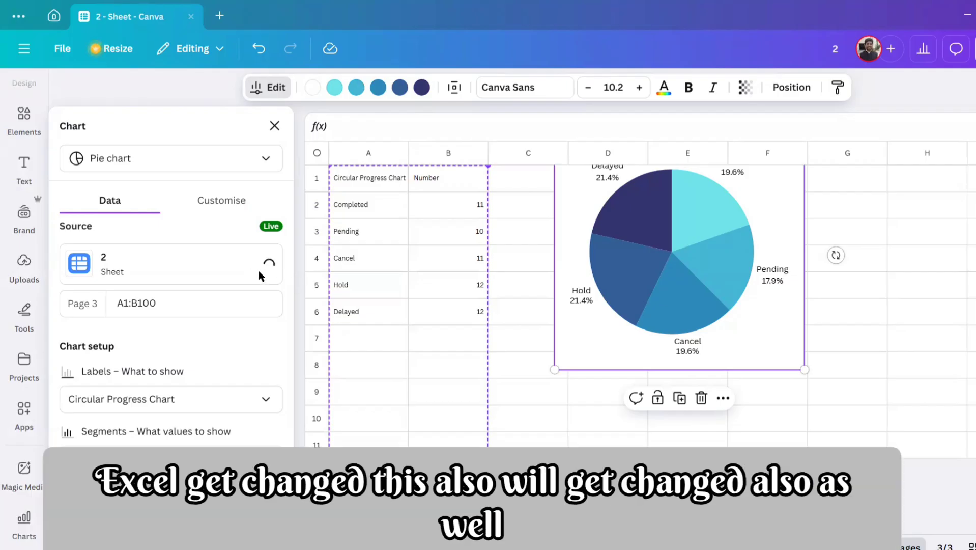
{"action": "left_click", "coordinate": [259, 272]}
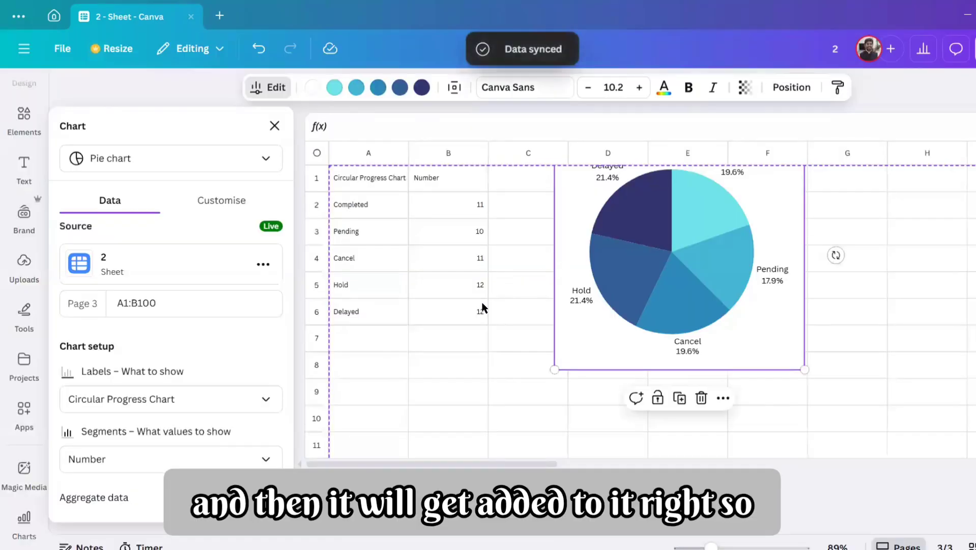
{"action": "left_click", "coordinate": [480, 304]}
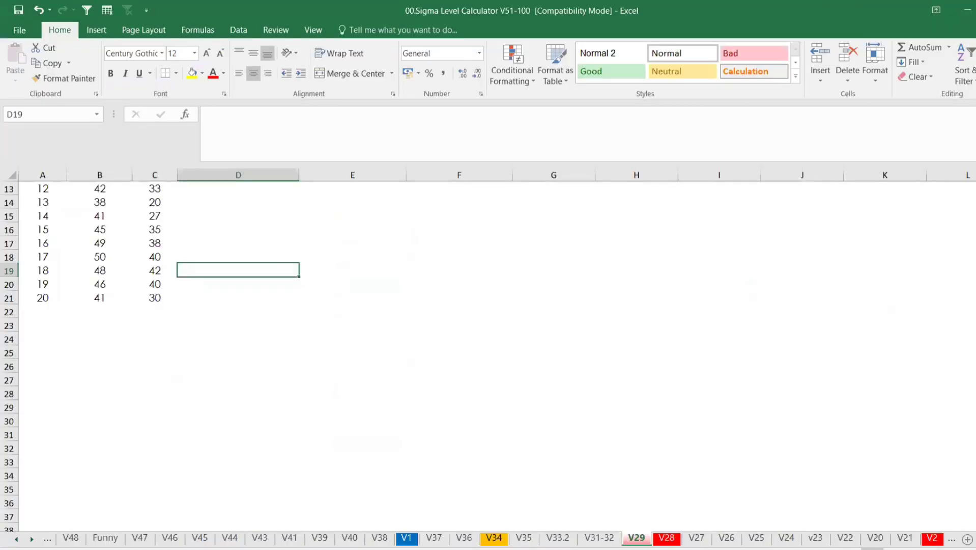
Step: Switch to the Excel Visual_v5 workbook and add the label "test" in cell A7 of Sheet3
{"action": "left_click", "coordinate": [364, 514]}
{"action": "left_click", "coordinate": [35, 274]}
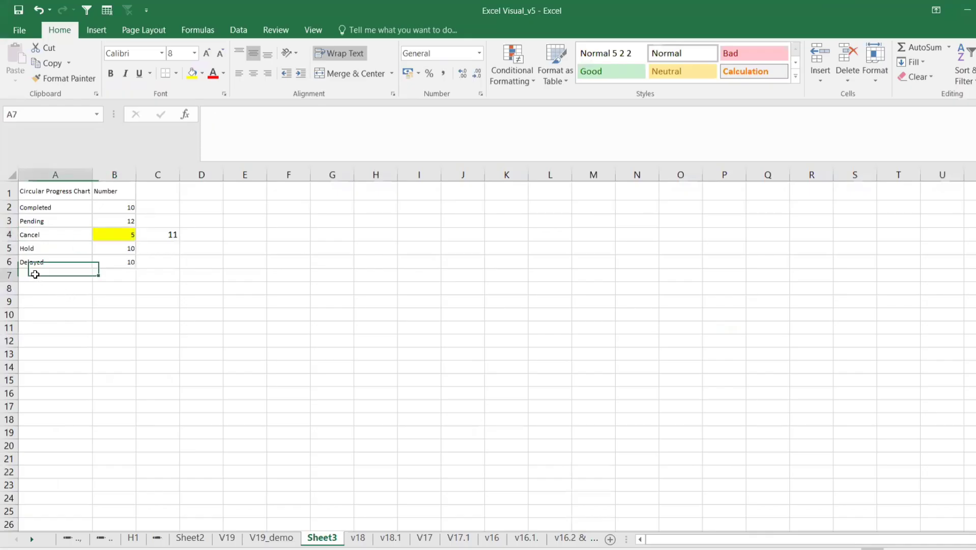
{"action": "type", "text": "test"}
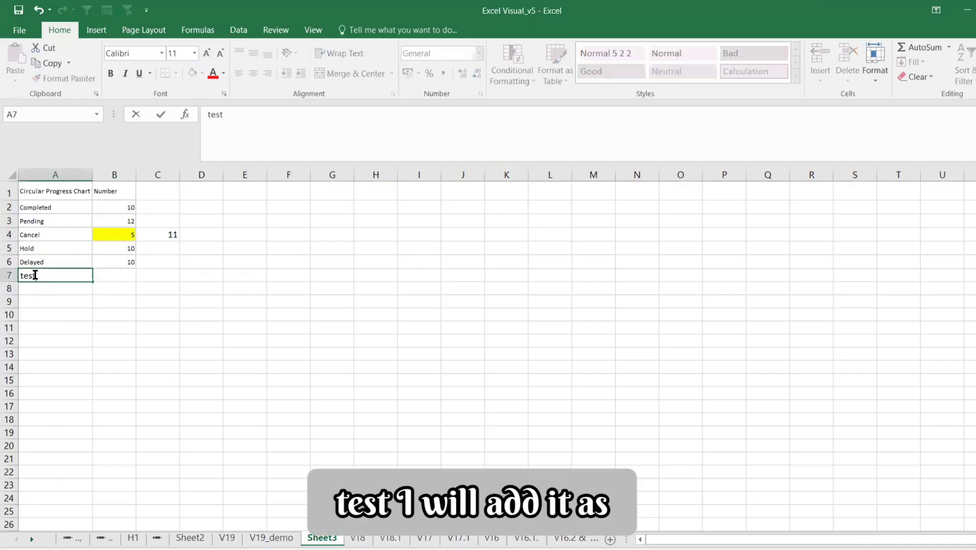
{"action": "key", "text": "Return"}
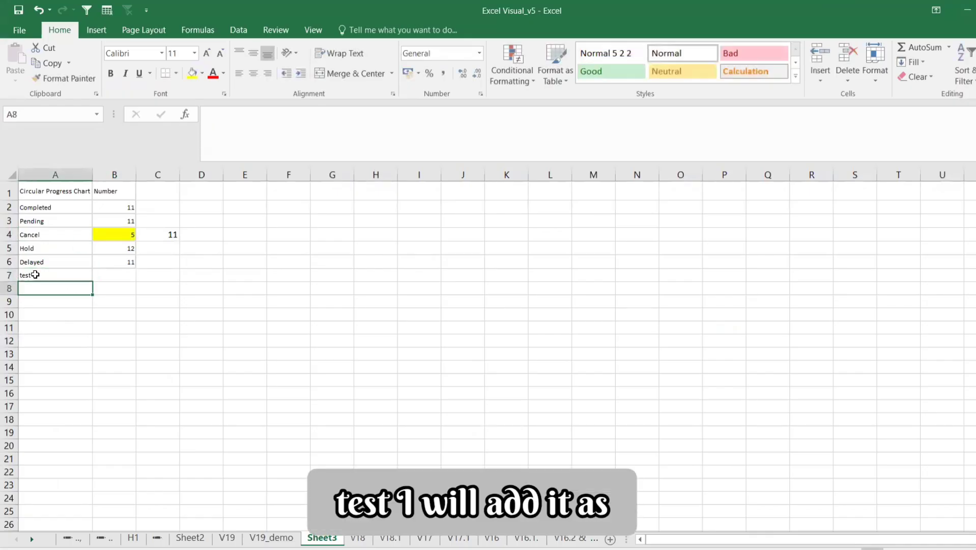
Step: Set the Cancel value in B4 to 11 and the test row's value in B7 to 1
{"action": "left_click", "coordinate": [98, 273]}
{"action": "left_click", "coordinate": [119, 233]}
{"action": "type", "text": "11"}
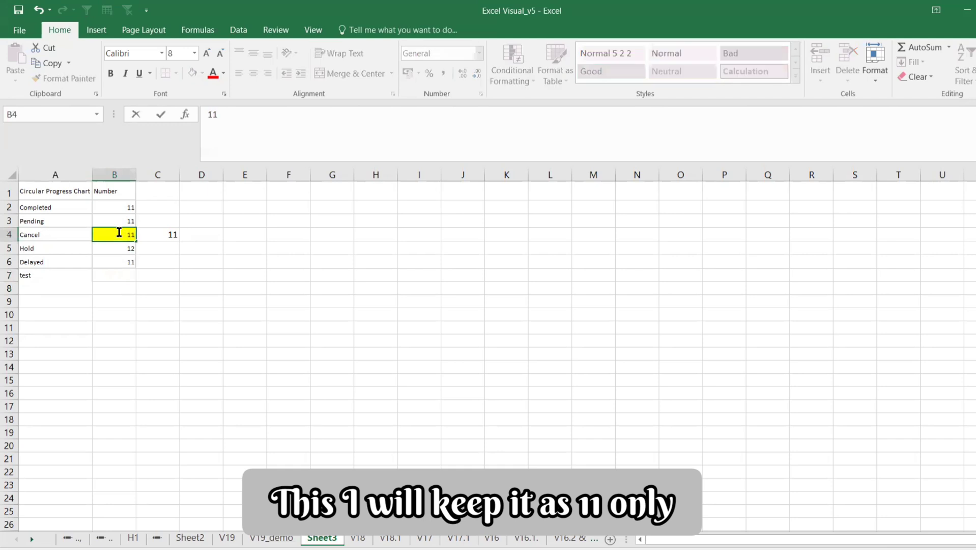
{"action": "key", "text": "Return"}
{"action": "key", "text": "Down"}
{"action": "key", "text": "Down"}
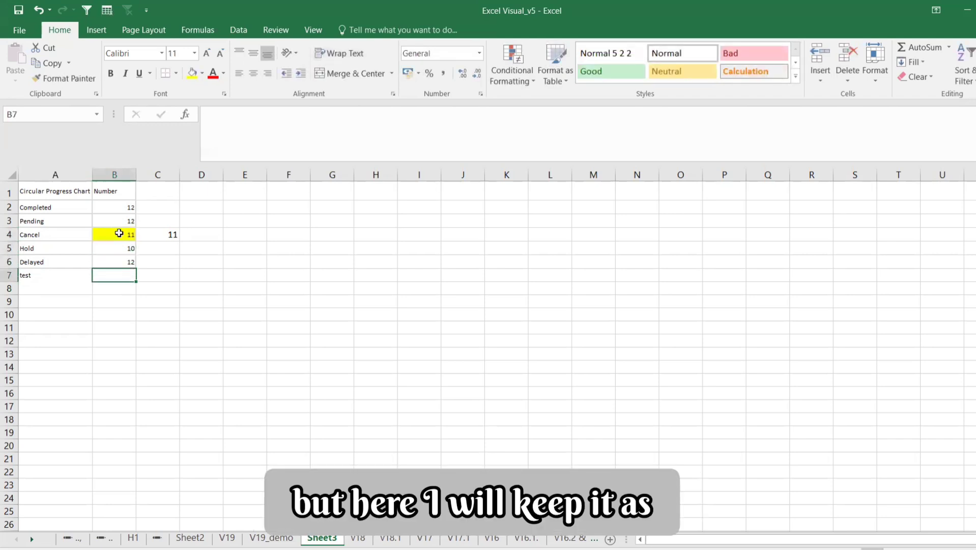
{"action": "type", "text": "1"}
{"action": "key", "text": "Return"}
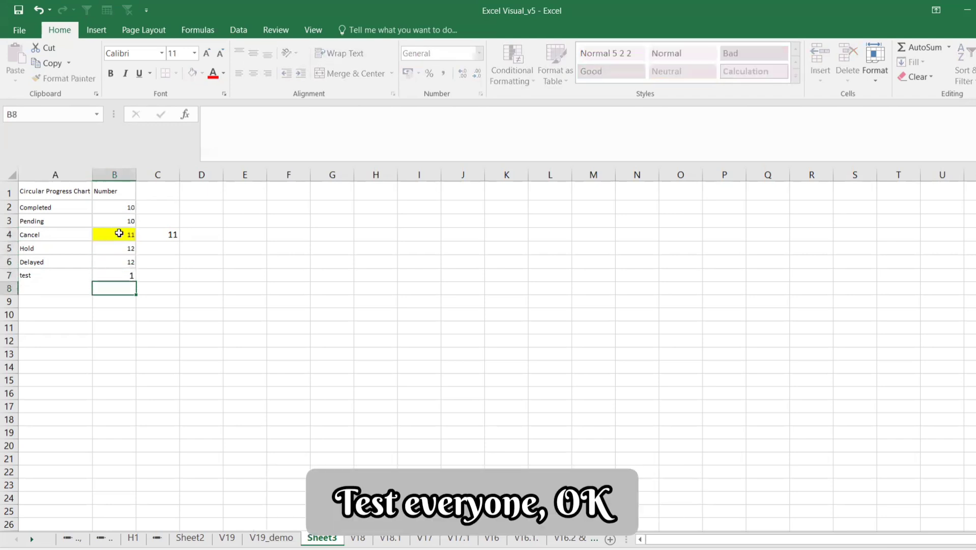
Step: Switch back to the Canva sheet and select the Delayed value in B6 to check for updated data
{"action": "left_click", "coordinate": [119, 232]}
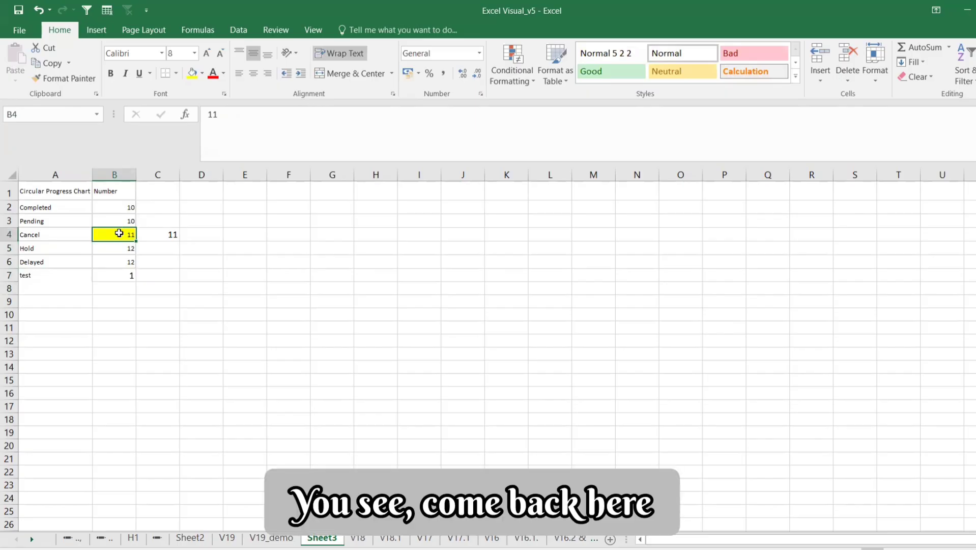
{"action": "key", "text": "alt+Tab"}
{"action": "key", "text": "alt+Tab"}
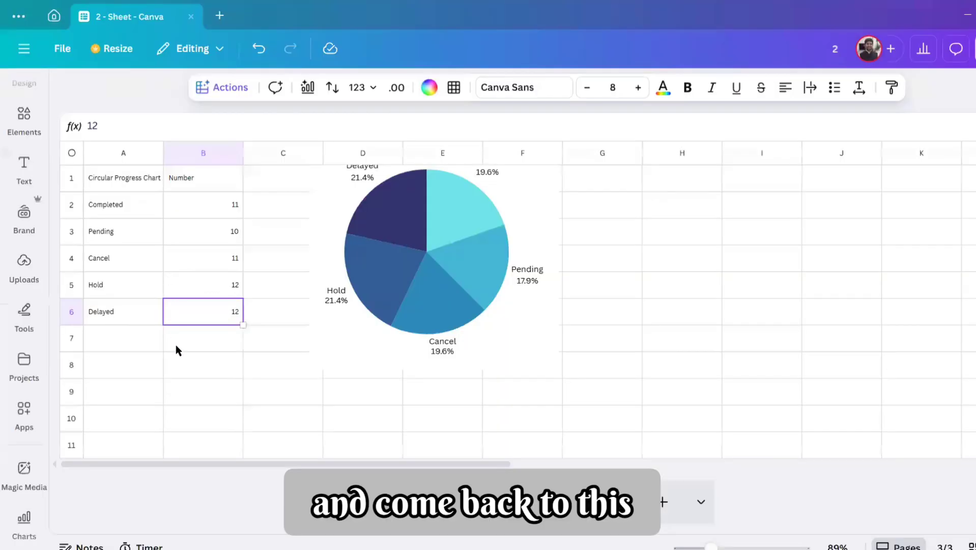
{"action": "key", "text": "Down"}
{"action": "left_click", "coordinate": [223, 312]}
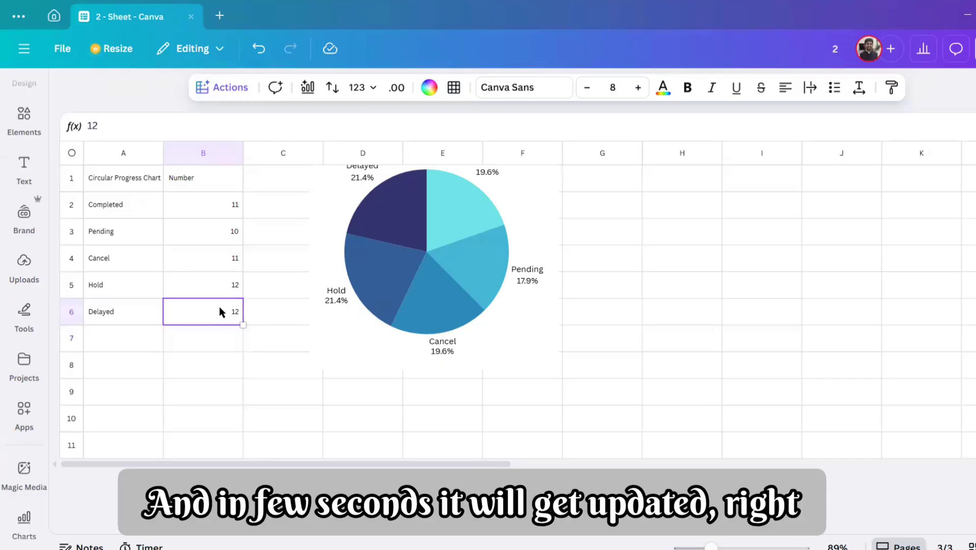
Step: Open Magic Insights from the sheet actions and enter "Give summary" as the question
{"action": "left_click", "coordinate": [237, 90]}
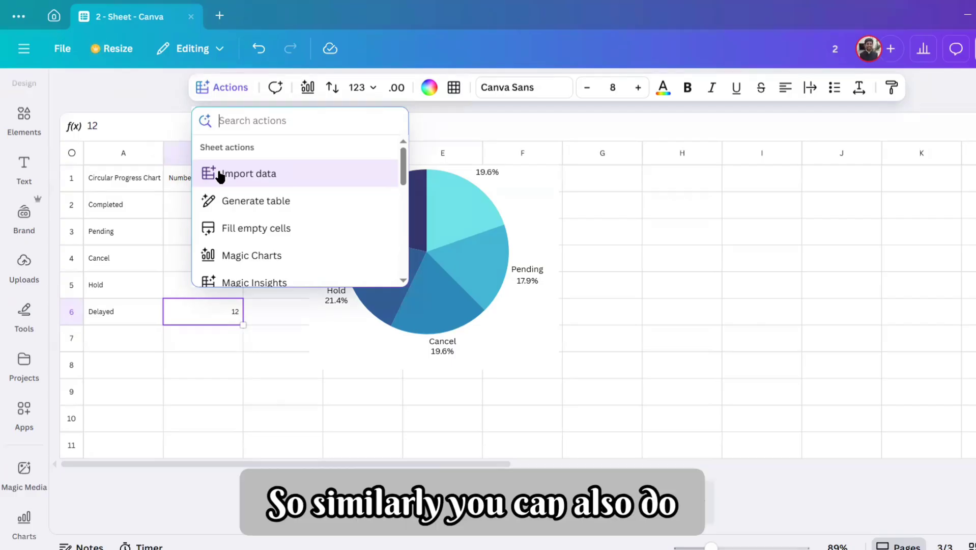
{"action": "left_click", "coordinate": [273, 278]}
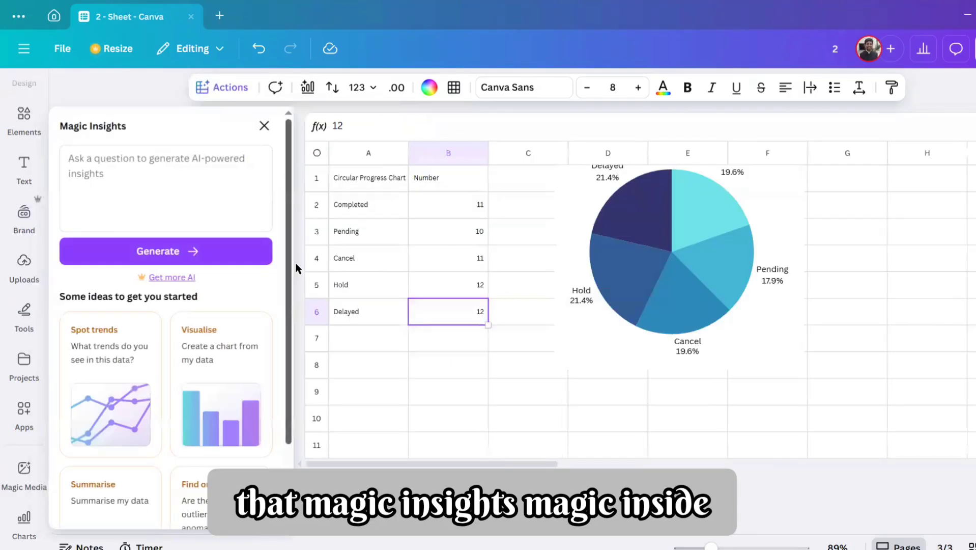
{"action": "left_click", "coordinate": [216, 192]}
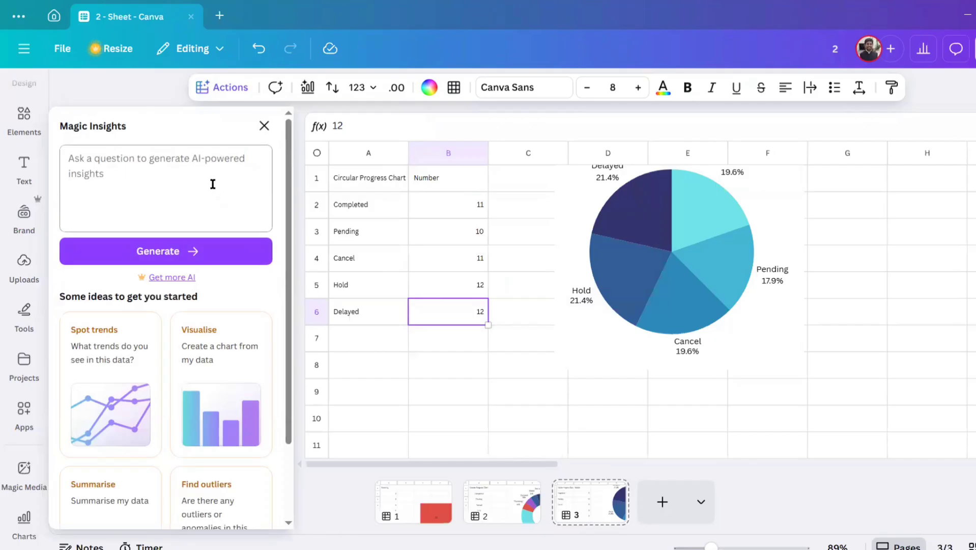
{"action": "type", "text": "G"}
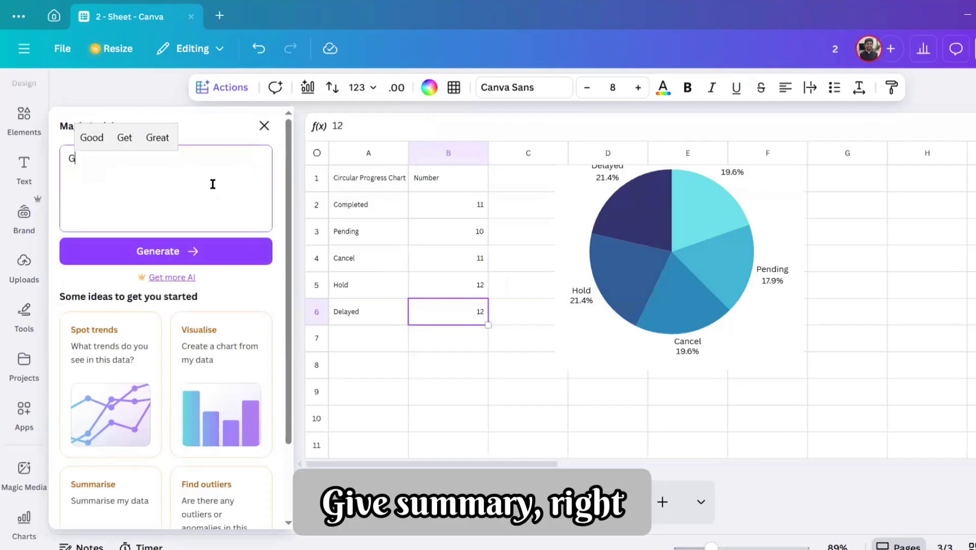
{"action": "type", "text": "ive summary "}
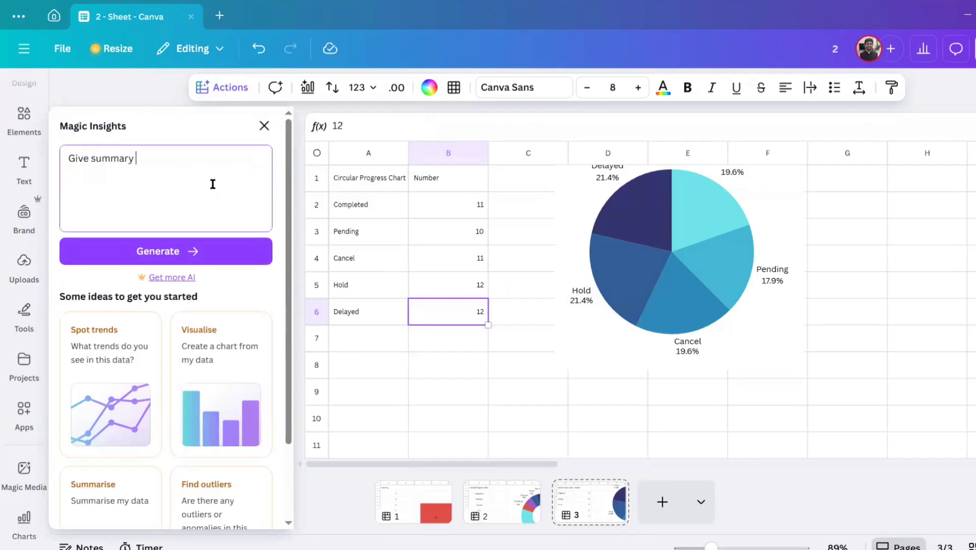
{"action": "type", "text": "through par"}
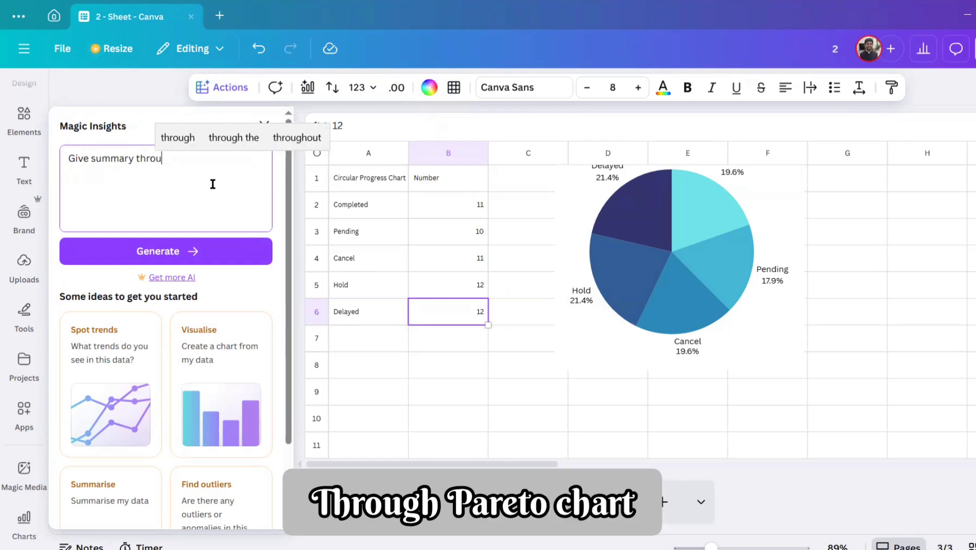
{"action": "key", "text": "BackSpace"}
{"action": "key", "text": "BackSpace"}
{"action": "key", "text": "BackSpace"}
{"action": "key", "text": "BackSpace"}
{"action": "key", "text": "BackSpace"}
{"action": "key", "text": "BackSpace"}
{"action": "key", "text": "BackSpace"}
{"action": "key", "text": "BackSpace"}
{"action": "key", "text": "BackSpace"}
{"action": "key", "text": "BackSpace"}
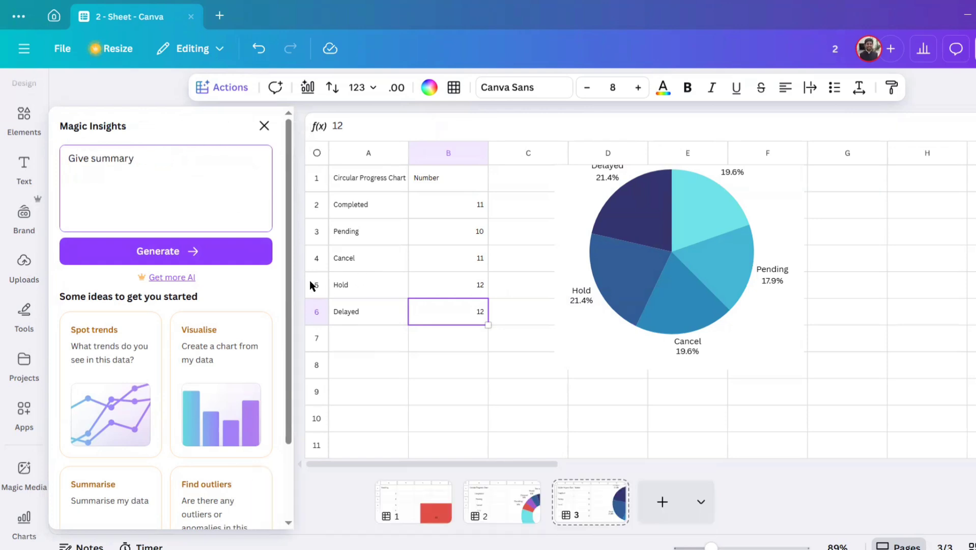
Step: Insert "statiscal descriptive" before "summary" in the Magic Insights question
{"action": "left_click", "coordinate": [90, 156]}
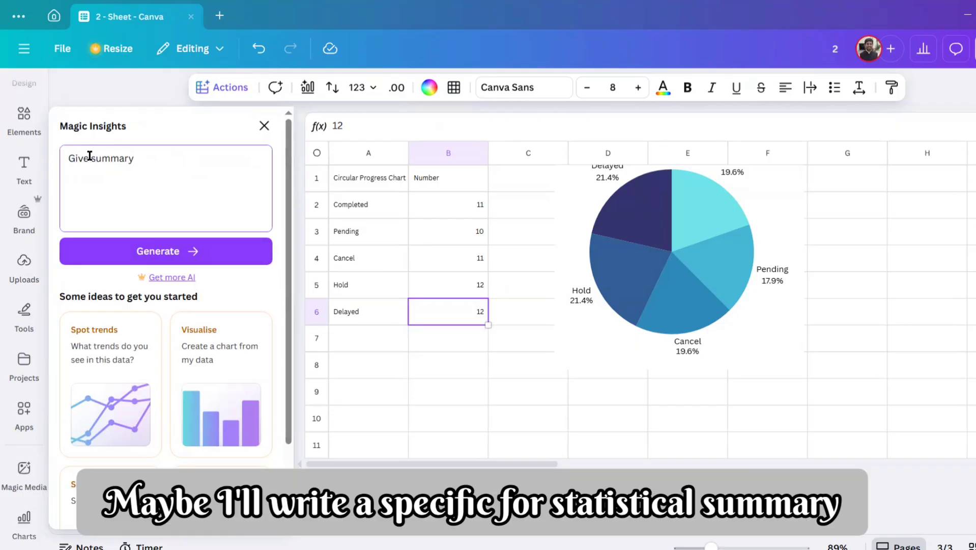
{"action": "type", "text": "sta"}
{"action": "type", "text": "tiscal"}
{"action": "type", "text": " descri"}
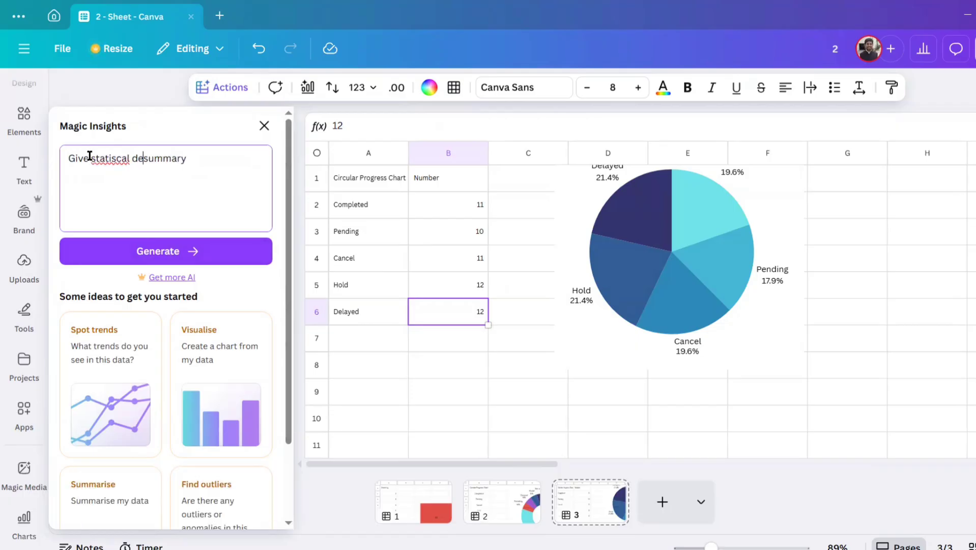
{"action": "type", "text": "ptive s"}
Step: Correct the misspelled word to "statistical" in the Magic Insights question and generate the insights
{"action": "right_click", "coordinate": [102, 157]}
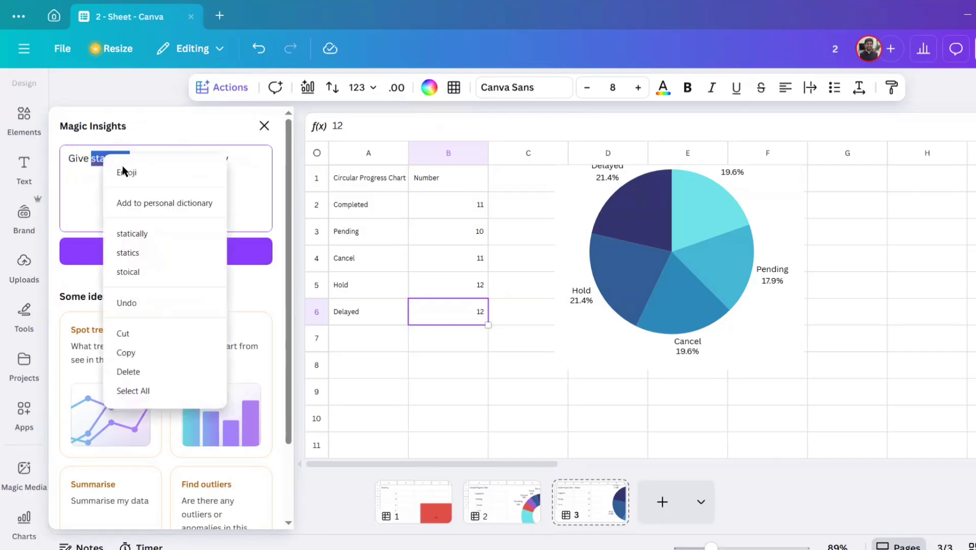
{"action": "key", "text": "Escape"}
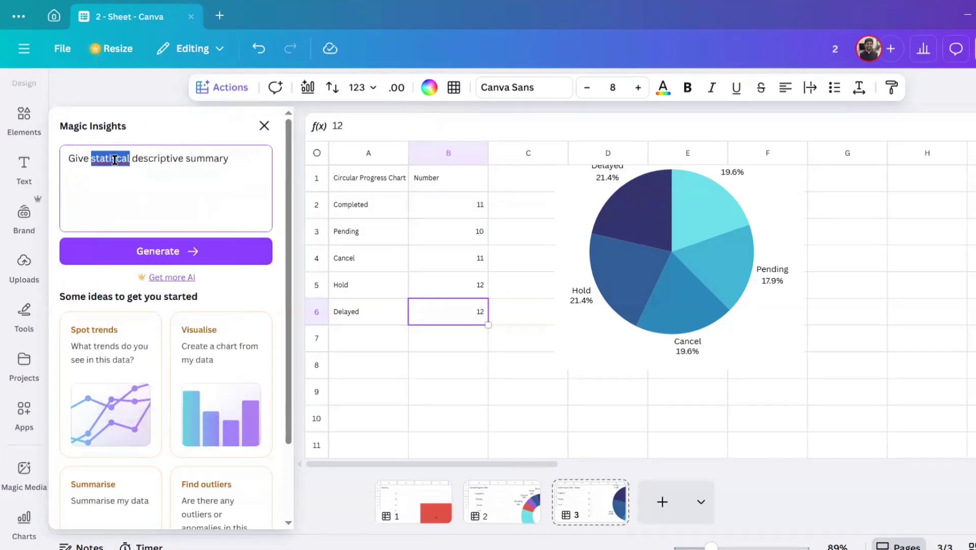
{"action": "left_click", "coordinate": [115, 159]}
{"action": "key", "text": "Delete"}
{"action": "key", "text": "Delete"}
{"action": "key", "text": "Delete"}
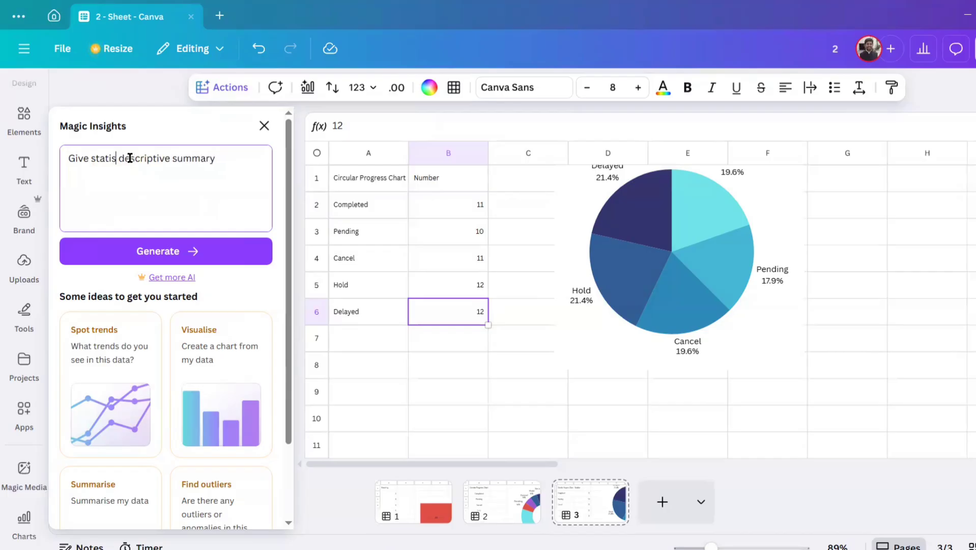
{"action": "type", "text": "tical"}
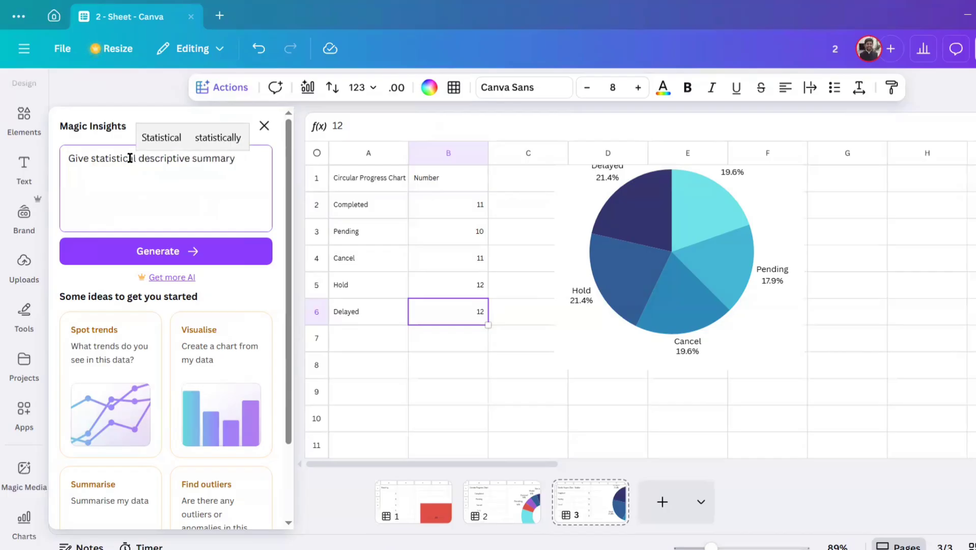
{"action": "left_click", "coordinate": [190, 251]}
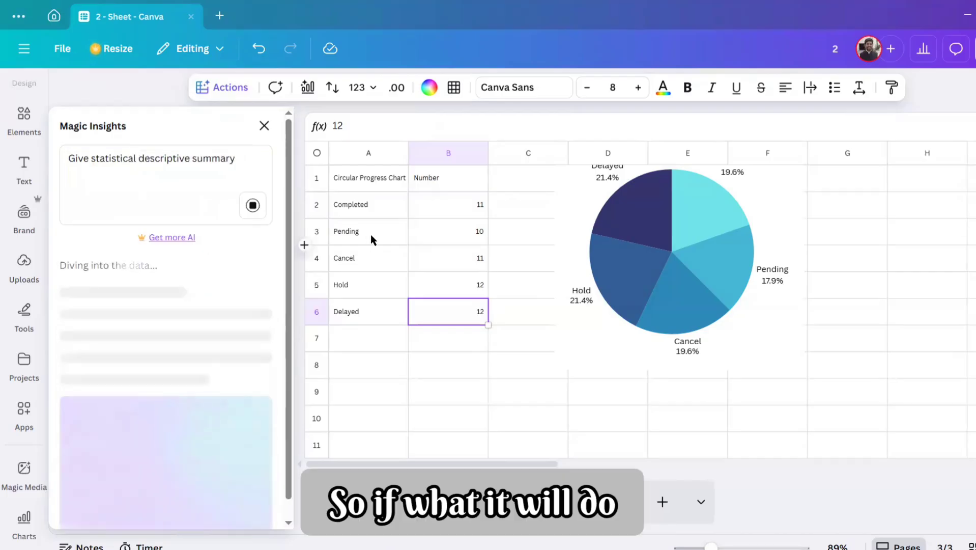
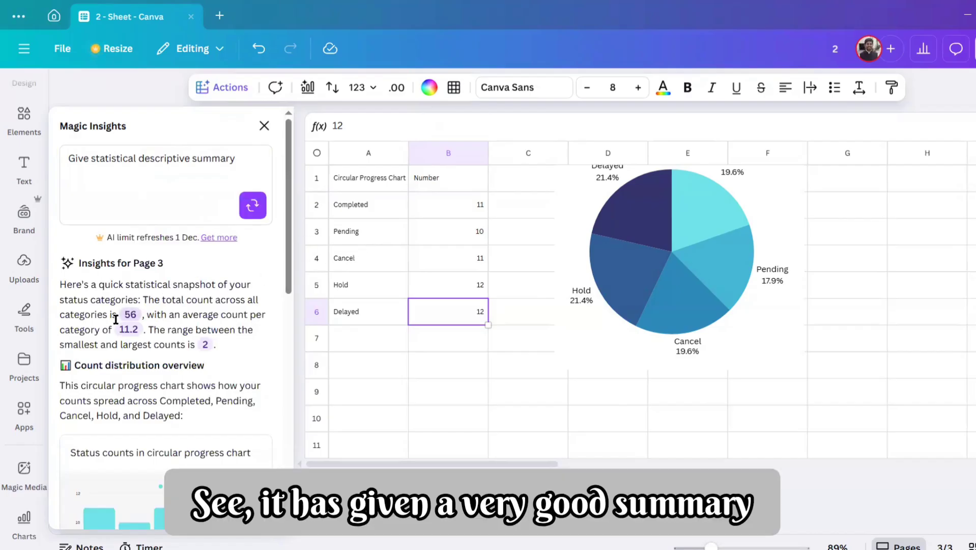
Step: Review the Magic Insights statistical summary, including the count distribution overview and category shares charts
{"action": "mouse_move", "coordinate": [135, 322]}
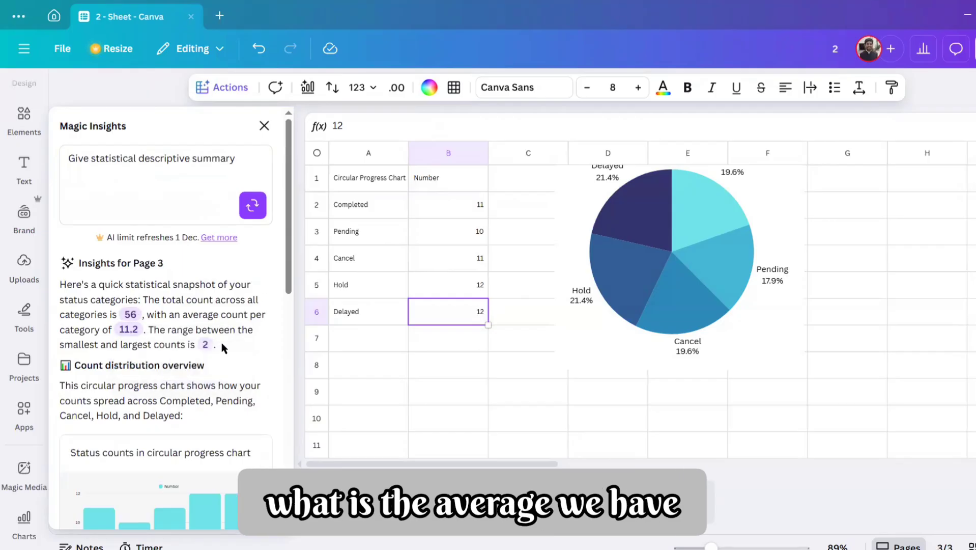
{"action": "mouse_move", "coordinate": [210, 351]}
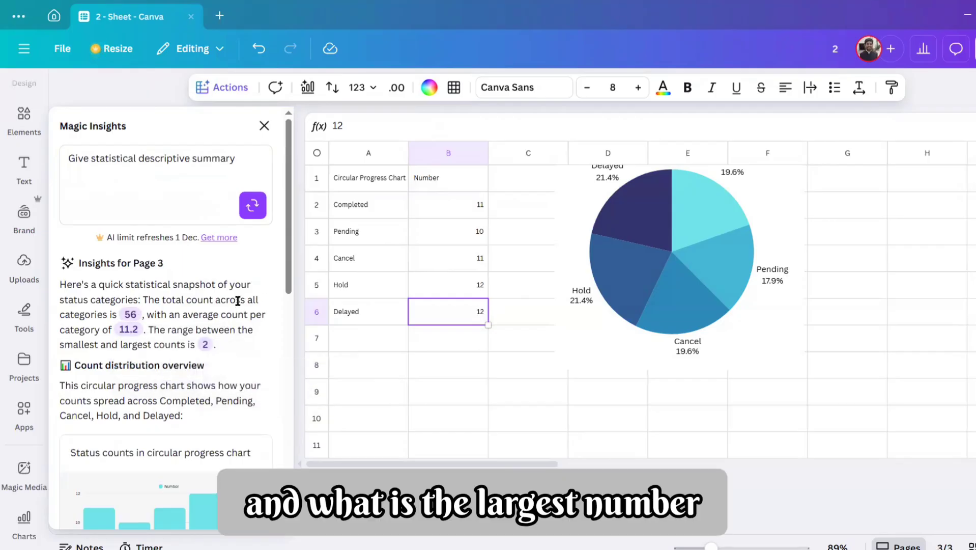
{"action": "scroll", "coordinate": [215, 326], "scroll_direction": "down", "scroll_amount": 1}
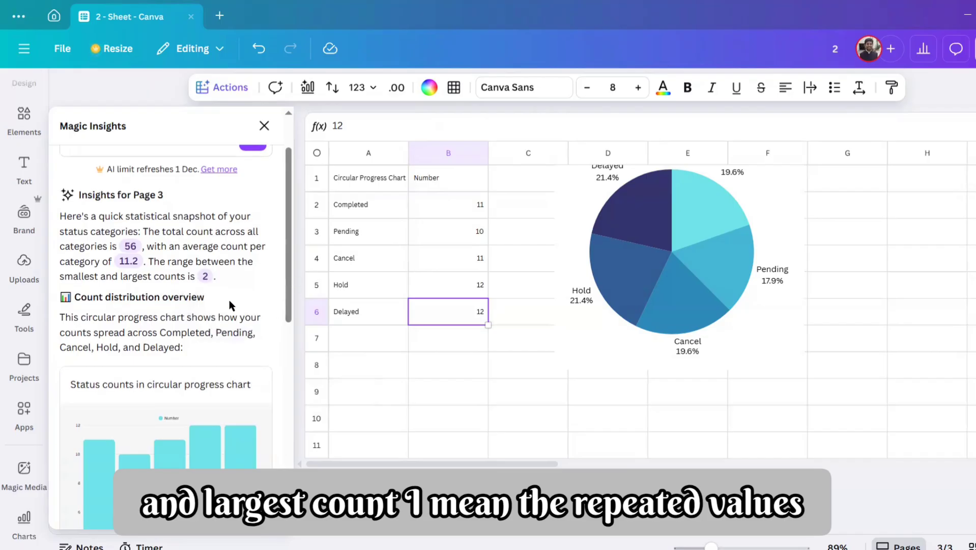
{"action": "scroll", "coordinate": [226, 328], "scroll_direction": "down", "scroll_amount": 6}
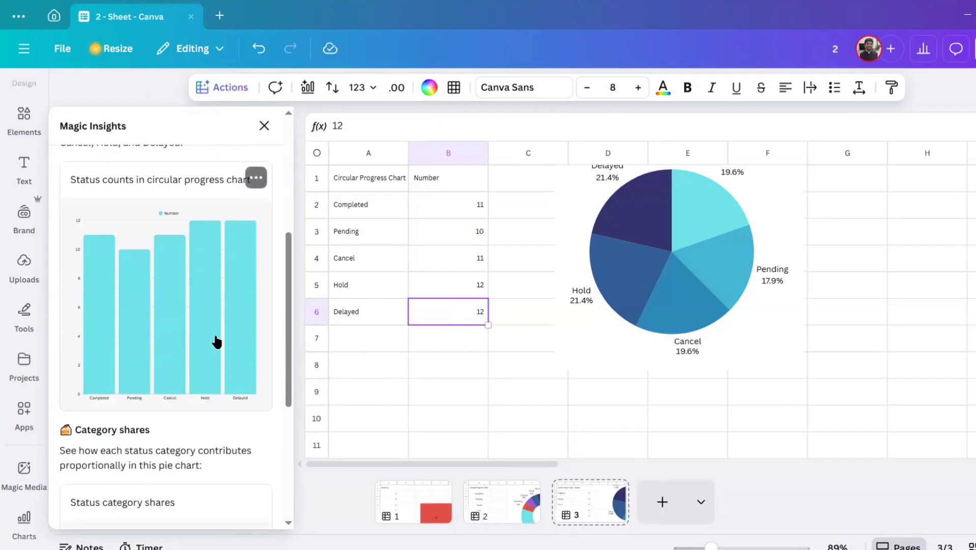
{"action": "scroll", "coordinate": [215, 340], "scroll_direction": "down", "scroll_amount": 3}
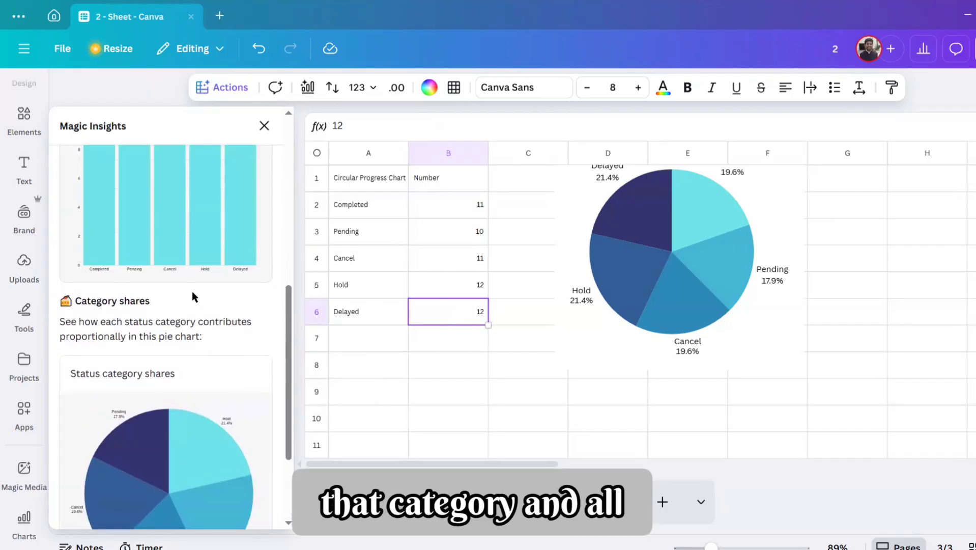
{"action": "scroll", "coordinate": [204, 318], "scroll_direction": "up", "scroll_amount": 10}
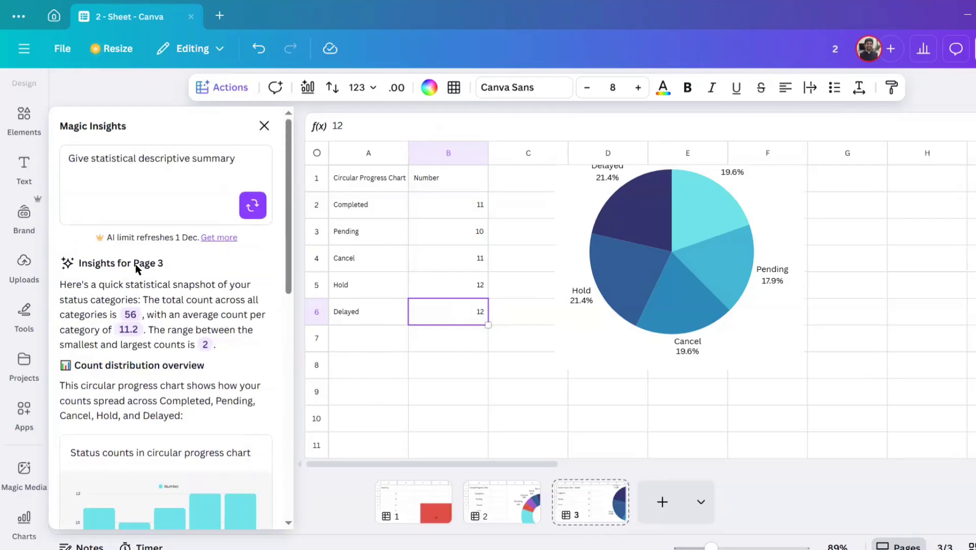
{"action": "scroll", "coordinate": [242, 321], "scroll_direction": "down", "scroll_amount": 6}
{"action": "scroll", "coordinate": [241, 321], "scroll_direction": "down", "scroll_amount": 6}
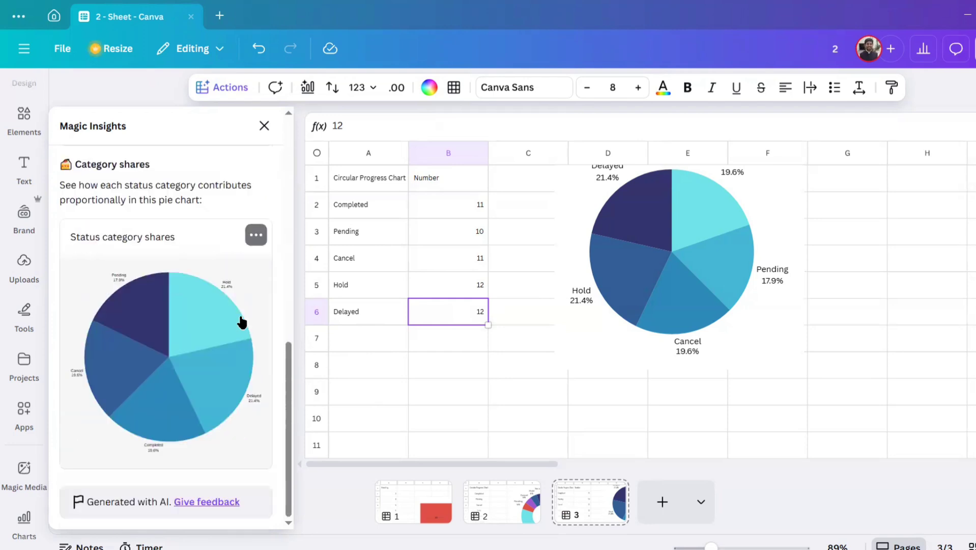
Step: Add the status counts bar chart from the Magic Insights results to a new presentation page
{"action": "scroll", "coordinate": [172, 375], "scroll_direction": "up", "scroll_amount": 5}
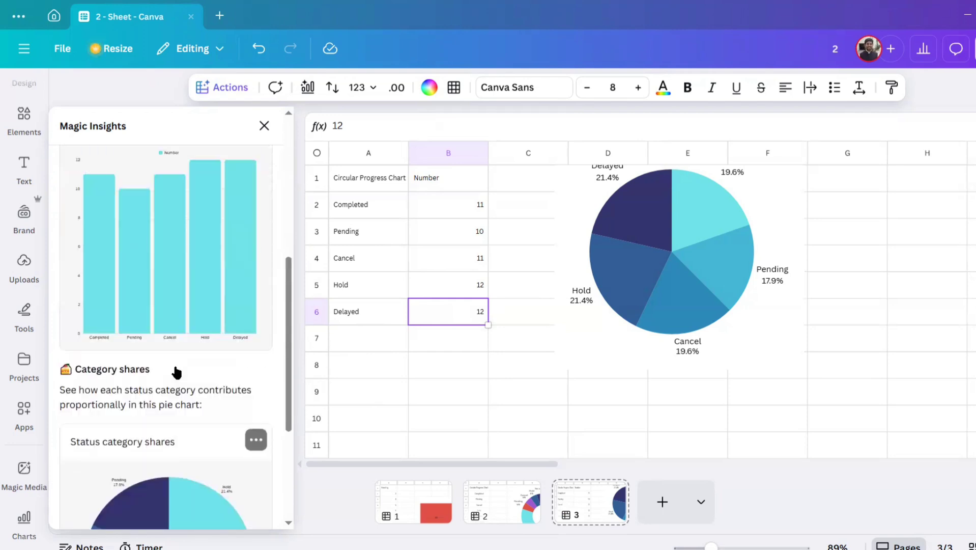
{"action": "scroll", "coordinate": [240, 398], "scroll_direction": "up", "scroll_amount": 5}
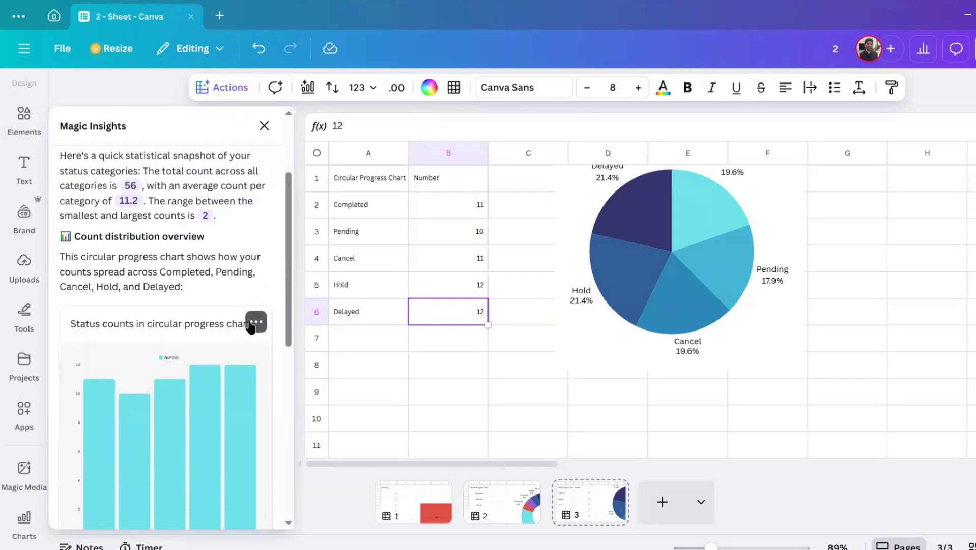
{"action": "left_click", "coordinate": [252, 323]}
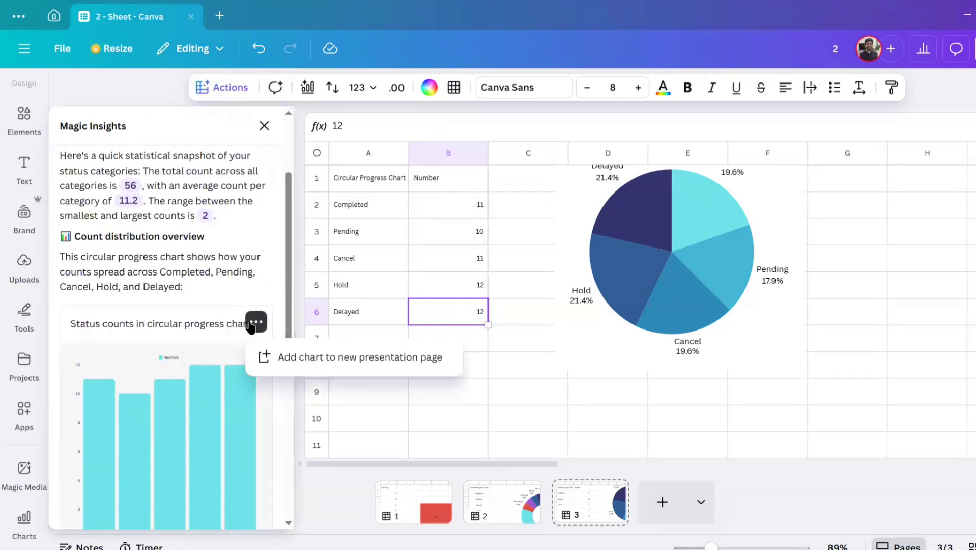
{"action": "left_click", "coordinate": [329, 358]}
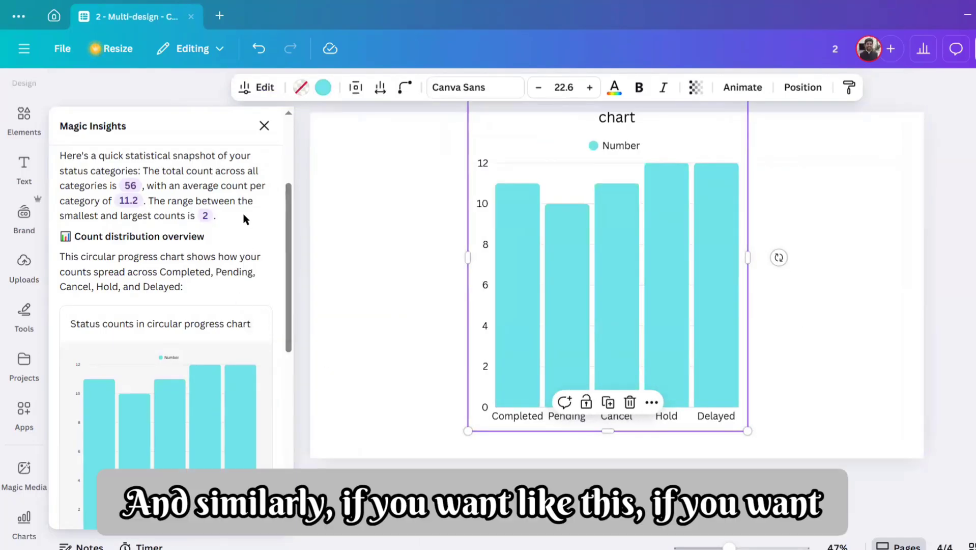
{"action": "scroll", "coordinate": [244, 216], "scroll_direction": "up", "scroll_amount": 3}
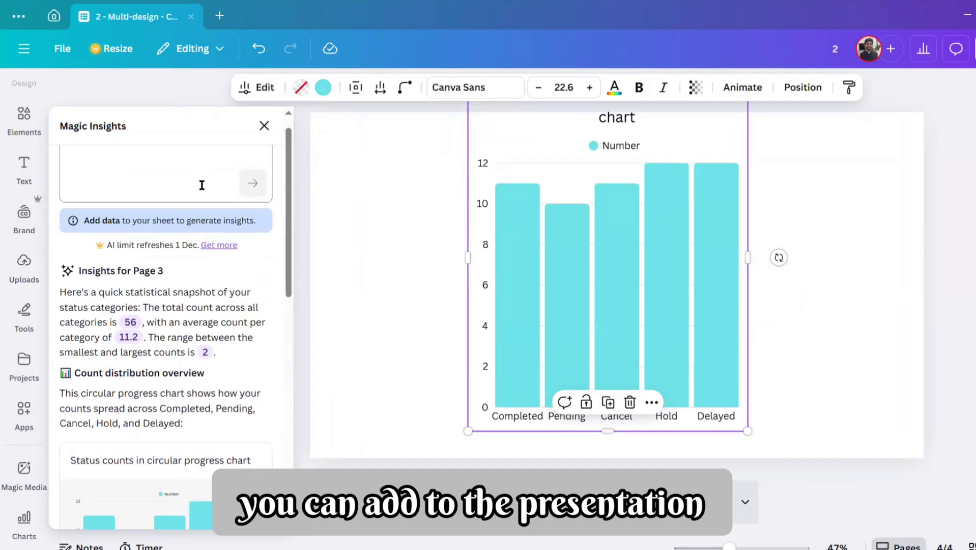
{"action": "scroll", "coordinate": [219, 260], "scroll_direction": "up", "scroll_amount": 1}
{"action": "left_click", "coordinate": [705, 504]}
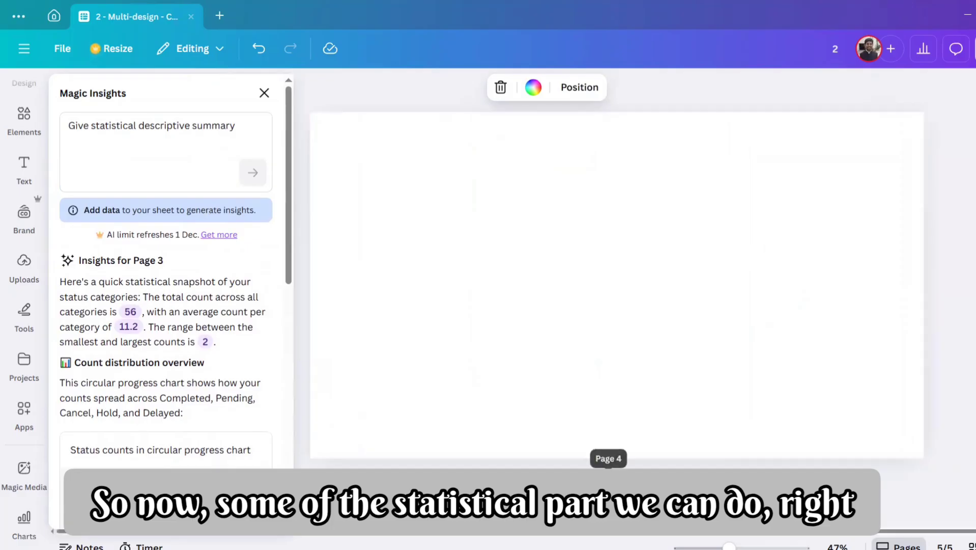
{"action": "left_click", "coordinate": [619, 502]}
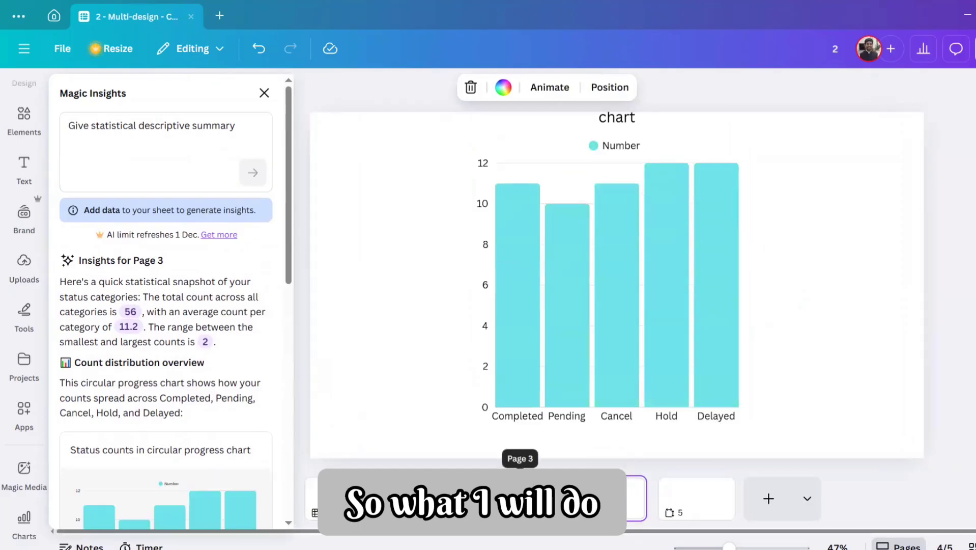
{"action": "left_click", "coordinate": [767, 498]}
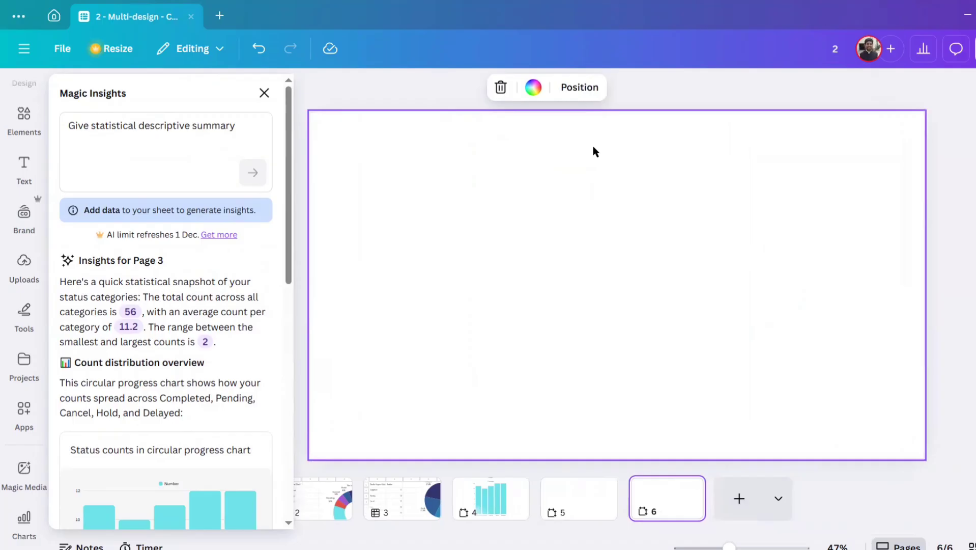
{"action": "key", "text": "Delete"}
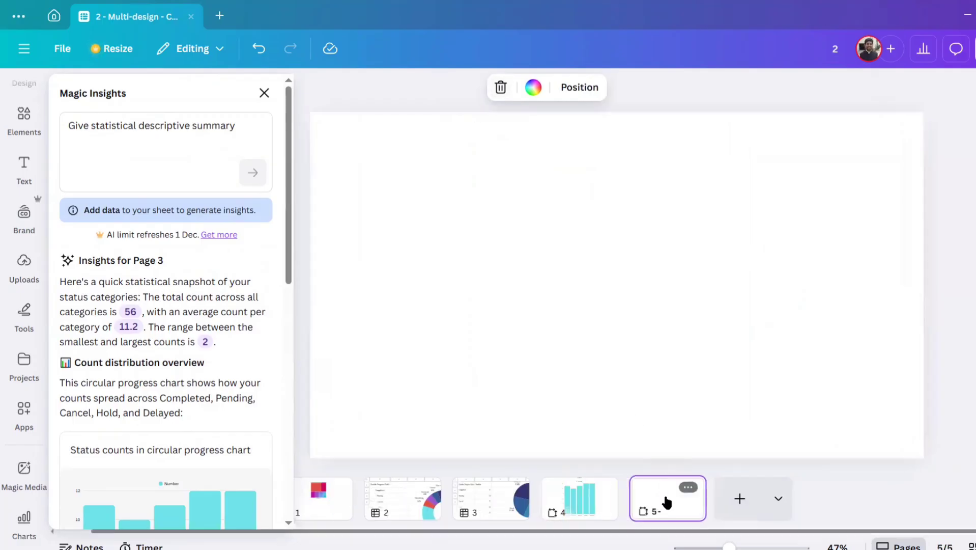
{"action": "key", "text": "Delete"}
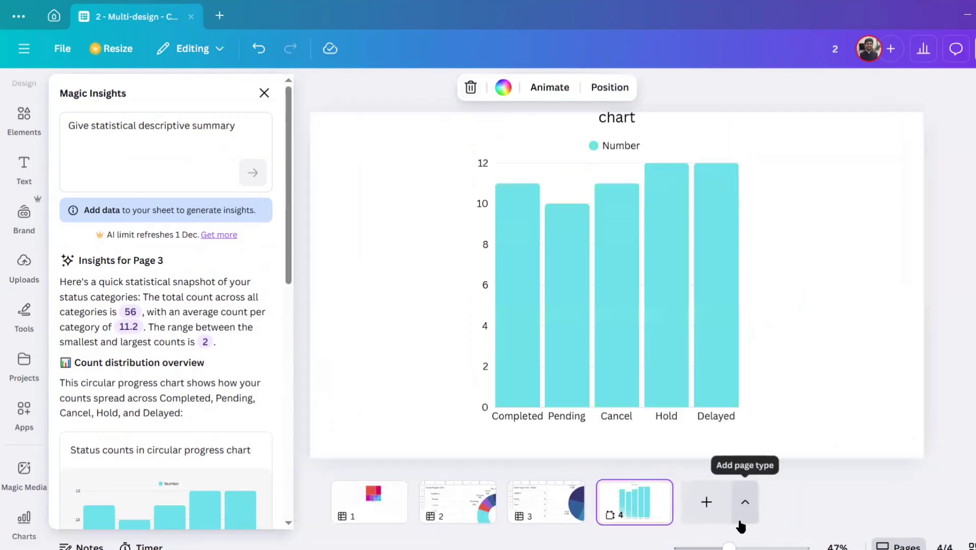
Step: Add a new sheet page to the design and select its cell A1
{"action": "left_click", "coordinate": [744, 504]}
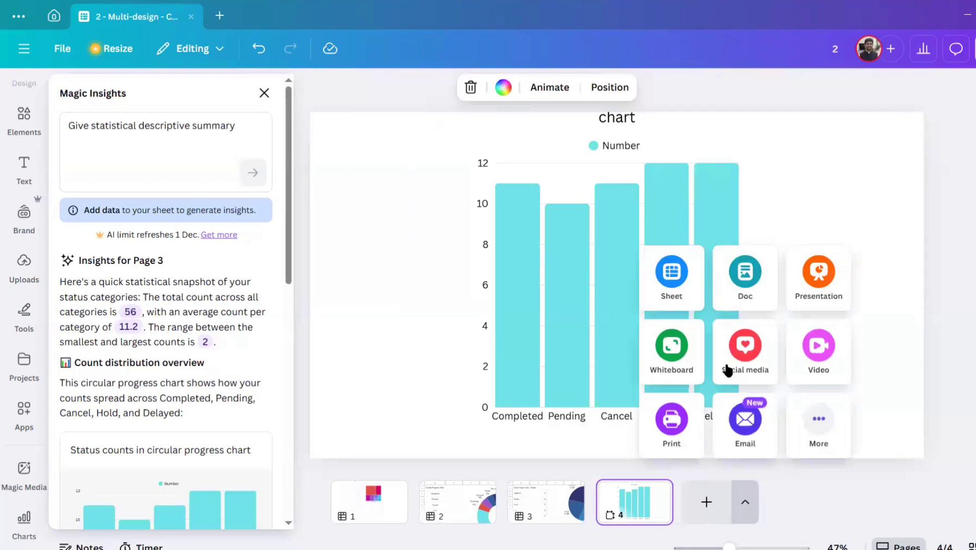
{"action": "left_click", "coordinate": [681, 281]}
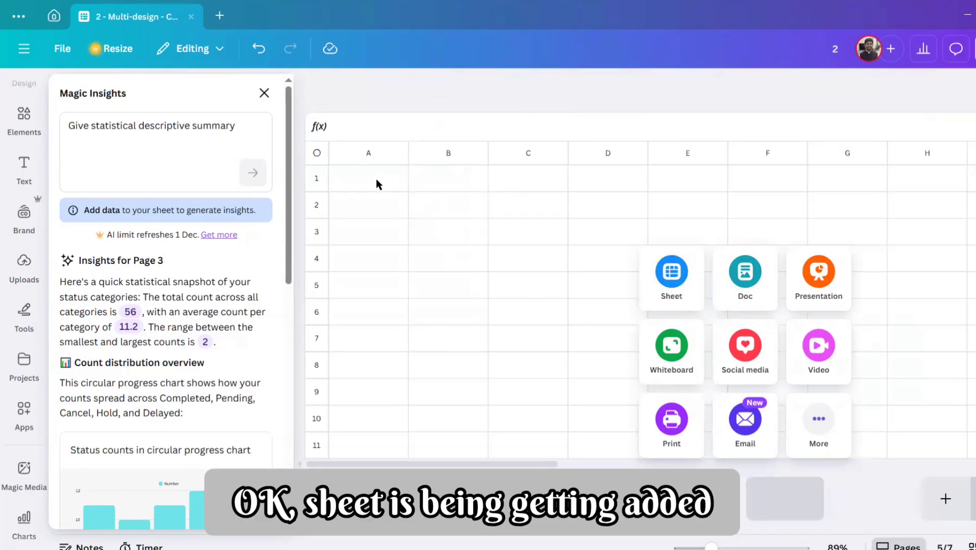
{"action": "left_click", "coordinate": [377, 182]}
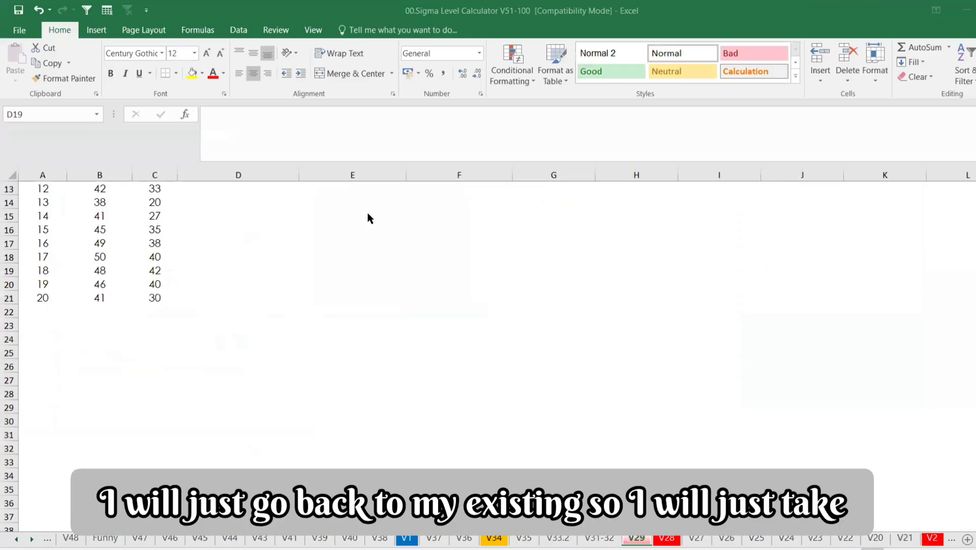
Step: Switch to Excel, copy the Temperature and Foam columns from worksheet V29, and paste them at A1 of the new Canva sheet
{"action": "left_click", "coordinate": [238, 269]}
{"action": "left_click", "coordinate": [601, 540]}
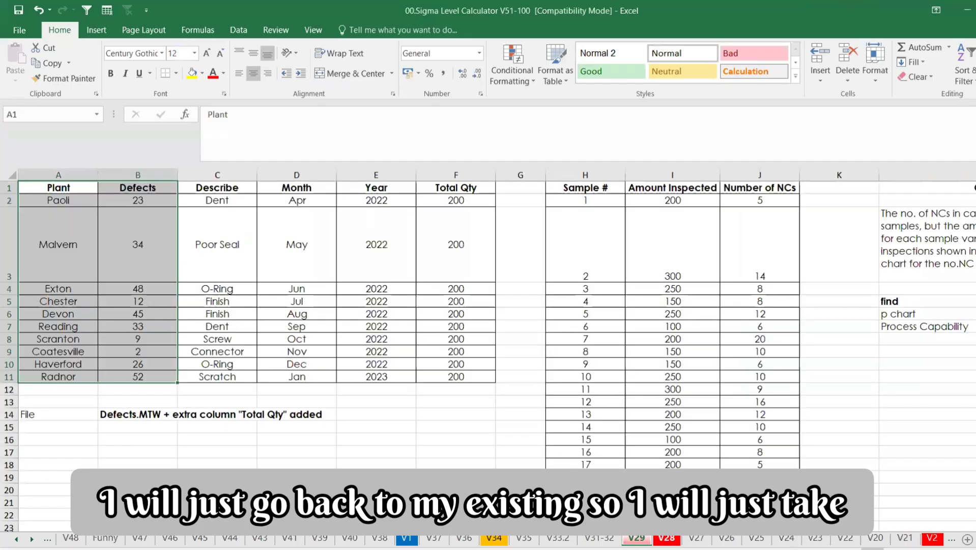
{"action": "left_click", "coordinate": [637, 539]}
{"action": "scroll", "coordinate": [198, 295], "scroll_direction": "up", "scroll_amount": 4}
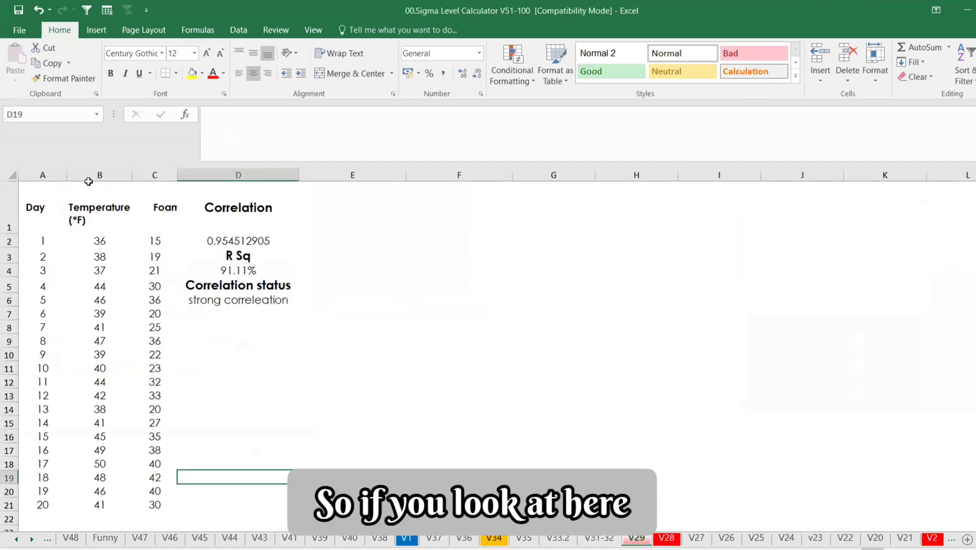
{"action": "left_click_drag", "start_coordinate": [89, 174], "coordinate": [159, 173]}
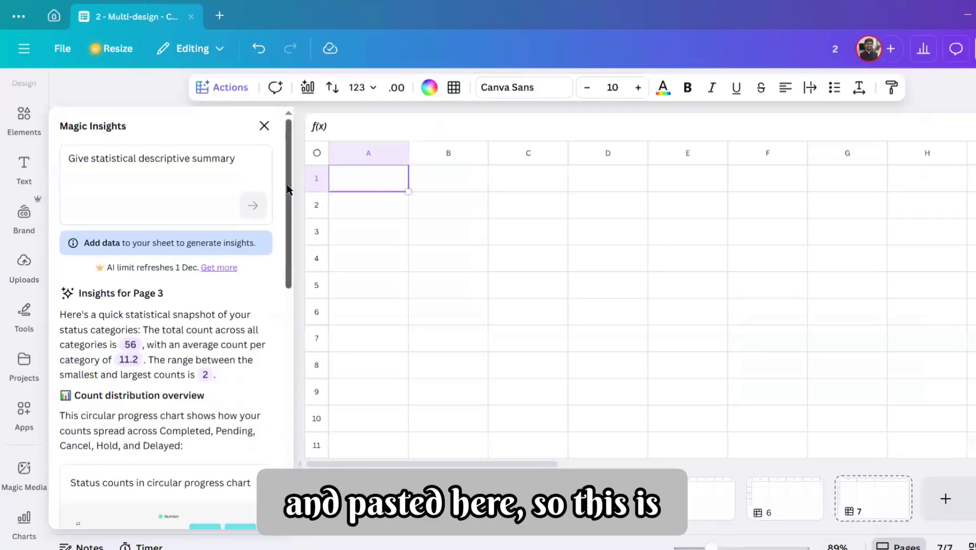
{"action": "key", "text": "ctrl+v"}
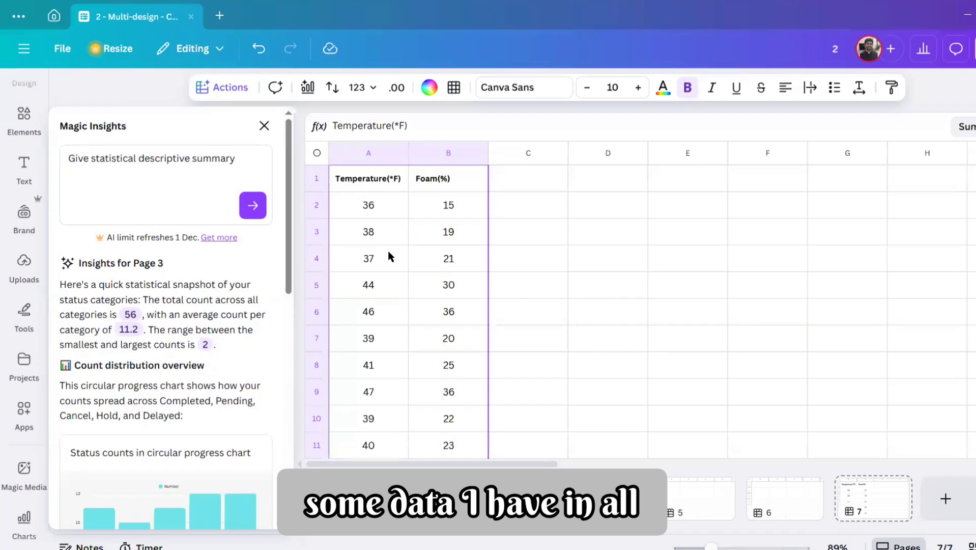
Step: Insert the Scatterplot suggested by Magic Charts for the temperature and foam data in A1:B21
{"action": "left_click", "coordinate": [308, 88]}
{"action": "mouse_move", "coordinate": [218, 362]}
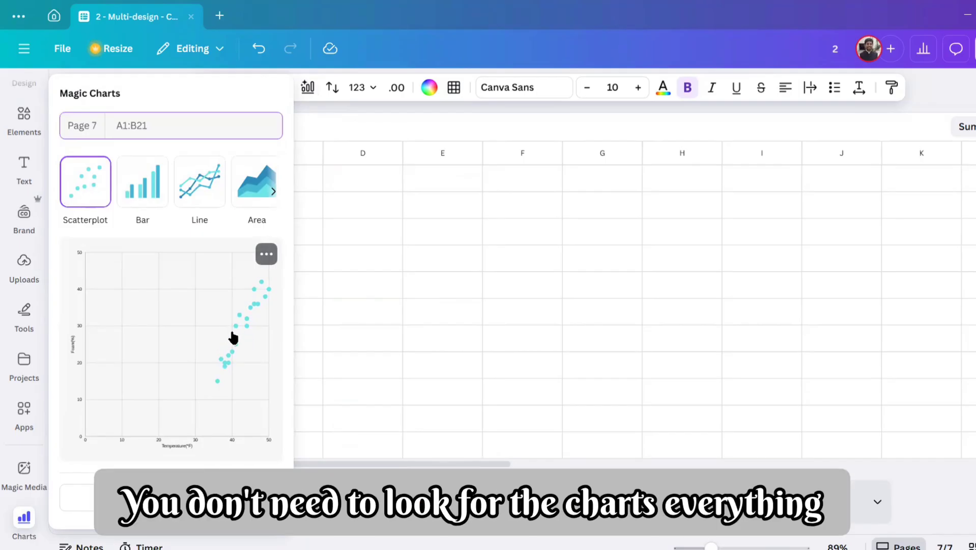
{"action": "left_click", "coordinate": [240, 338]}
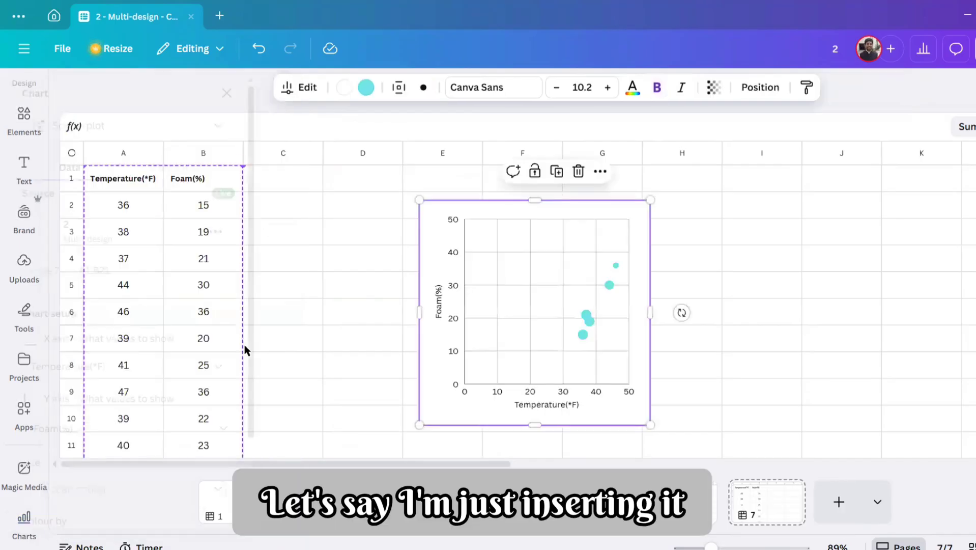
Step: Enlarge the scatterplot slightly and move it directly beside the Temperature and Foam data
{"action": "left_click_drag", "start_coordinate": [662, 425], "coordinate": [613, 407]}
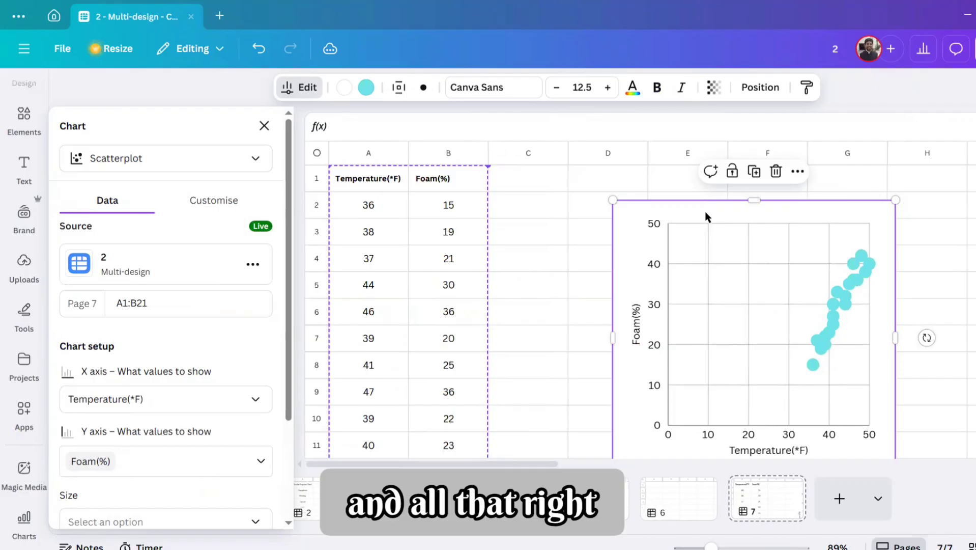
{"action": "left_click", "coordinate": [670, 211]}
{"action": "left_click", "coordinate": [571, 211]}
{"action": "left_click_drag", "start_coordinate": [571, 210], "coordinate": [456, 182]}
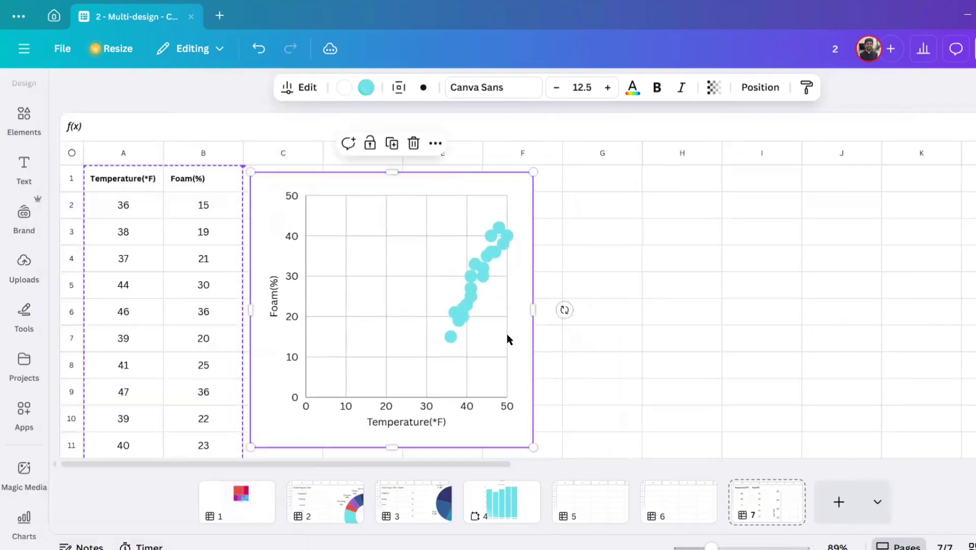
Step: Open the scatterplot's data settings and check the X axis, Y axis and size options
{"action": "double_click", "coordinate": [342, 406]}
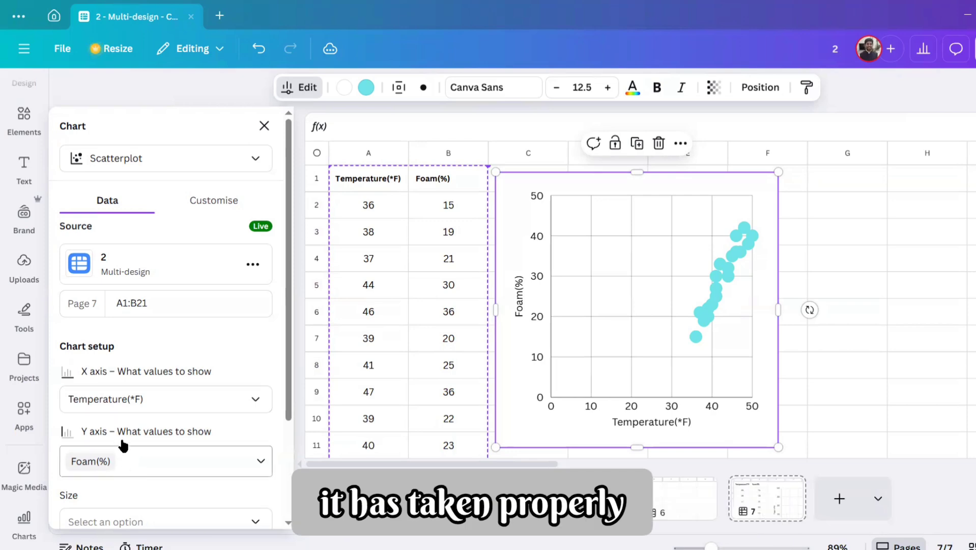
{"action": "scroll", "coordinate": [168, 376], "scroll_direction": "down", "scroll_amount": 2}
{"action": "scroll", "coordinate": [168, 377], "scroll_direction": "down", "scroll_amount": 2}
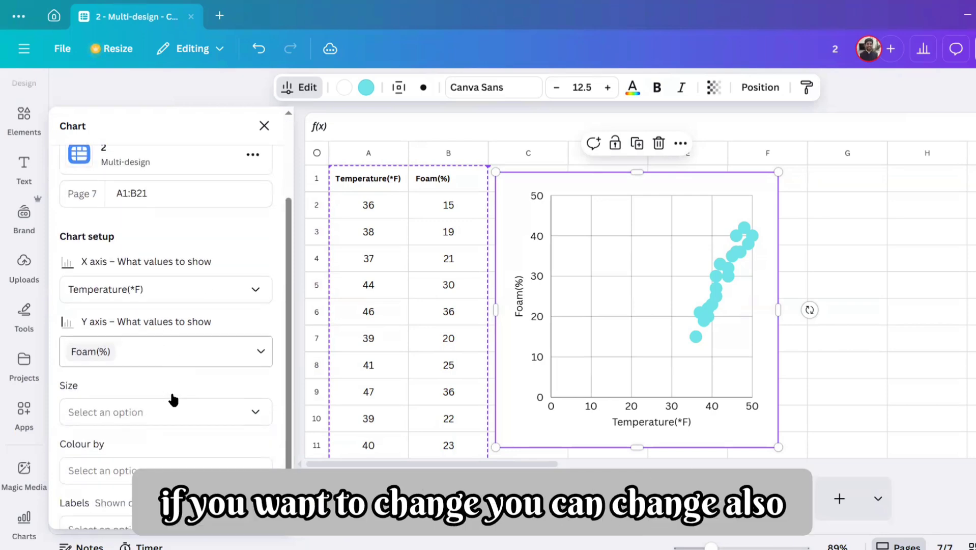
{"action": "left_click", "coordinate": [175, 399]}
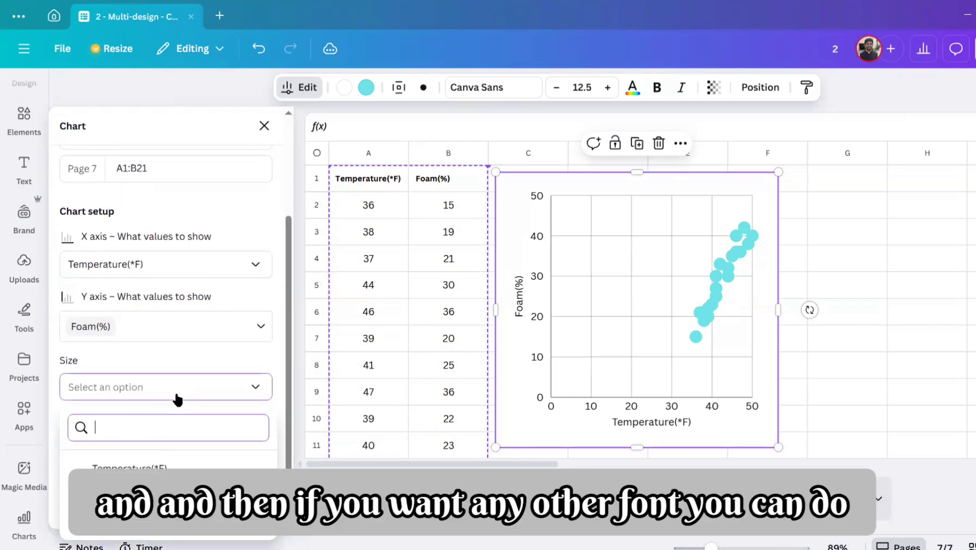
{"action": "left_click", "coordinate": [206, 365]}
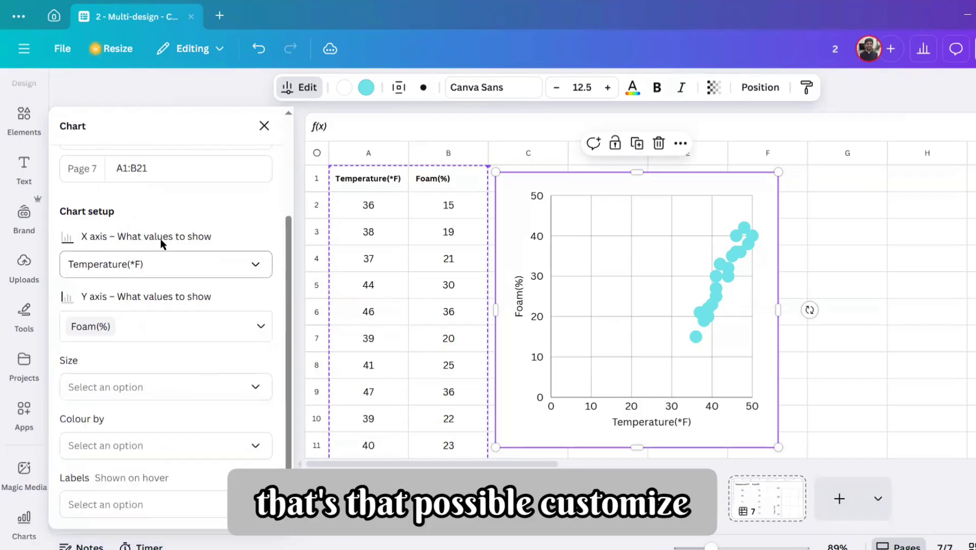
Step: Open the scatterplot's customisation options and set its title to "Scatter diagram"
{"action": "scroll", "coordinate": [160, 239], "scroll_direction": "up", "scroll_amount": 4}
{"action": "left_click", "coordinate": [199, 208]}
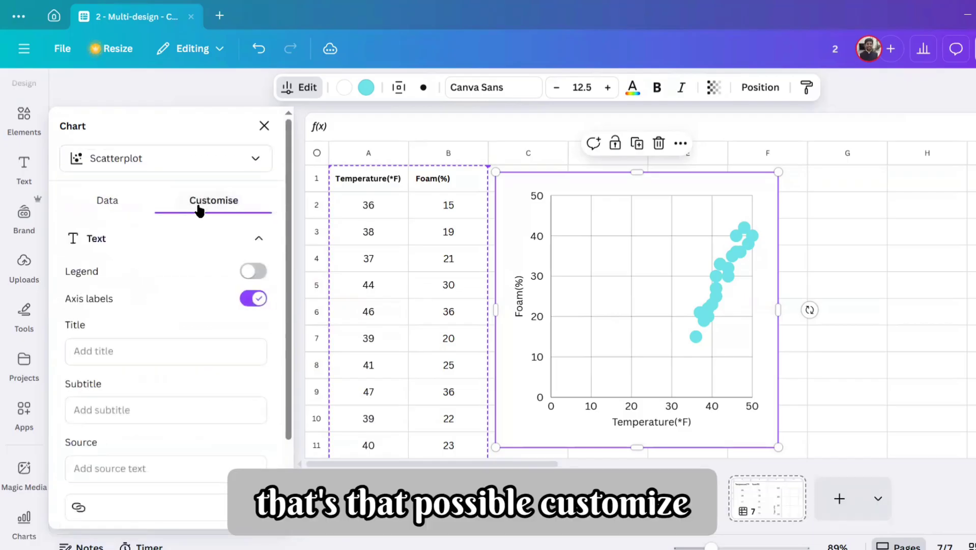
{"action": "left_click", "coordinate": [178, 349]}
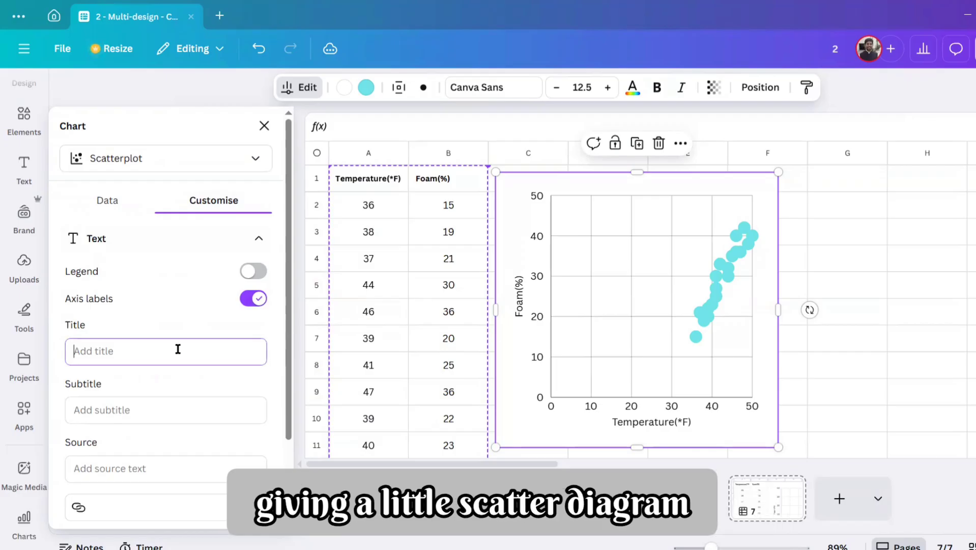
{"action": "type", "text": "Scatter diagram"}
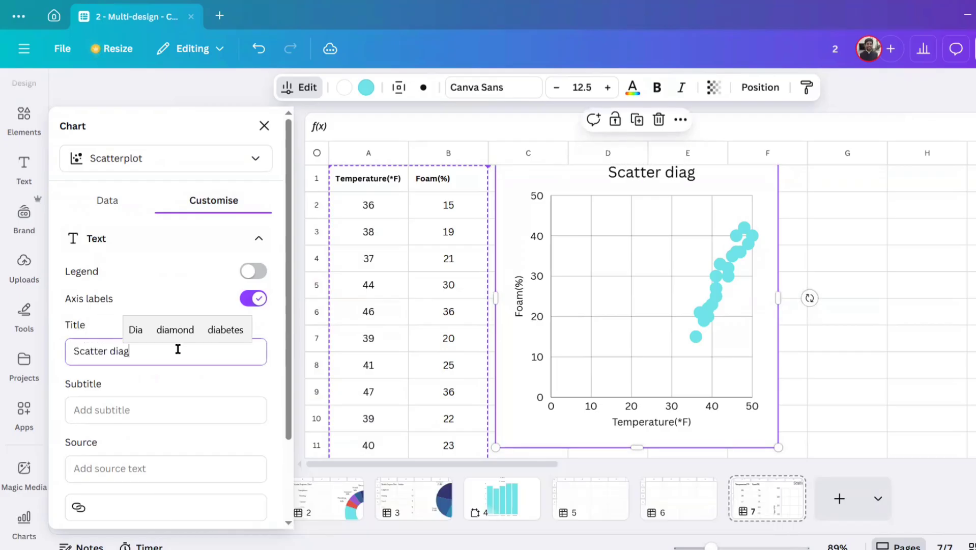
Step: Open the scatterplot's X axis options and set the axis minimum to 30
{"action": "left_click", "coordinate": [159, 460]}
{"action": "scroll", "coordinate": [160, 458], "scroll_direction": "down", "scroll_amount": 2}
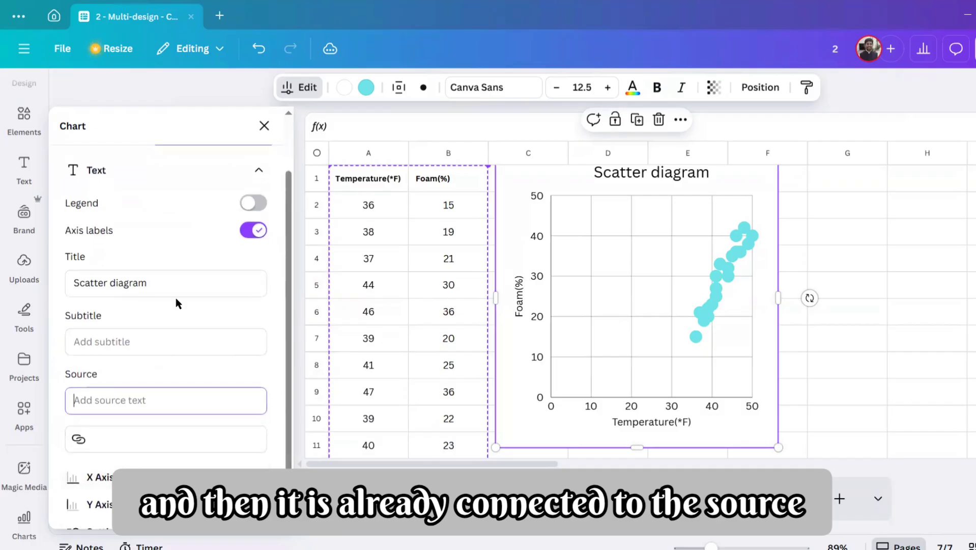
{"action": "left_click", "coordinate": [97, 477]}
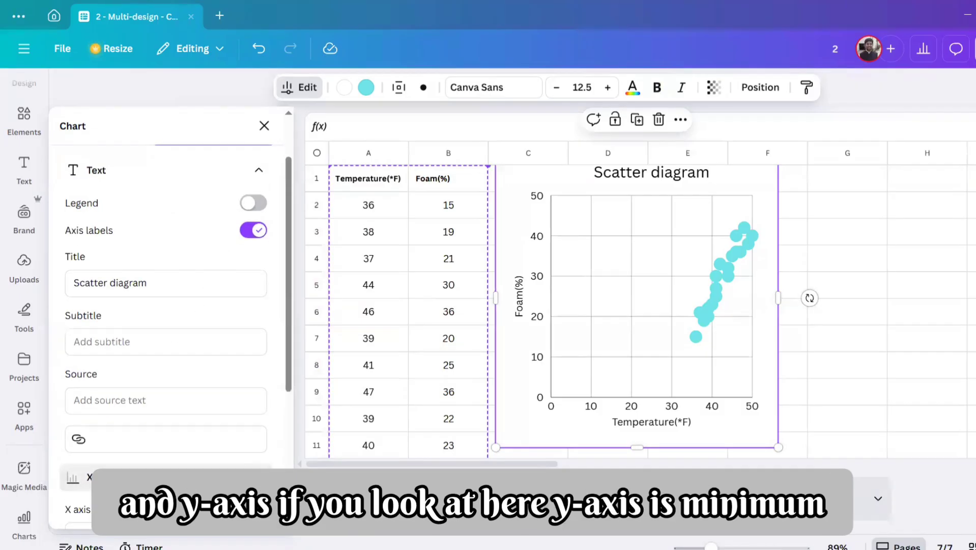
{"action": "scroll", "coordinate": [194, 399], "scroll_direction": "down", "scroll_amount": 4}
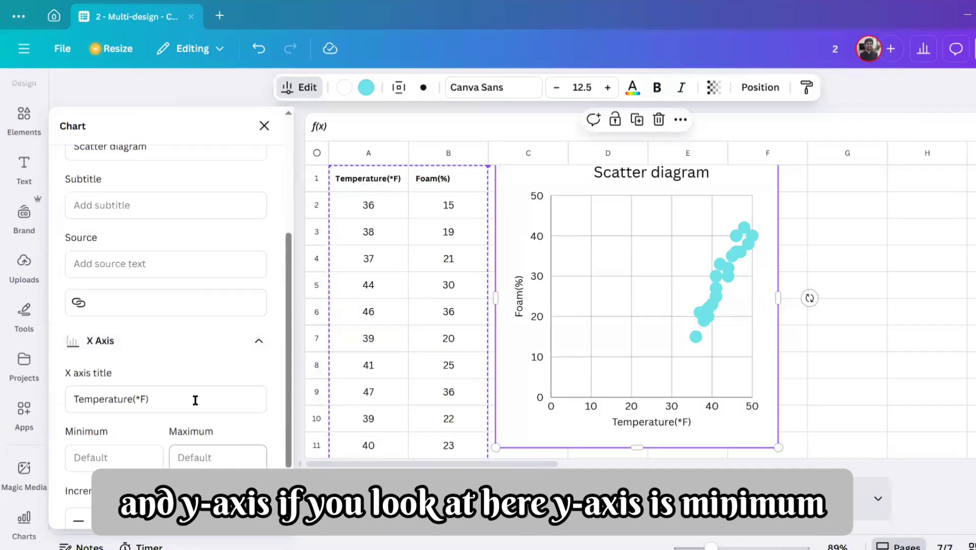
{"action": "left_click", "coordinate": [145, 453]}
{"action": "type", "text": "30"}
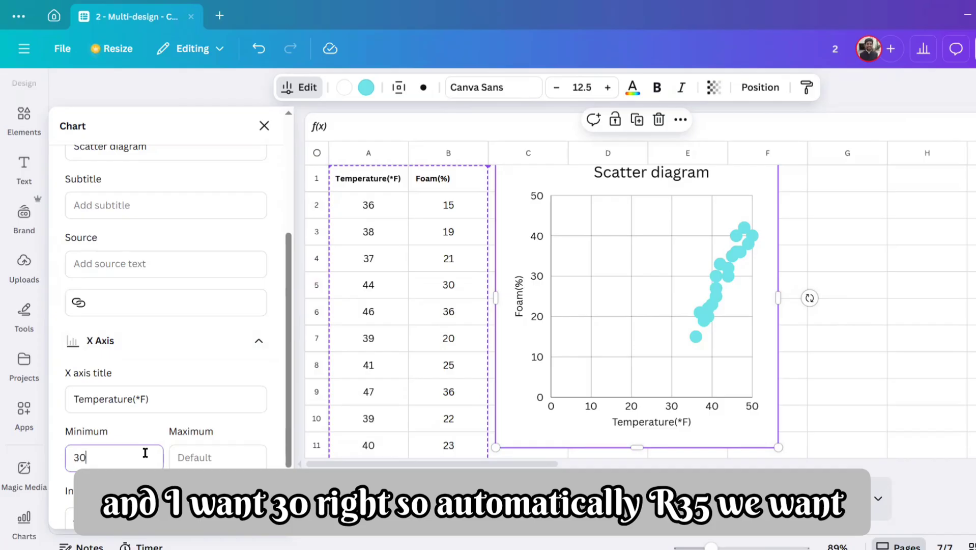
{"action": "key", "text": "Tab"}
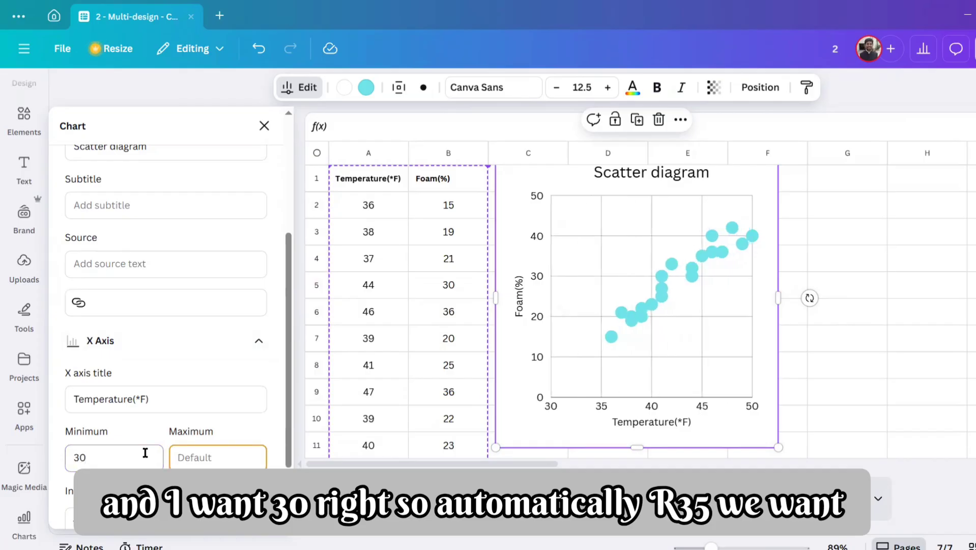
Step: Set the scatterplot's X axis minimum to 35 and its maximum to 50
{"action": "left_click", "coordinate": [110, 458]}
{"action": "type", "text": "5"}
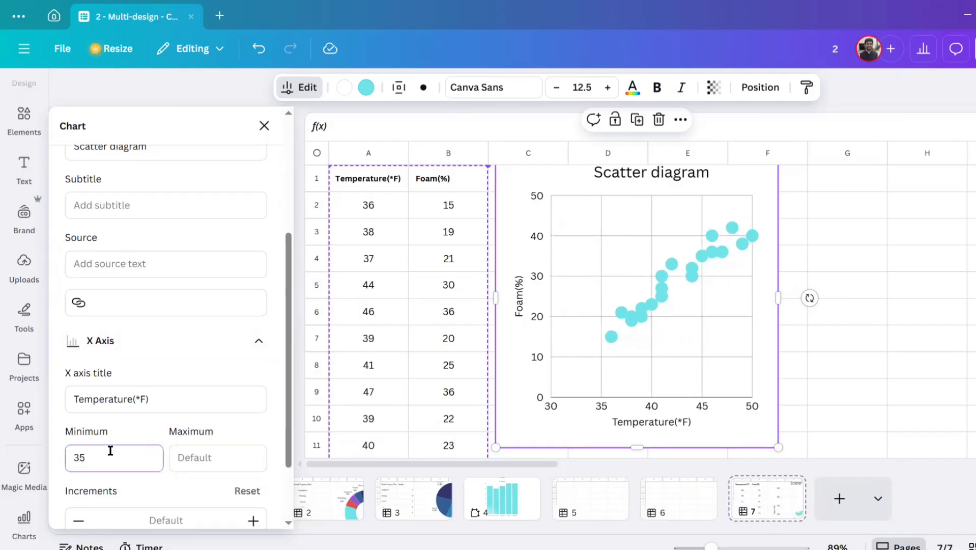
{"action": "key", "text": "Tab"}
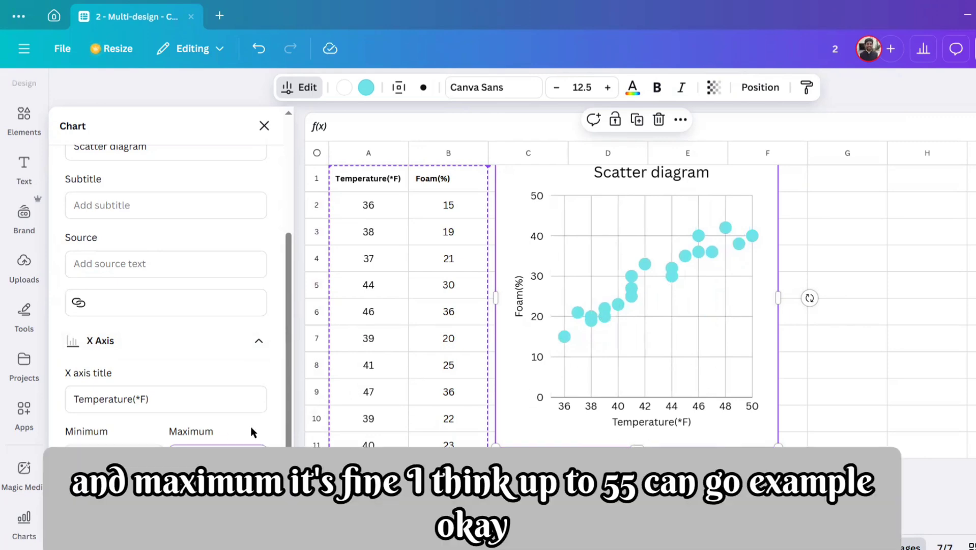
{"action": "type", "text": "55"}
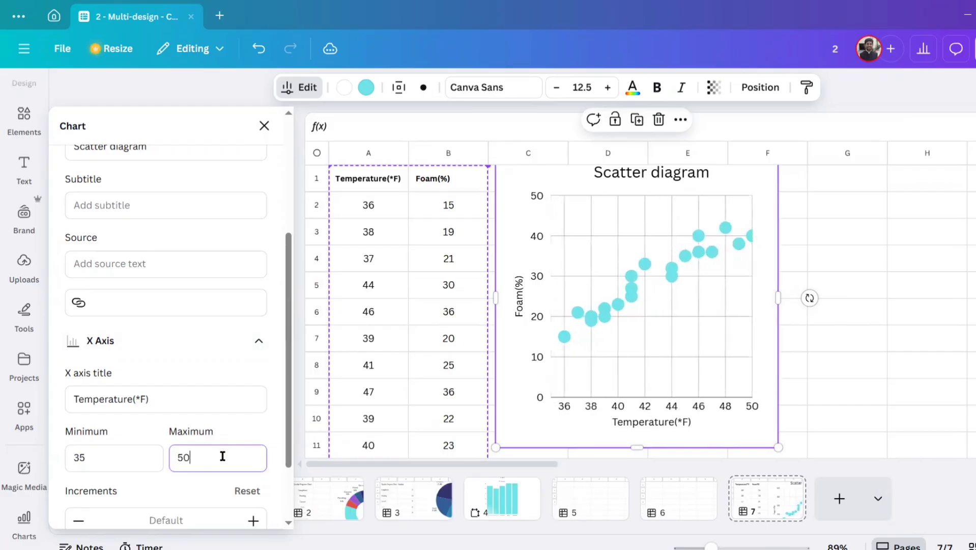
Step: Set the X axis increments of the scatterplot to 2
{"action": "scroll", "coordinate": [224, 433], "scroll_direction": "down", "scroll_amount": 2}
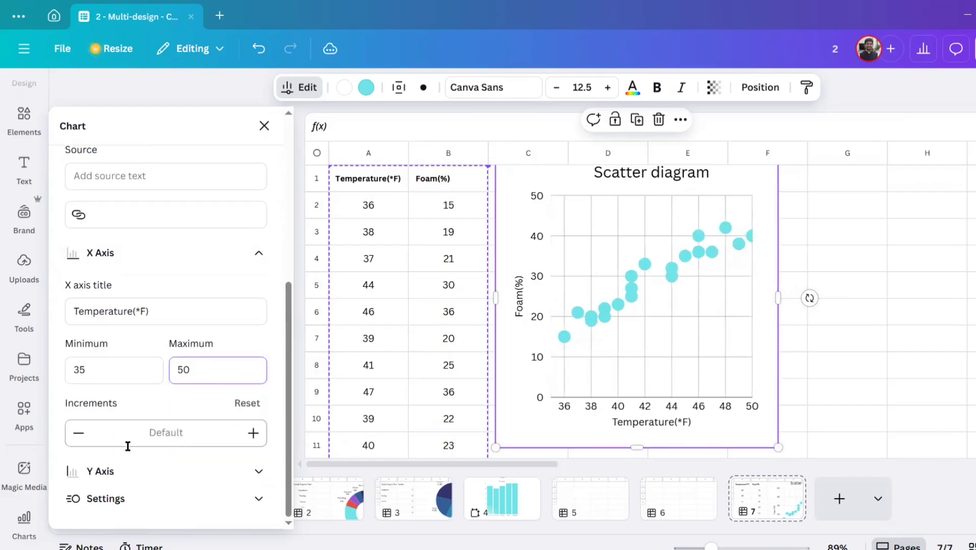
{"action": "left_click", "coordinate": [79, 433]}
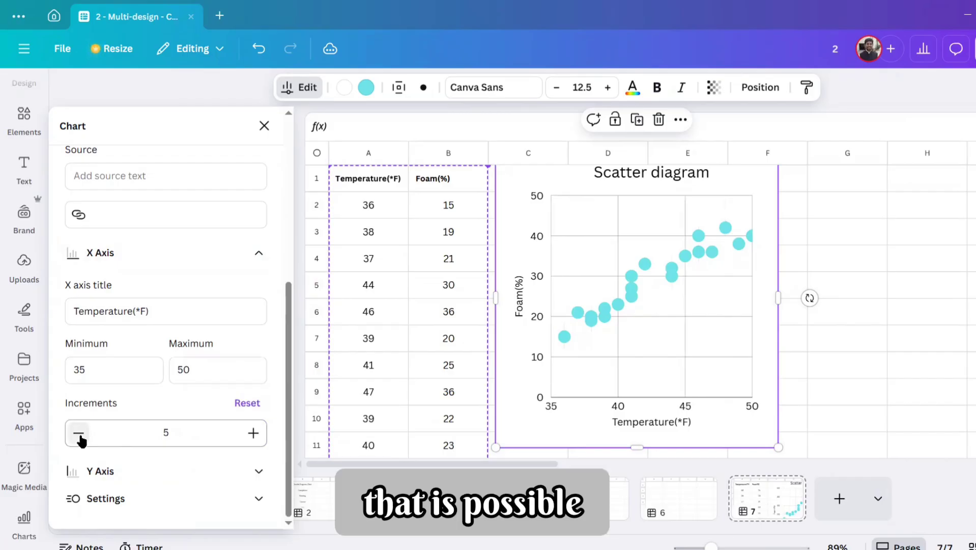
{"action": "left_click", "coordinate": [79, 433]}
{"action": "left_click", "coordinate": [79, 433]}
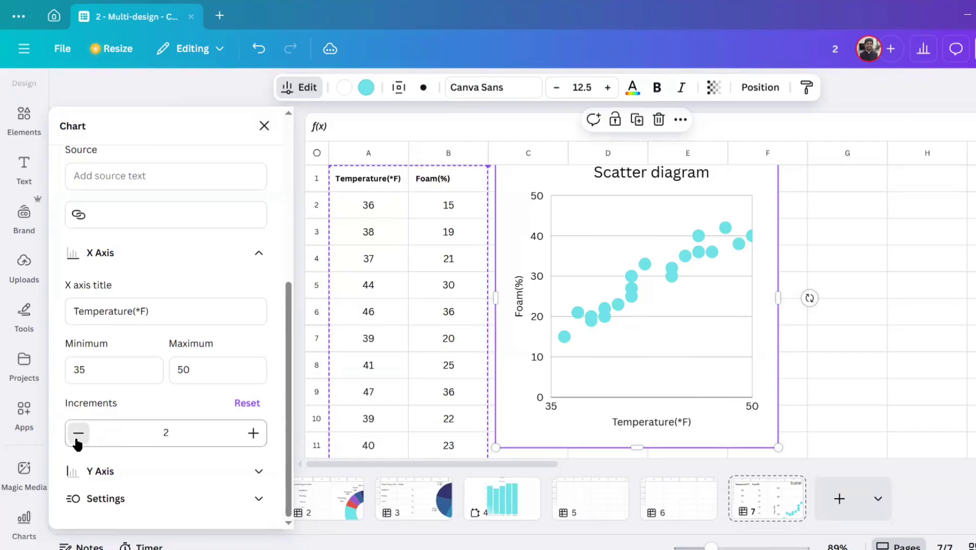
Step: Open the scatterplot's Y axis options and set the axis minimum to 10
{"action": "left_click", "coordinate": [258, 471]}
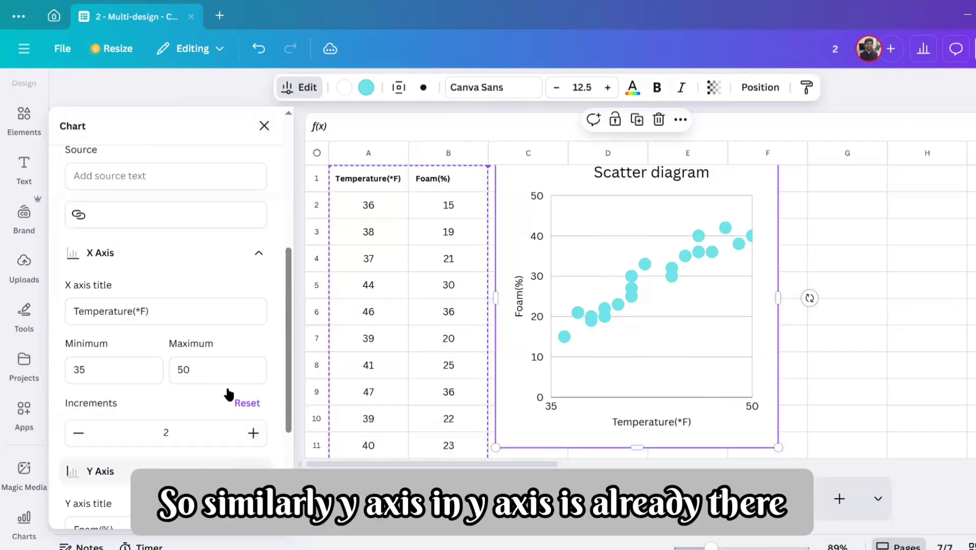
{"action": "scroll", "coordinate": [222, 295], "scroll_direction": "down", "scroll_amount": 1}
{"action": "scroll", "coordinate": [222, 296], "scroll_direction": "down", "scroll_amount": 3}
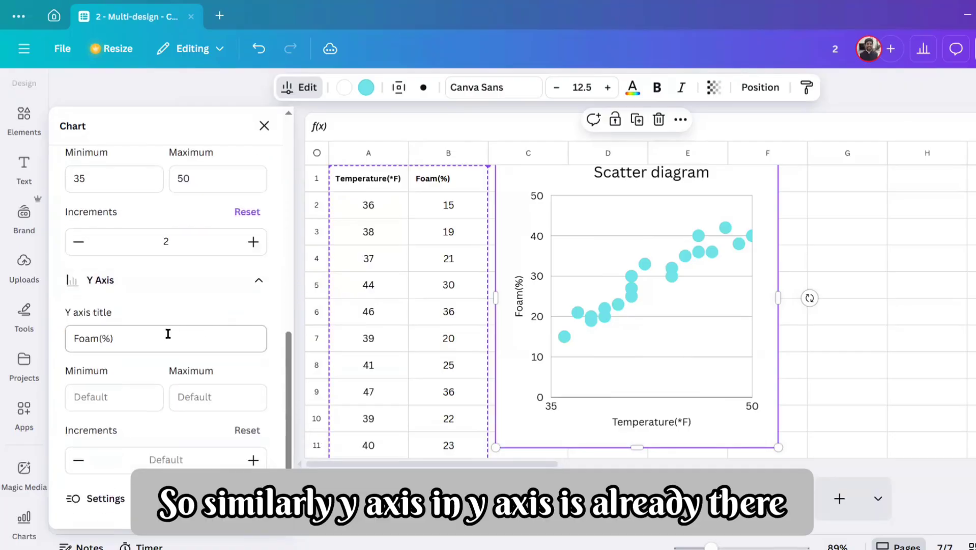
{"action": "left_click", "coordinate": [141, 391]}
{"action": "type", "text": "10"}
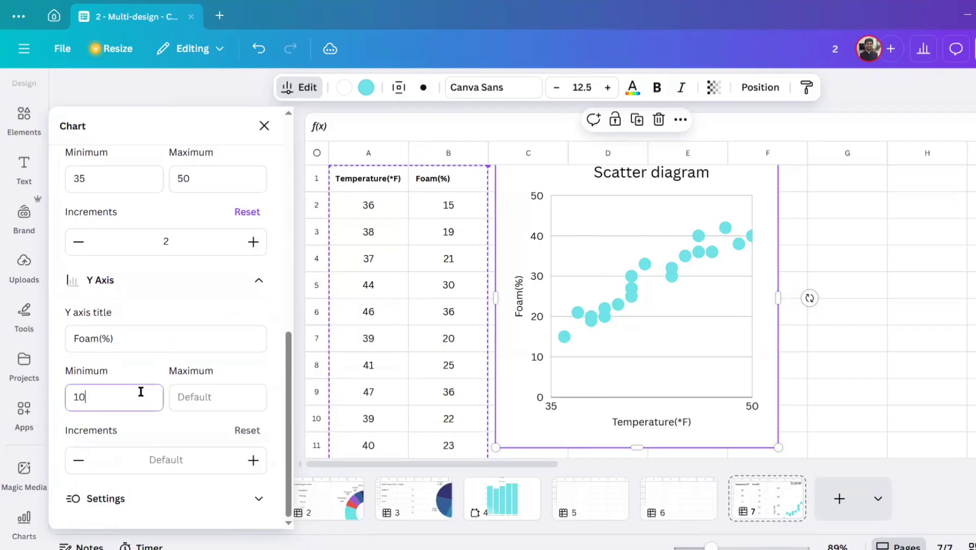
{"action": "key", "text": "Tab"}
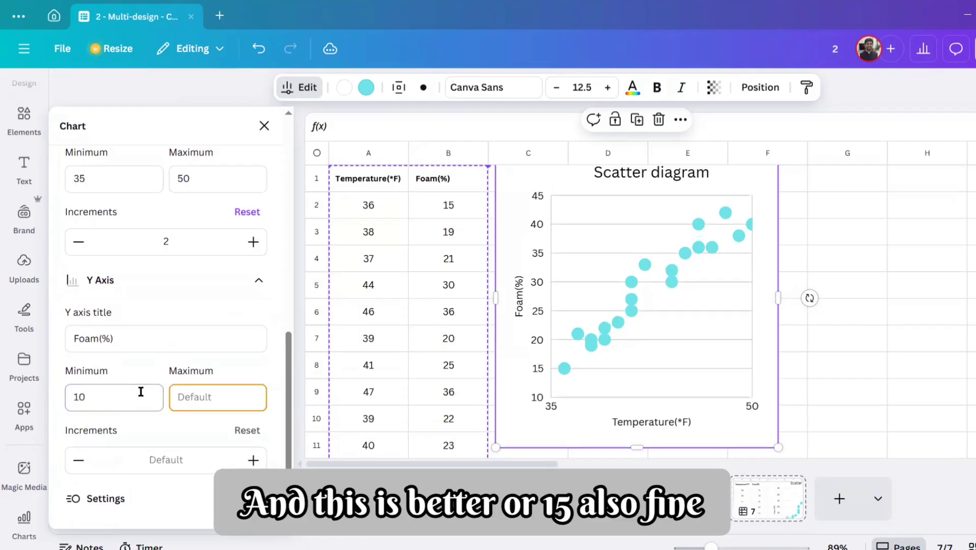
Step: Try 13 as the minimum of the scatterplot's Y axis
{"action": "left_click", "coordinate": [127, 399]}
{"action": "key", "text": "BackSpace"}
{"action": "type", "text": "3"}
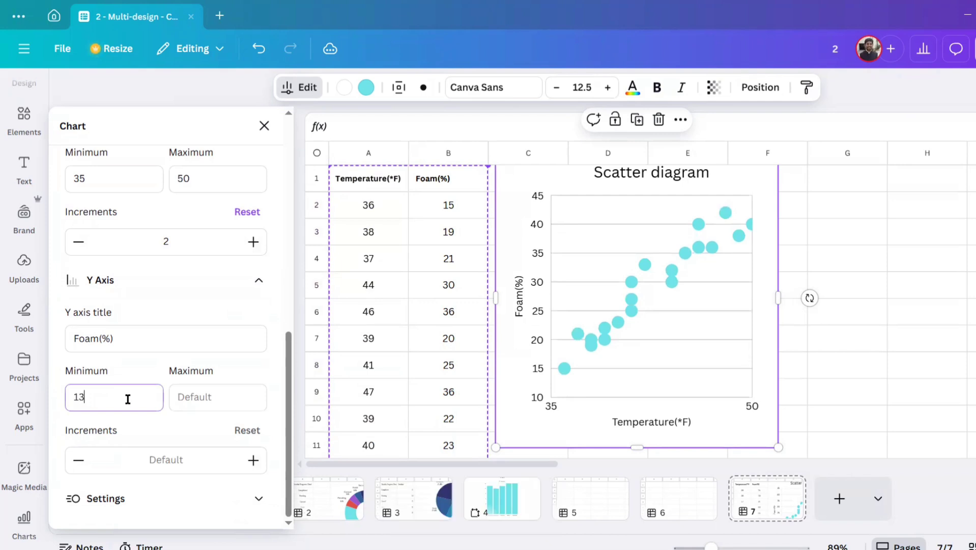
{"action": "key", "text": "Tab"}
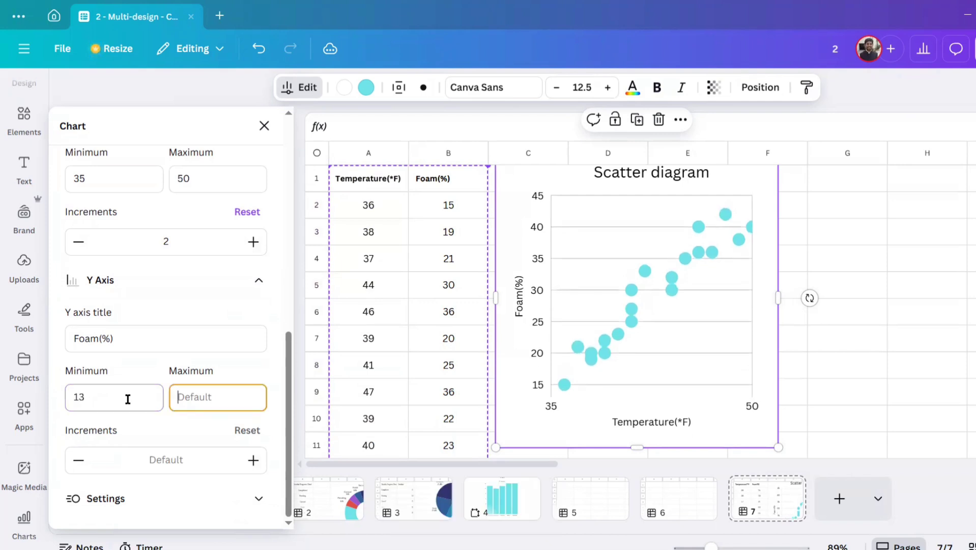
Step: Set the scatterplot's Y axis minimum to 15 and its maximum to 50
{"action": "left_click", "coordinate": [118, 395]}
{"action": "key", "text": "BackSpace"}
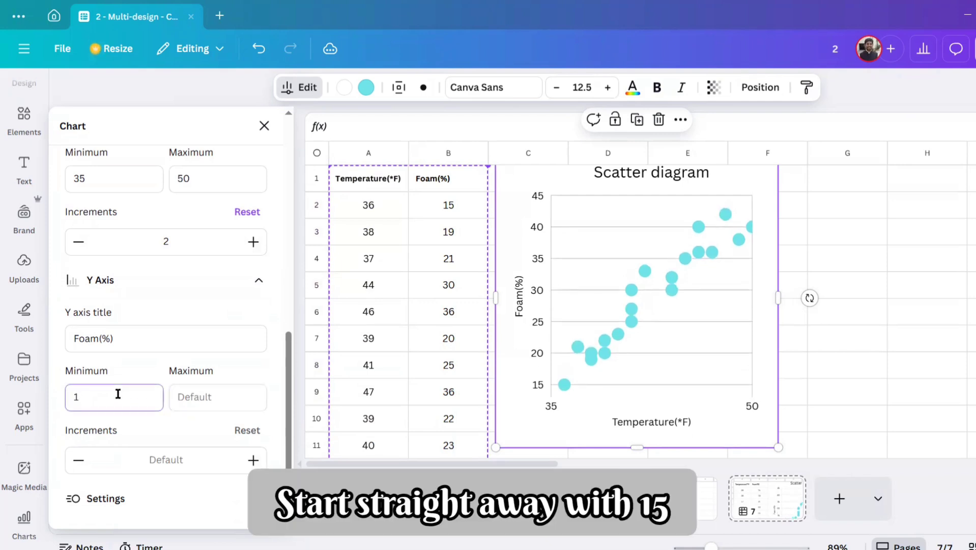
{"action": "key", "text": "Tab"}
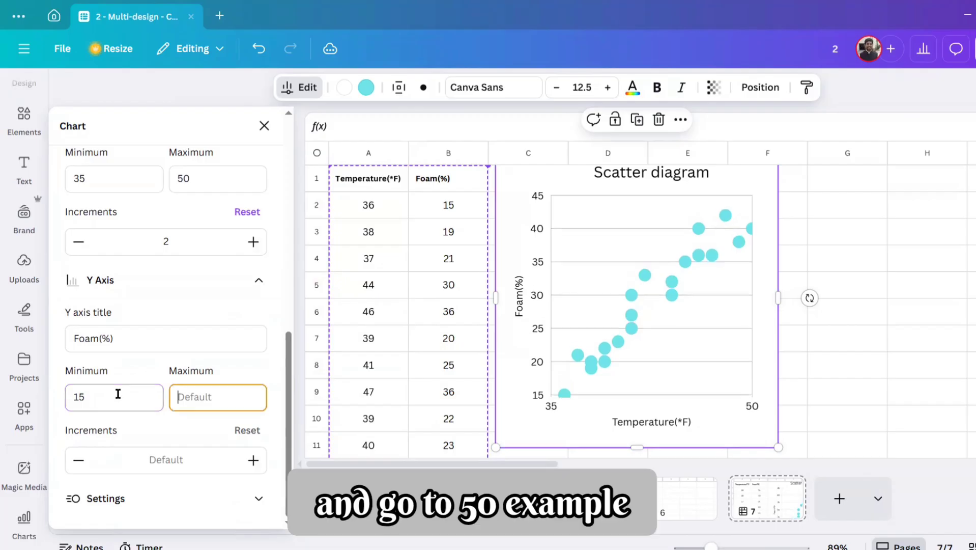
{"action": "type", "text": "50"}
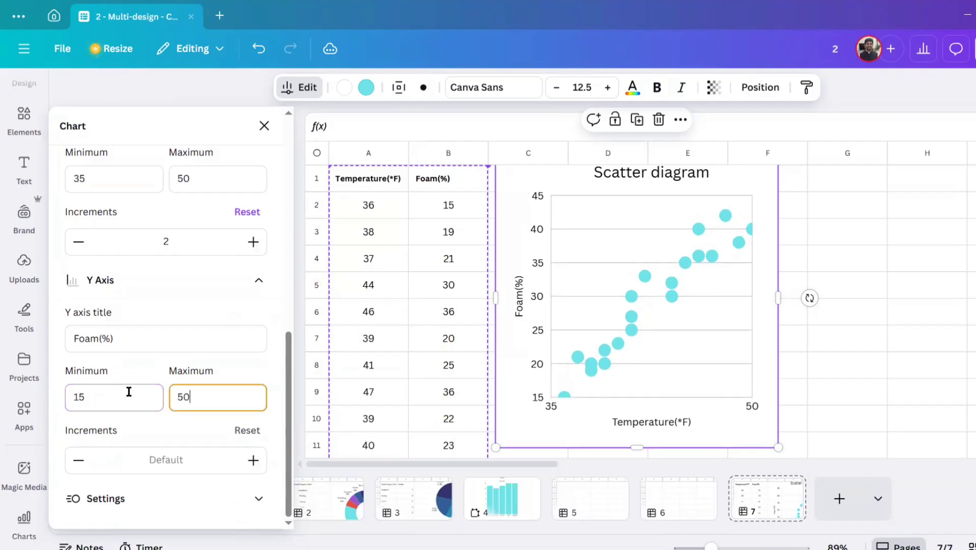
{"action": "left_click", "coordinate": [146, 424]}
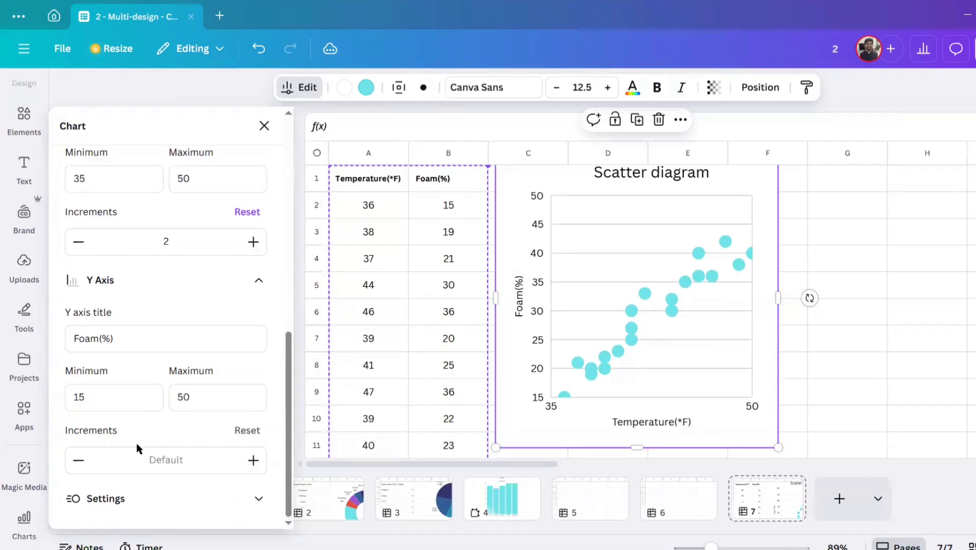
Step: Try Y axis increments of 4 and 5, and set them to 6
{"action": "left_click", "coordinate": [77, 465]}
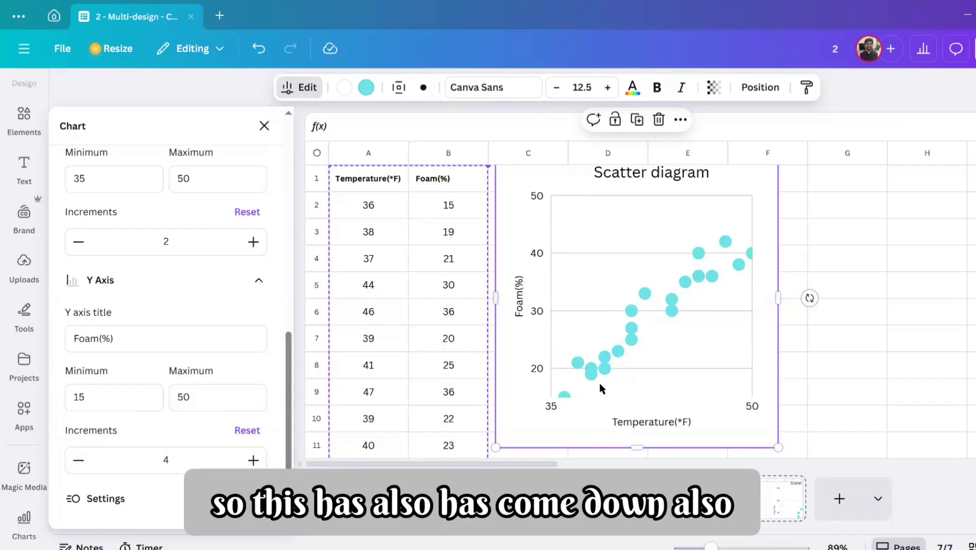
{"action": "left_click", "coordinate": [253, 460]}
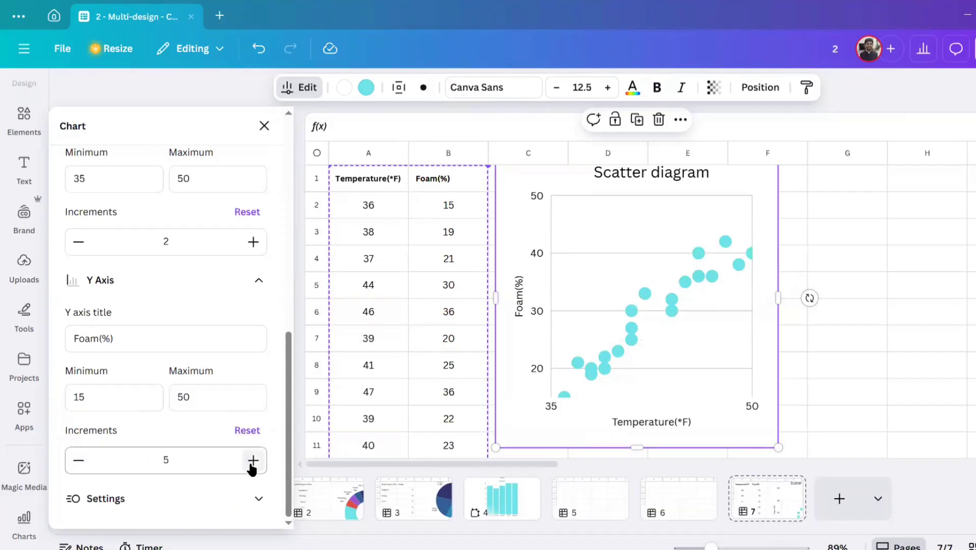
{"action": "left_click", "coordinate": [253, 460]}
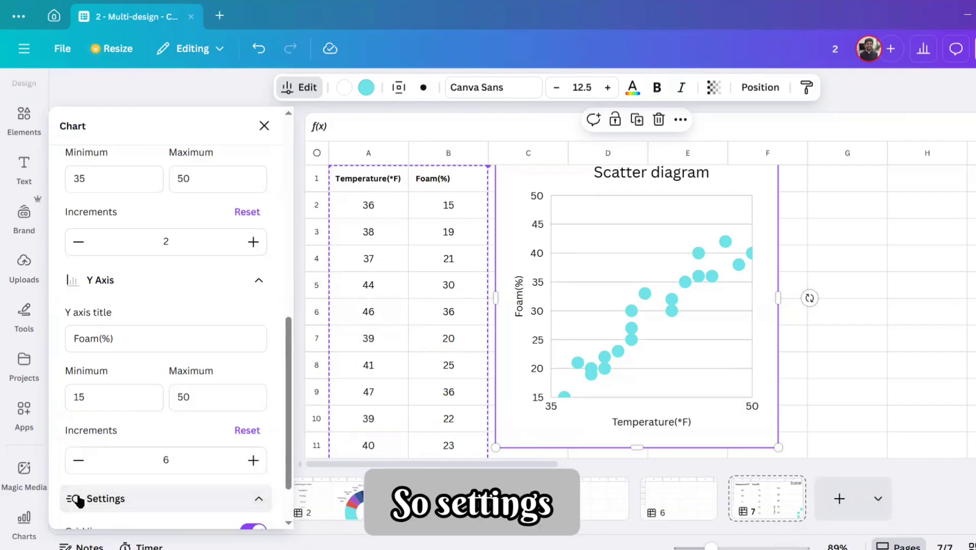
Step: Open the scatterplot's general settings and switch its grid lines off and back on
{"action": "left_click", "coordinate": [71, 497]}
{"action": "scroll", "coordinate": [207, 402], "scroll_direction": "down", "scroll_amount": 2}
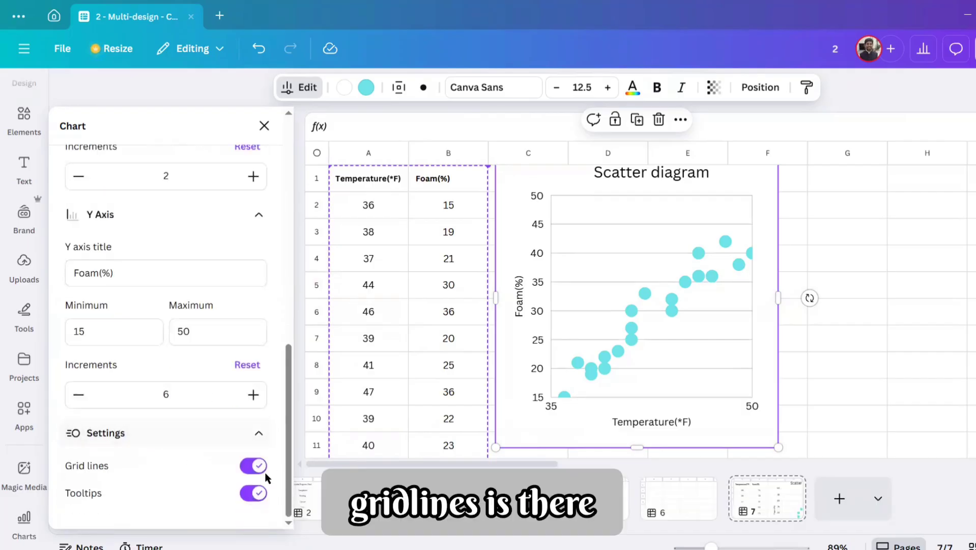
{"action": "left_click", "coordinate": [250, 465]}
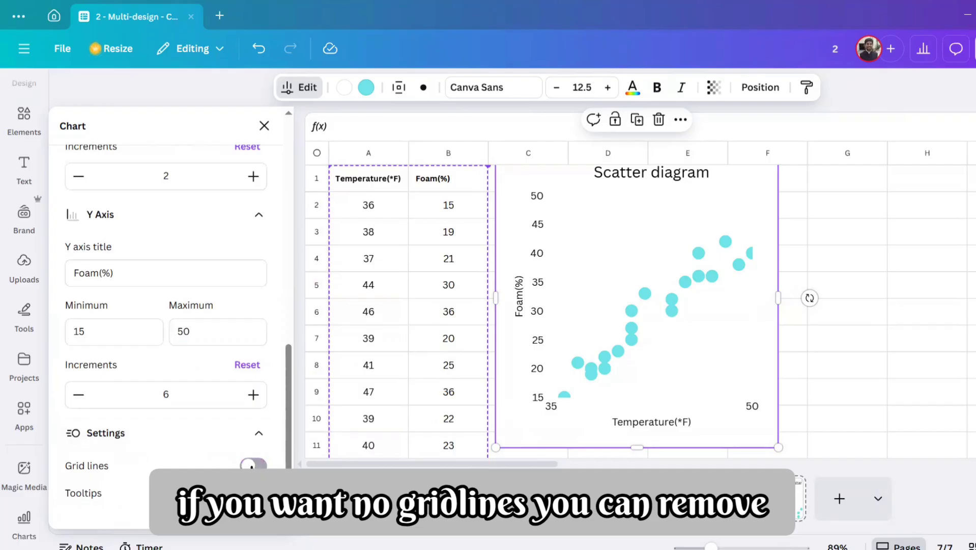
{"action": "left_click", "coordinate": [252, 464]}
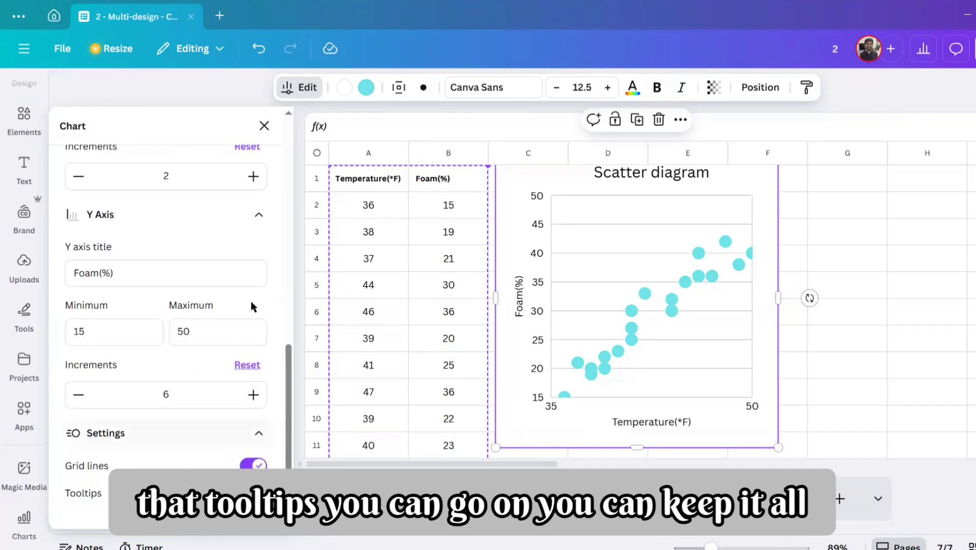
Step: Turn on the scatterplot's legend and return to the chart's data settings
{"action": "scroll", "coordinate": [257, 277], "scroll_direction": "up", "scroll_amount": 10}
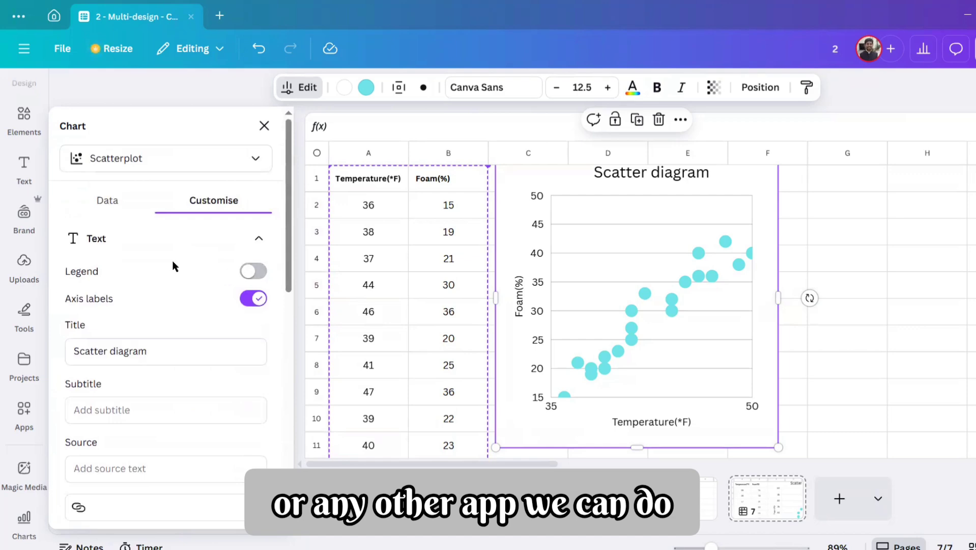
{"action": "left_click", "coordinate": [259, 273]}
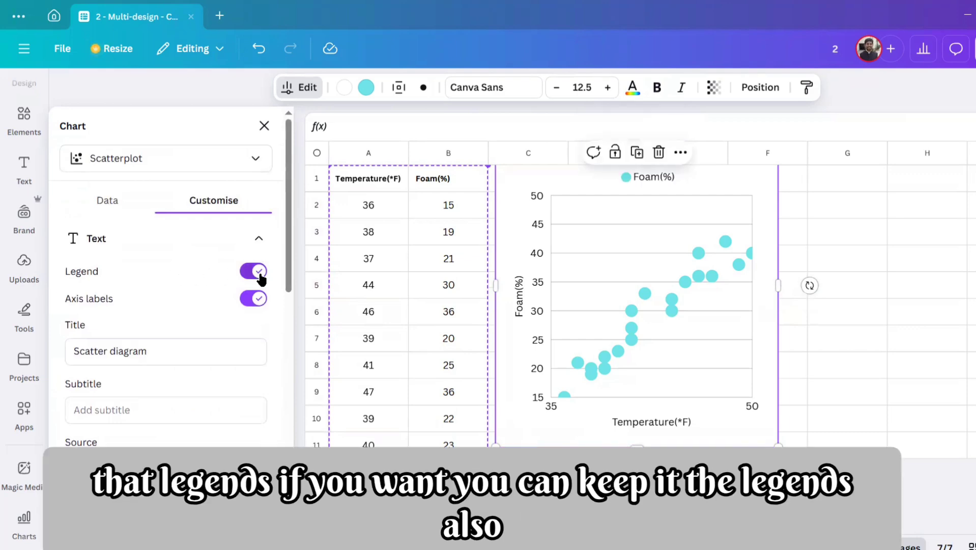
{"action": "left_click", "coordinate": [114, 205]}
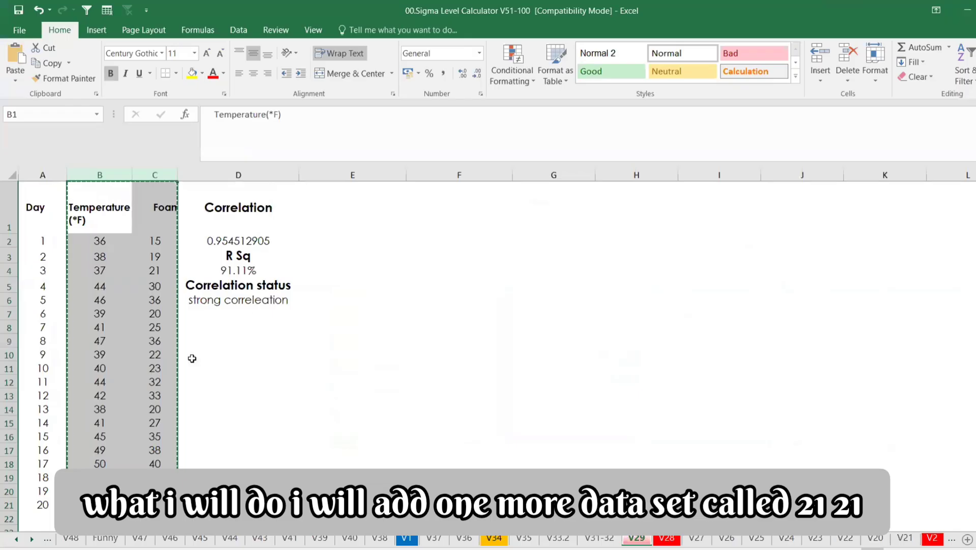
Step: Switch to the Excel workbook and add data point 21 in row 22 with temperature 40 and foam 30
{"action": "scroll", "coordinate": [192, 355], "scroll_direction": "down", "scroll_amount": 2}
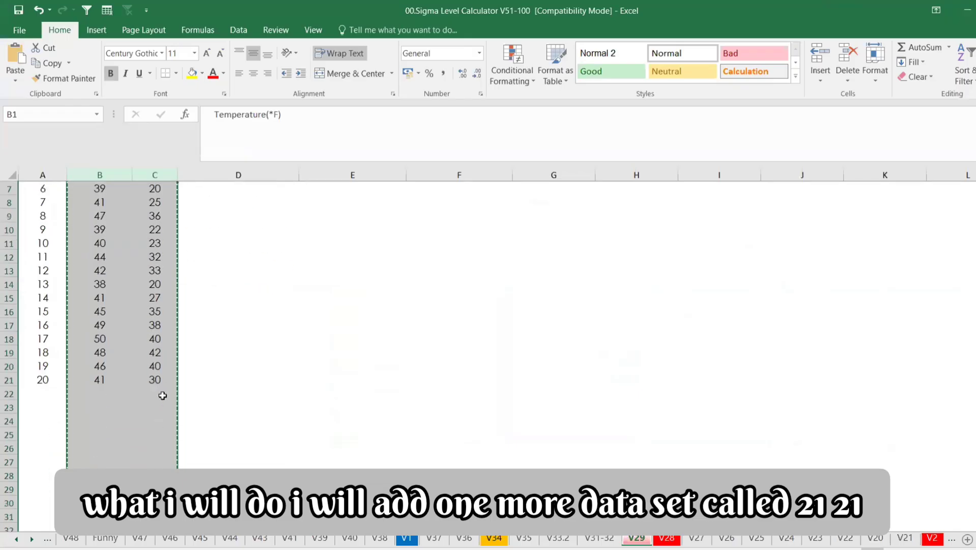
{"action": "left_click", "coordinate": [10, 393]}
{"action": "left_click", "coordinate": [46, 393]}
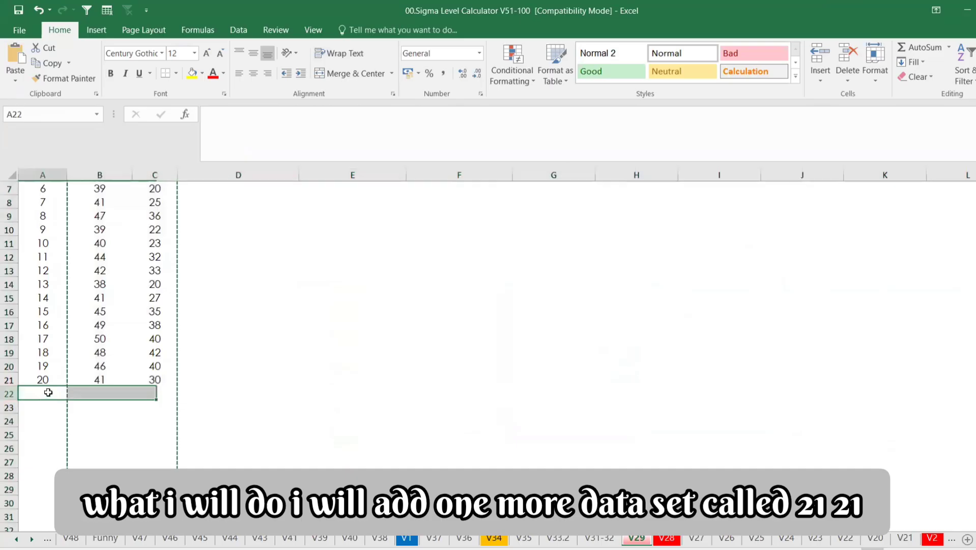
{"action": "type", "text": "21'"}
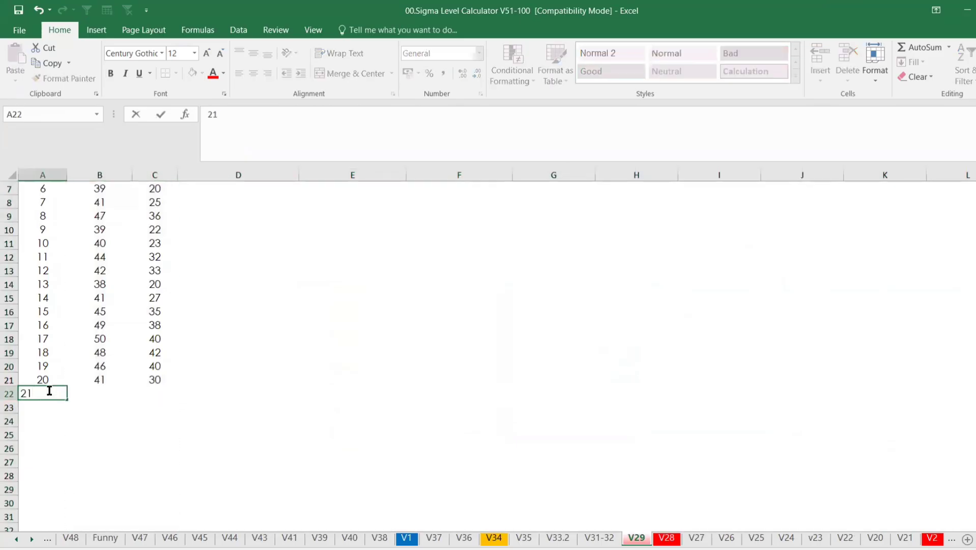
{"action": "key", "text": "Tab"}
{"action": "type", "text": "4-"}
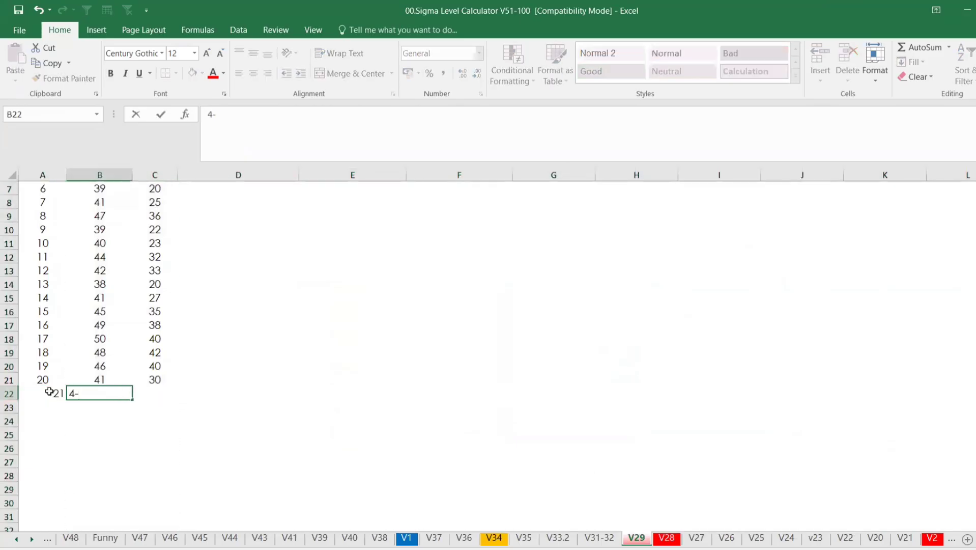
{"action": "key", "text": "BackSpace"}
{"action": "type", "text": "0"}
{"action": "key", "text": "Tab"}
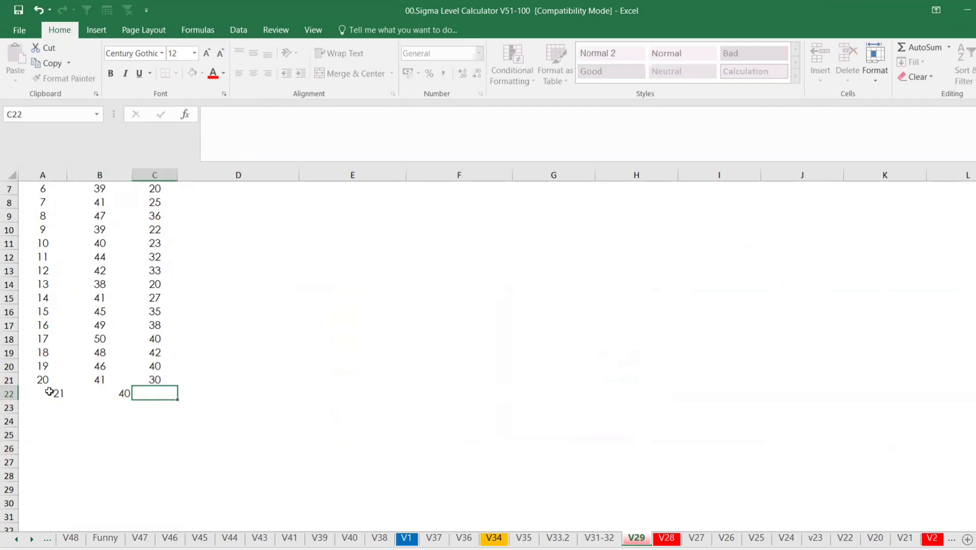
{"action": "type", "text": "30"}
{"action": "key", "text": "Return"}
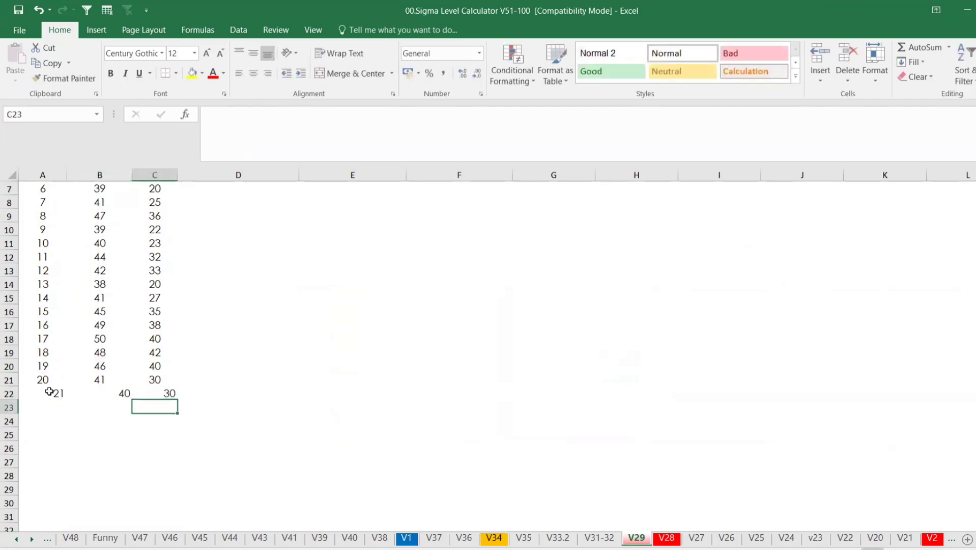
Step: Fill the new entries in A22:C22 yellow and save the workbook, continuing past the compatibility check
{"action": "left_click", "coordinate": [19, 390]}
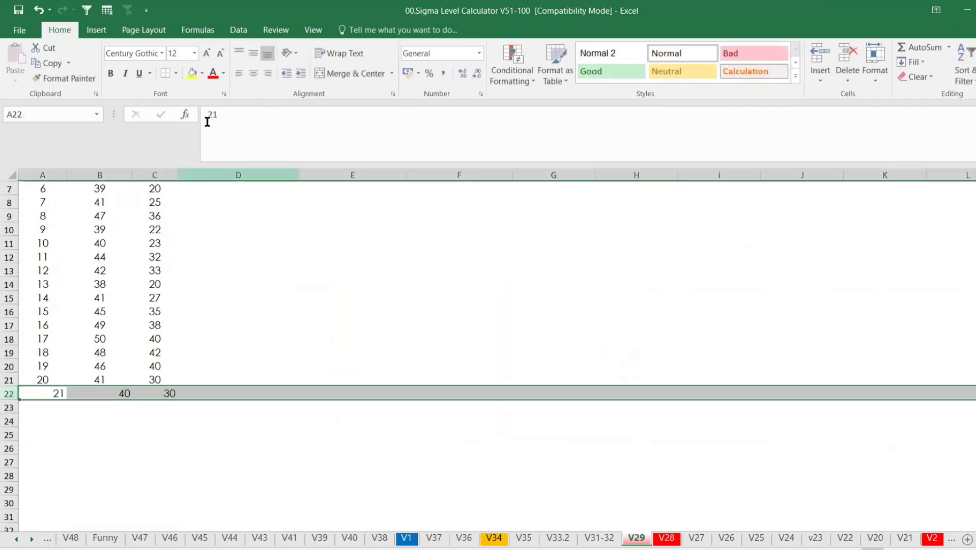
{"action": "left_click_drag", "start_coordinate": [60, 394], "coordinate": [145, 390]}
{"action": "left_click", "coordinate": [192, 73]}
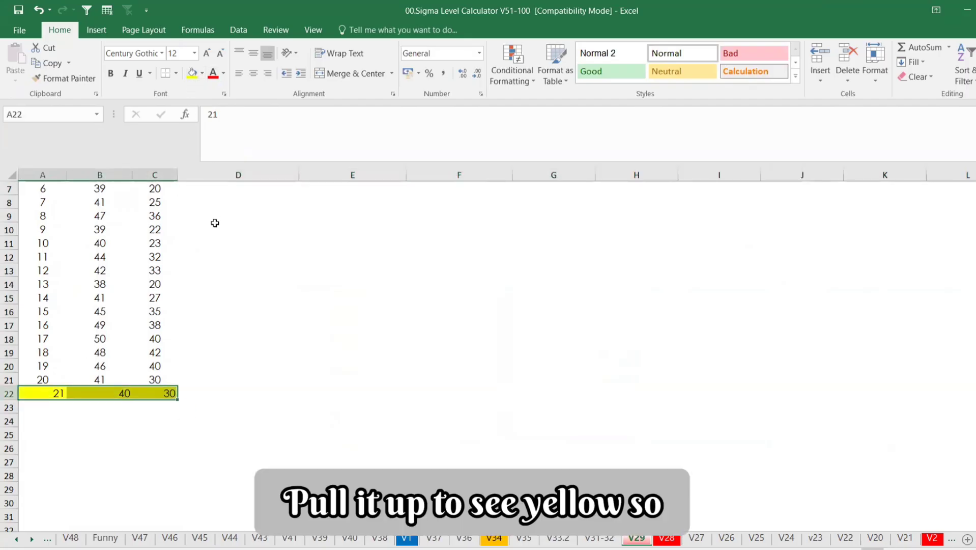
{"action": "left_click", "coordinate": [189, 364]}
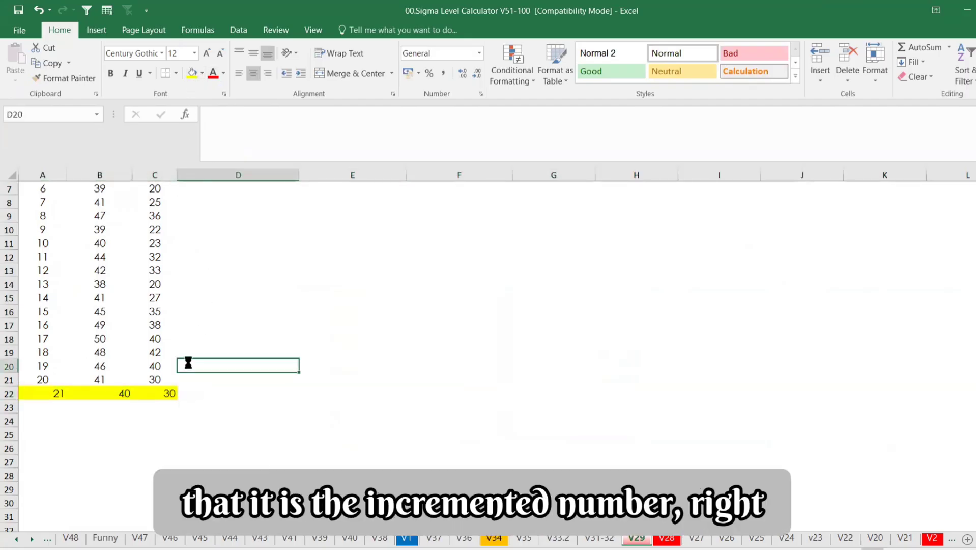
{"action": "key", "text": "ctrl+s"}
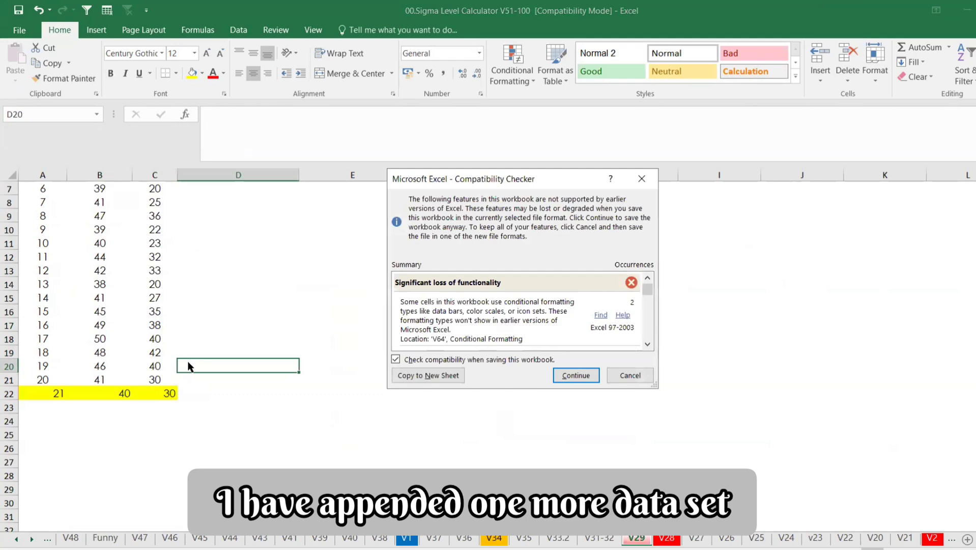
{"action": "left_click", "coordinate": [574, 374]}
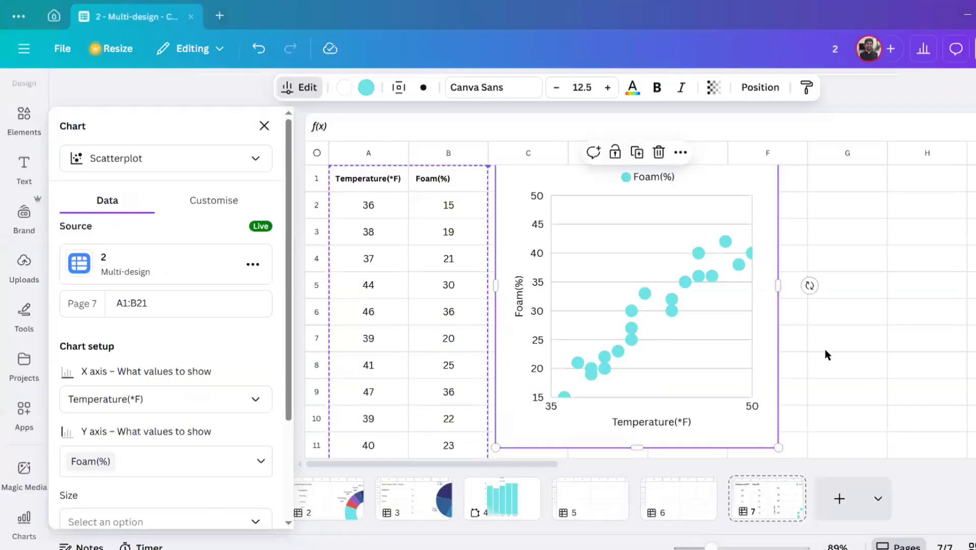
Step: Switch to the Canva sheet and check the rows below row 21 for the newly added data
{"action": "left_click", "coordinate": [827, 355]}
{"action": "scroll", "coordinate": [132, 335], "scroll_direction": "down", "scroll_amount": 5}
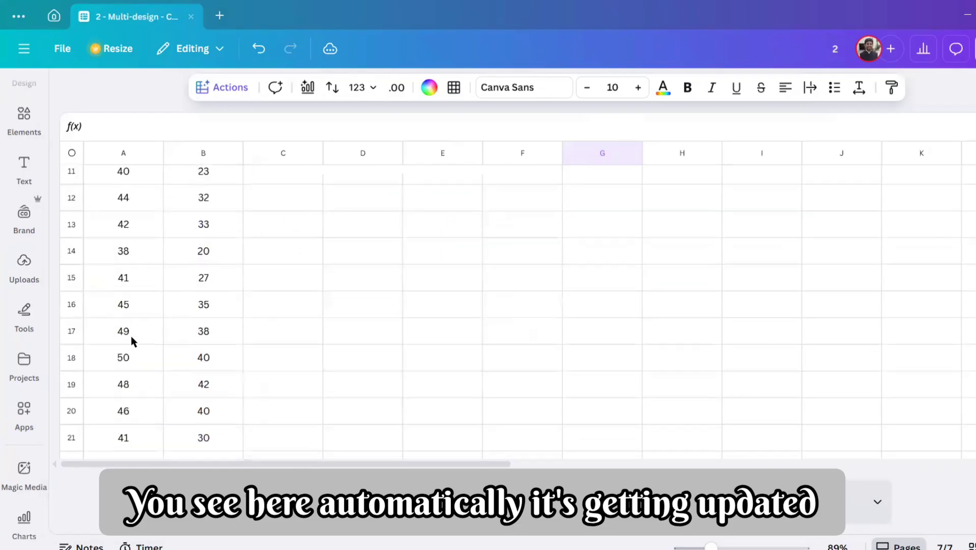
{"action": "scroll", "coordinate": [131, 335], "scroll_direction": "down", "scroll_amount": 5}
{"action": "scroll", "coordinate": [136, 267], "scroll_direction": "up", "scroll_amount": 3}
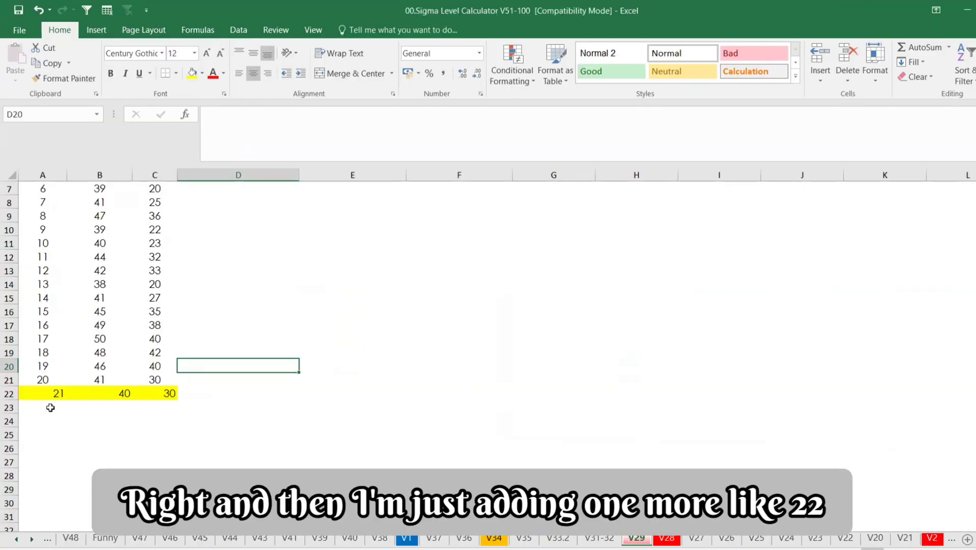
Step: Switch back to Excel and add data point 22 in row 23 with temperature 50 and foam 40
{"action": "left_click", "coordinate": [50, 407]}
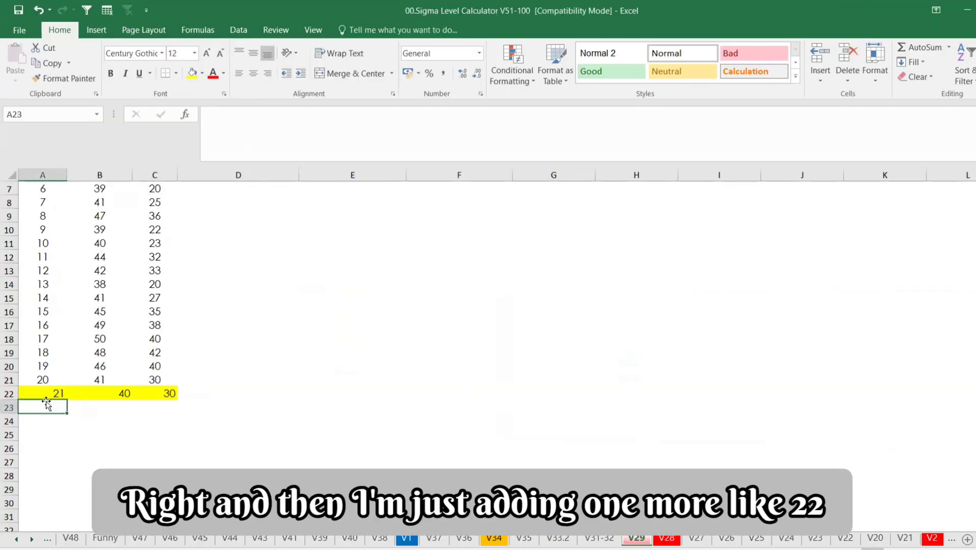
{"action": "type", "text": "22"}
{"action": "left_click", "coordinate": [98, 405]}
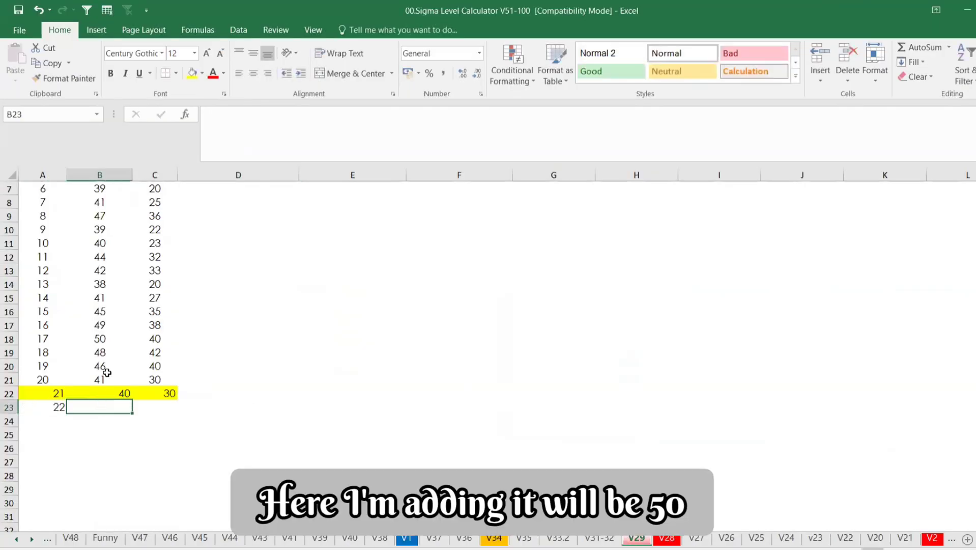
{"action": "type", "text": "50"}
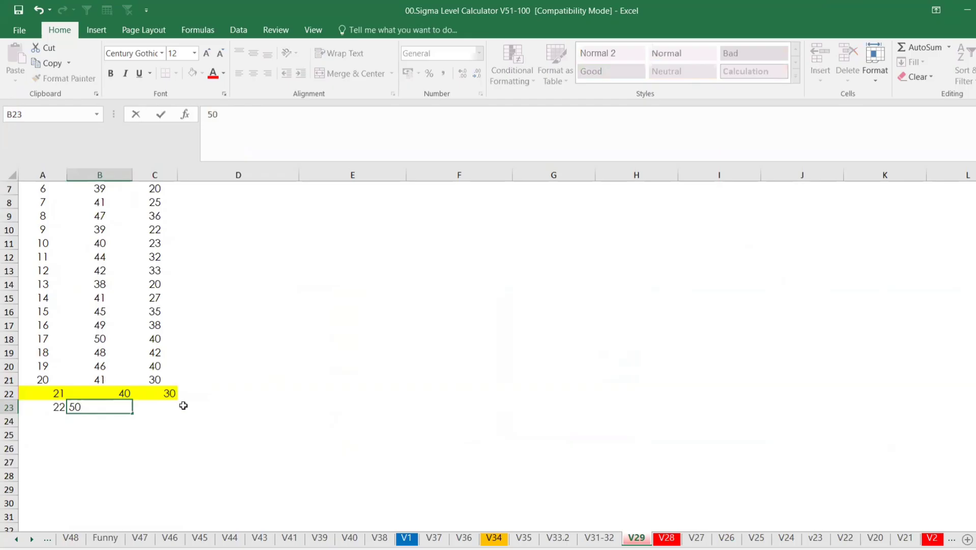
{"action": "left_click", "coordinate": [168, 406]}
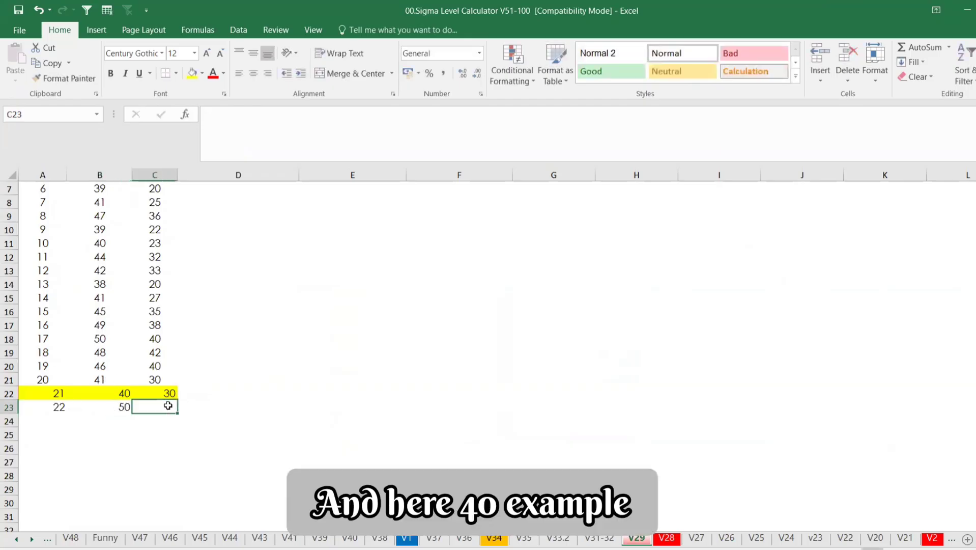
{"action": "type", "text": "40"}
{"action": "left_click", "coordinate": [228, 410]}
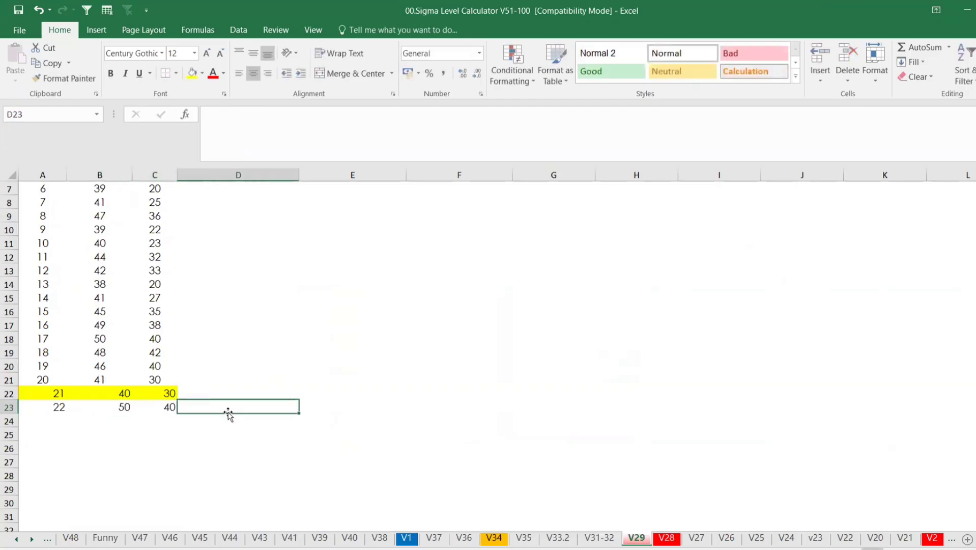
Step: Save the Excel workbook again, continuing past the compatibility check
{"action": "key", "text": "alt+Tab"}
{"action": "key", "text": "alt+Tab"}
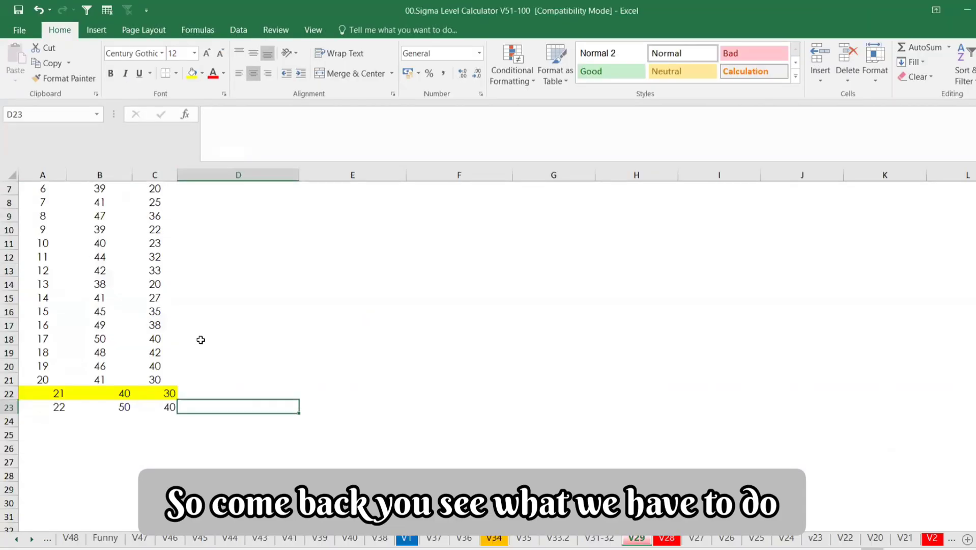
{"action": "left_click", "coordinate": [200, 338]}
{"action": "key", "text": "ctrl+s"}
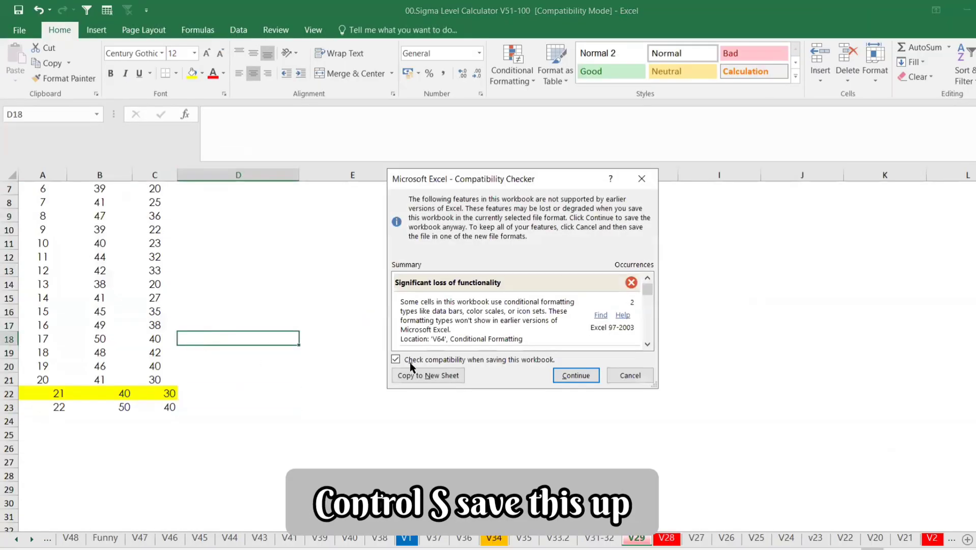
{"action": "left_click", "coordinate": [573, 373]}
Step: Switch to the Canva design and open page 1
{"action": "key", "text": "alt+Tab"}
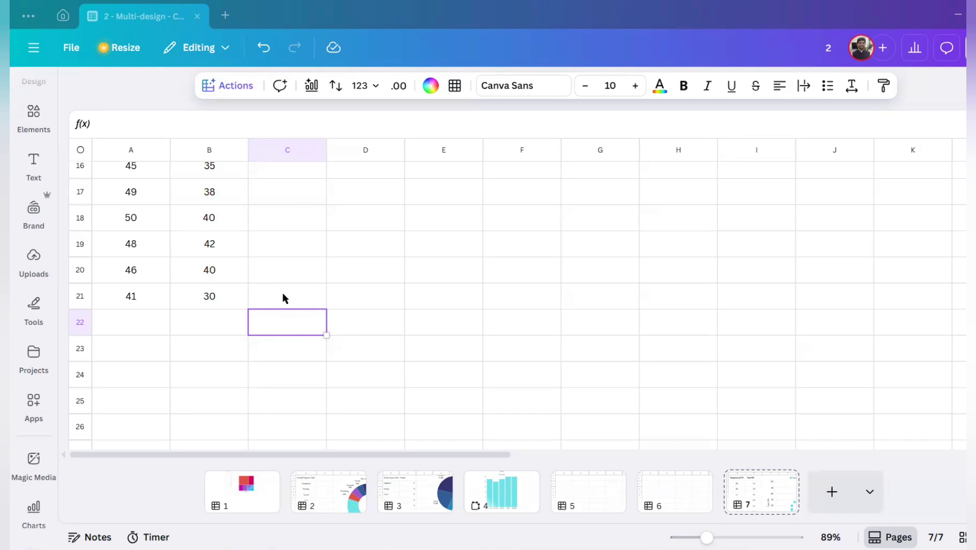
{"action": "left_click", "coordinate": [265, 495]}
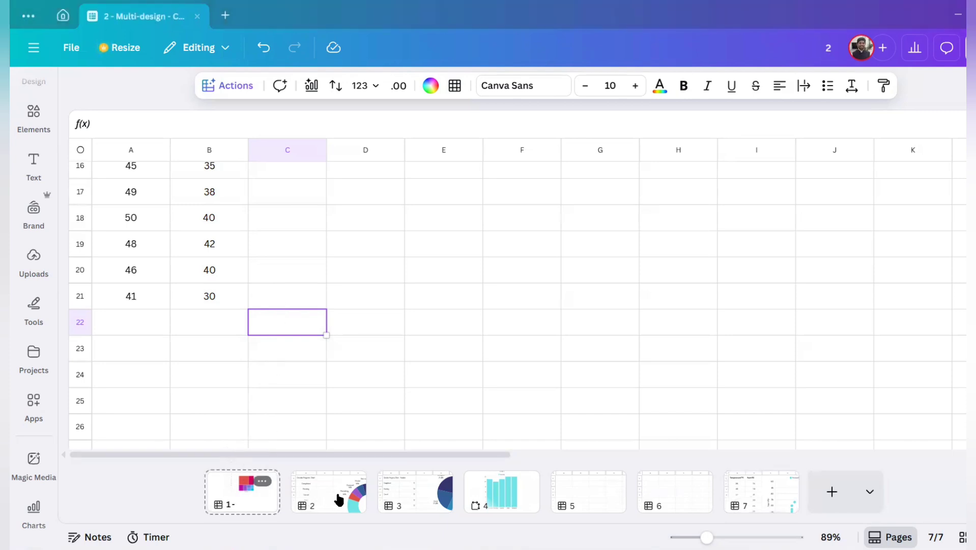